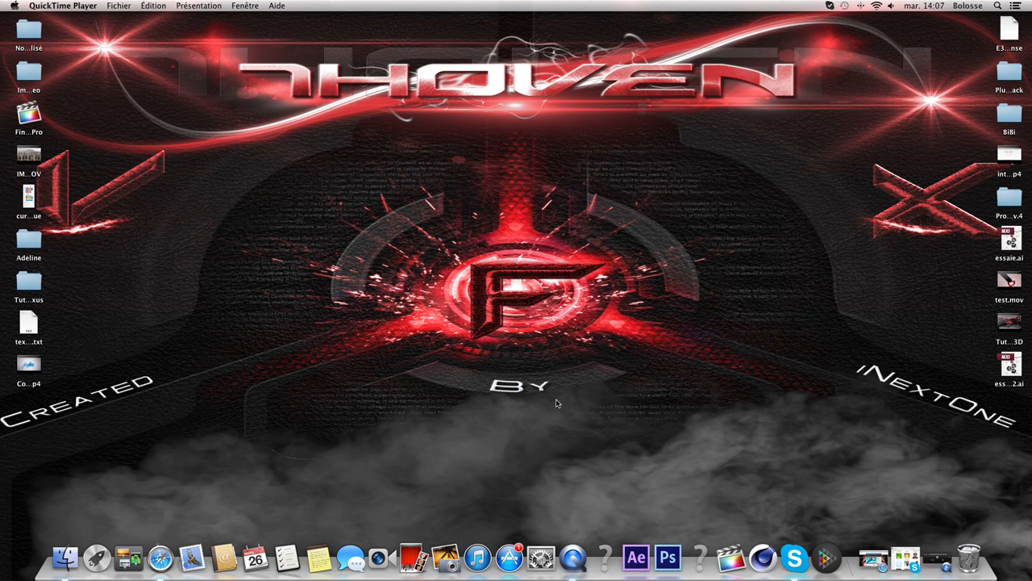
# Open After Effects and create a new project
pyautogui.click(637, 561)
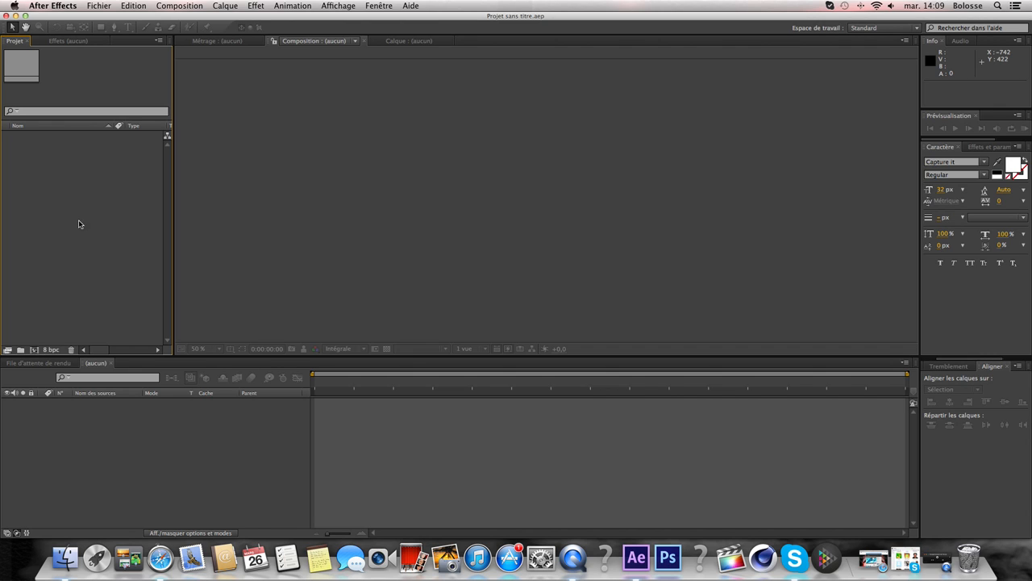
pyautogui.click(96, 8)
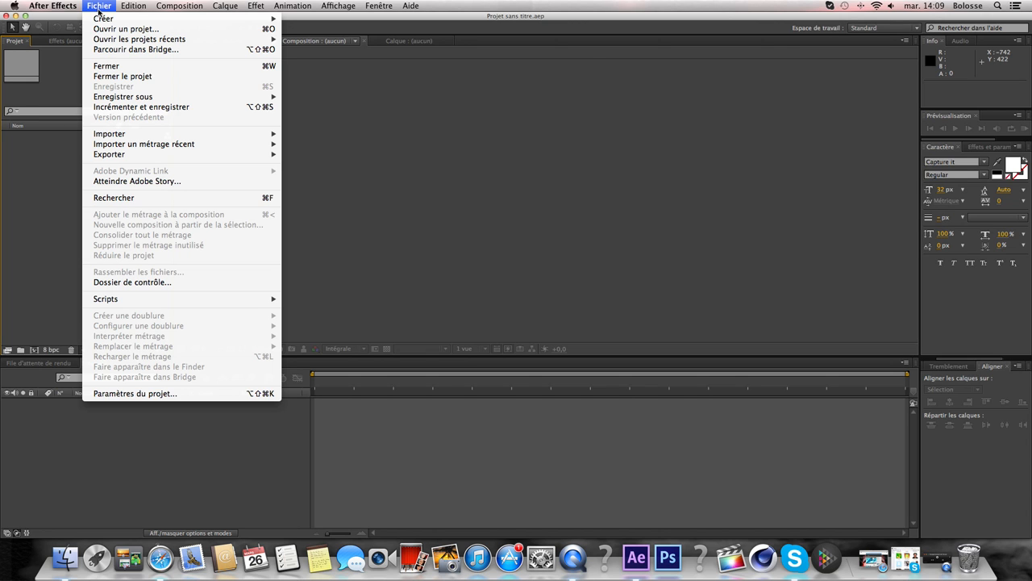
pyautogui.moveTo(101, 18)
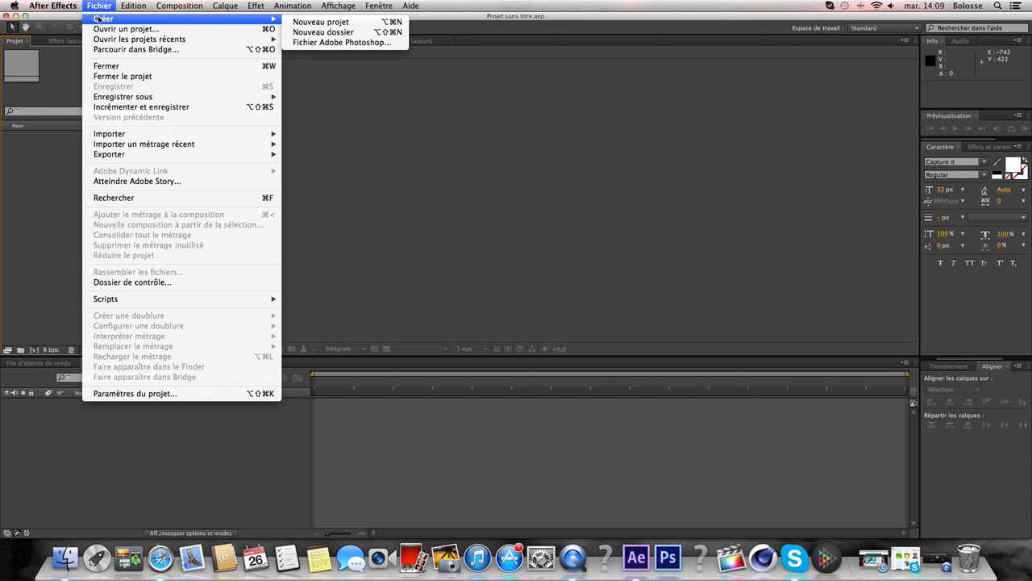
pyautogui.click(333, 25)
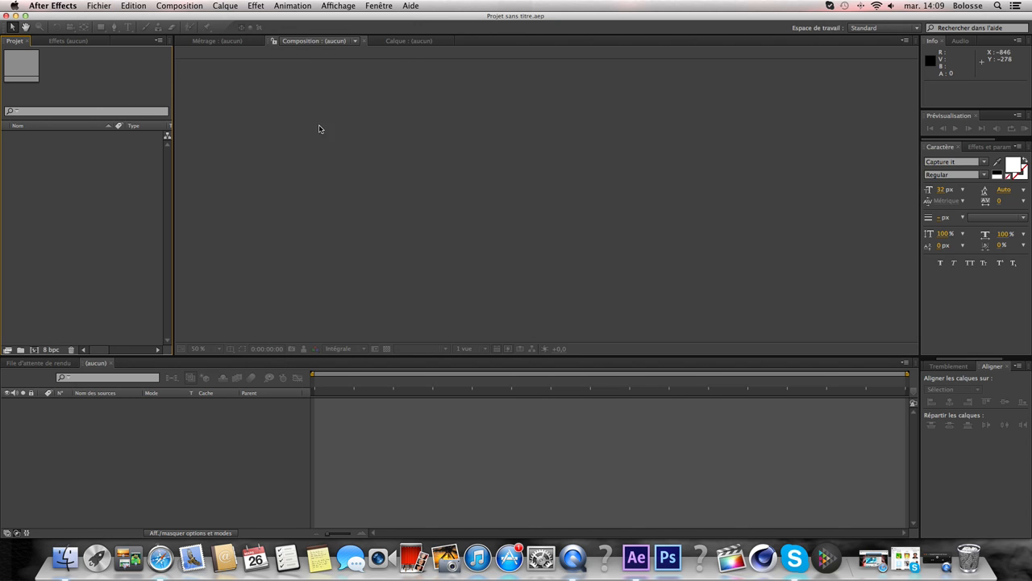
# Start a new composition named "TuTo base", keeping the HDV/HDTV 720 29,97 preset
pyautogui.click(193, 8)
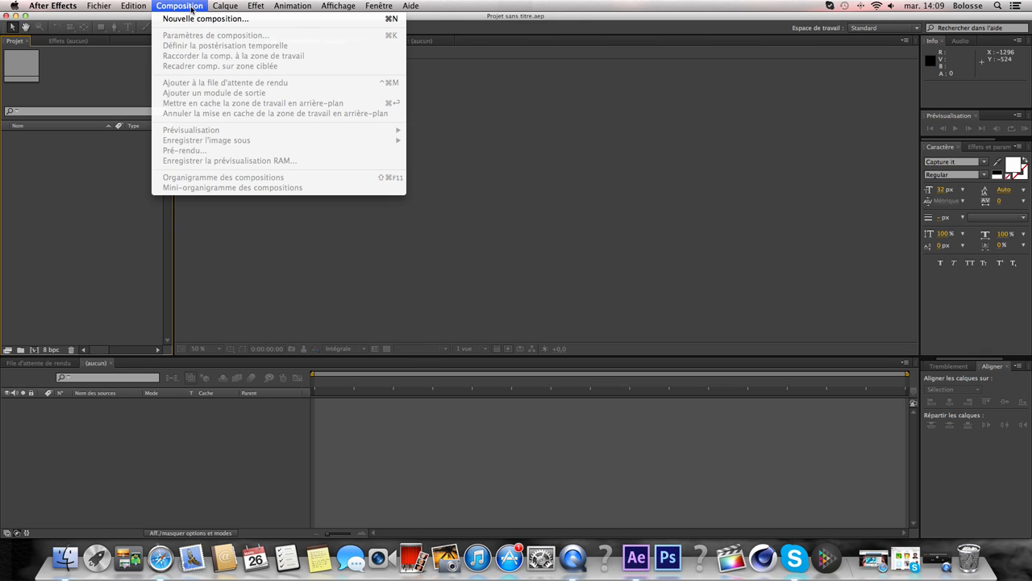
pyautogui.click(196, 19)
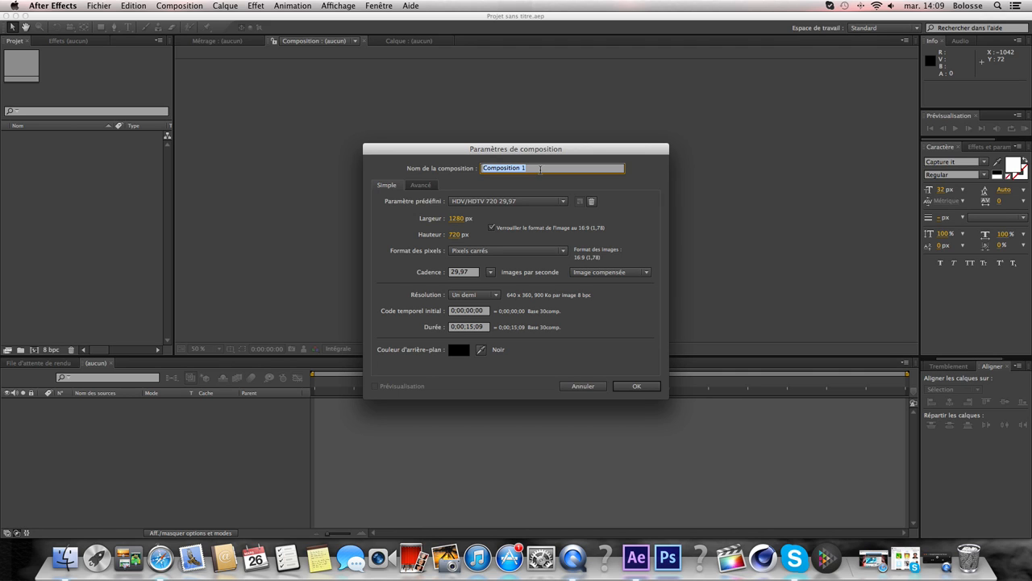
pyautogui.write('TuTo base')
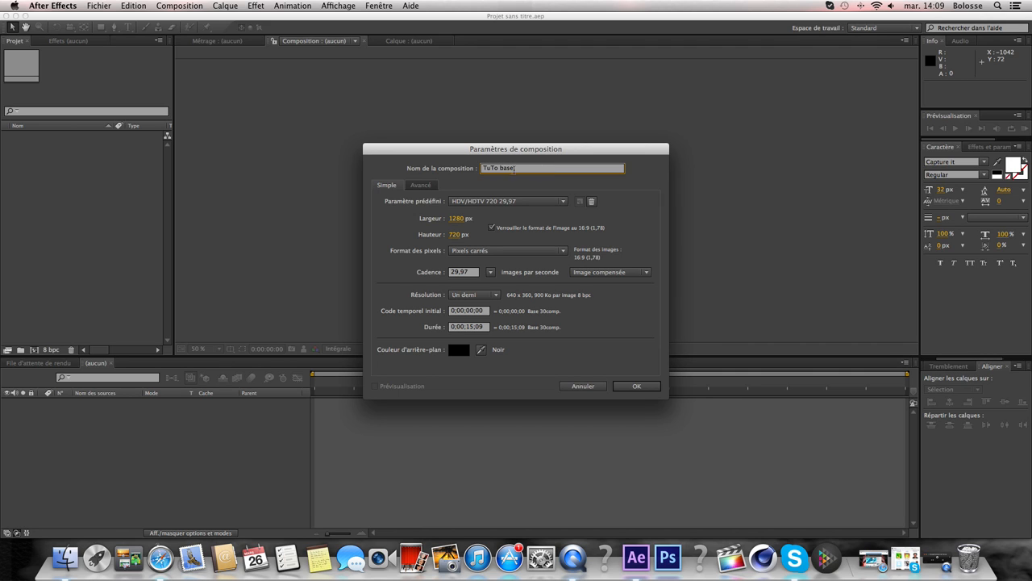
pyautogui.click(487, 206)
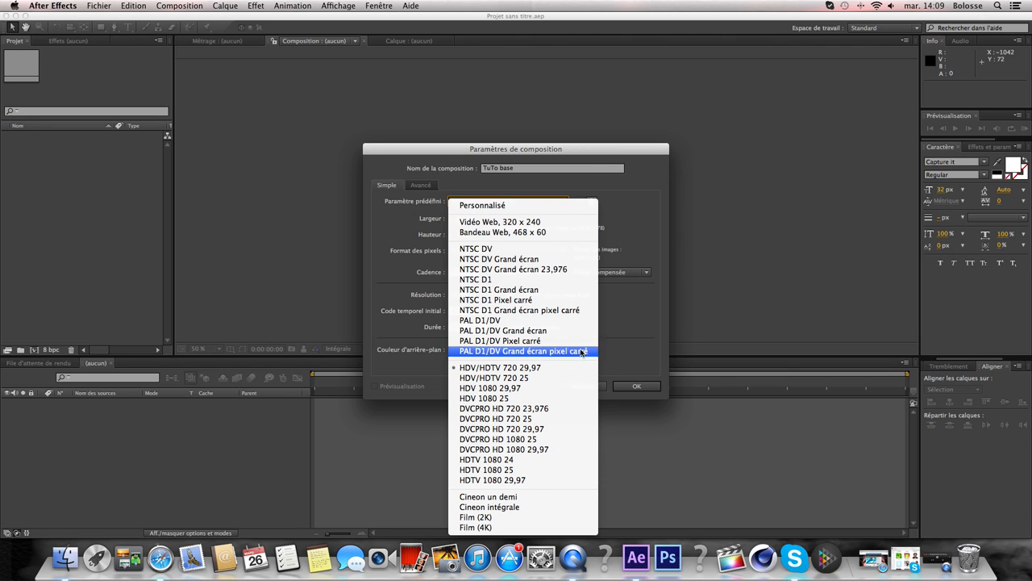
pyautogui.click(638, 217)
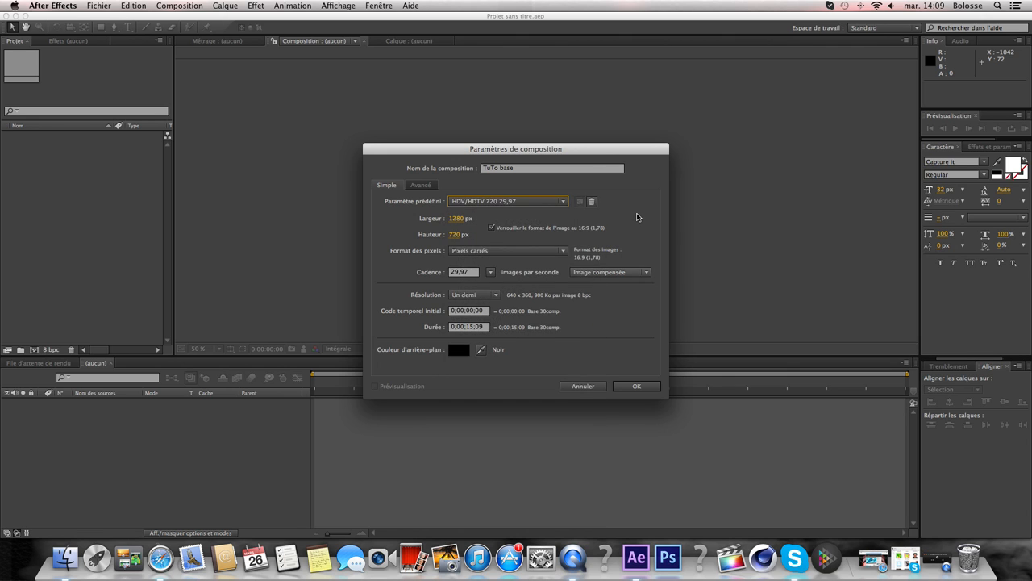
# Keep the duration at 0;00;15;09 and the background colour black, and create the composition
pyautogui.click(474, 329)
pyautogui.press('BackSpace')
pyautogui.write('5')
pyautogui.click(459, 349)
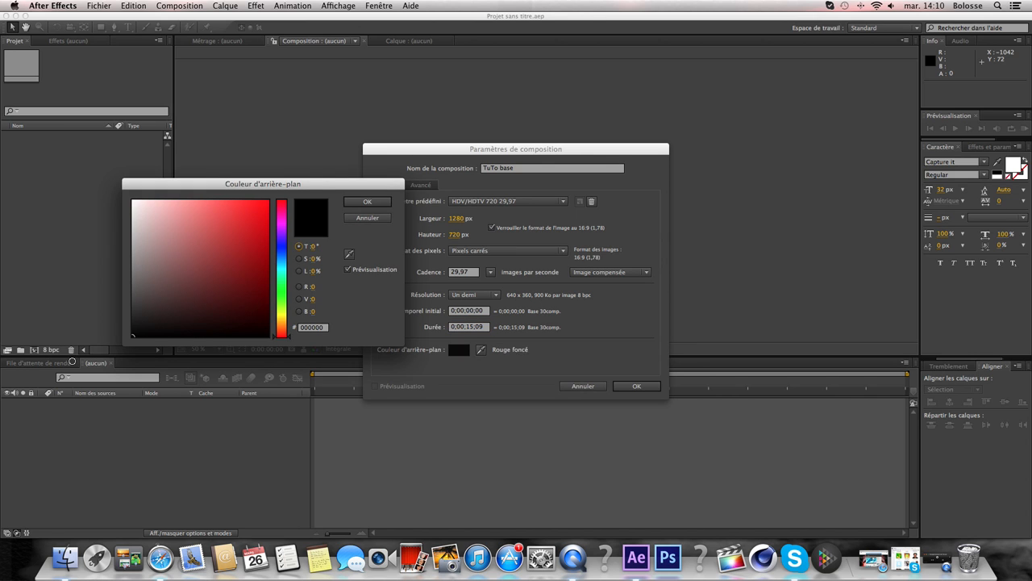
pyautogui.click(385, 201)
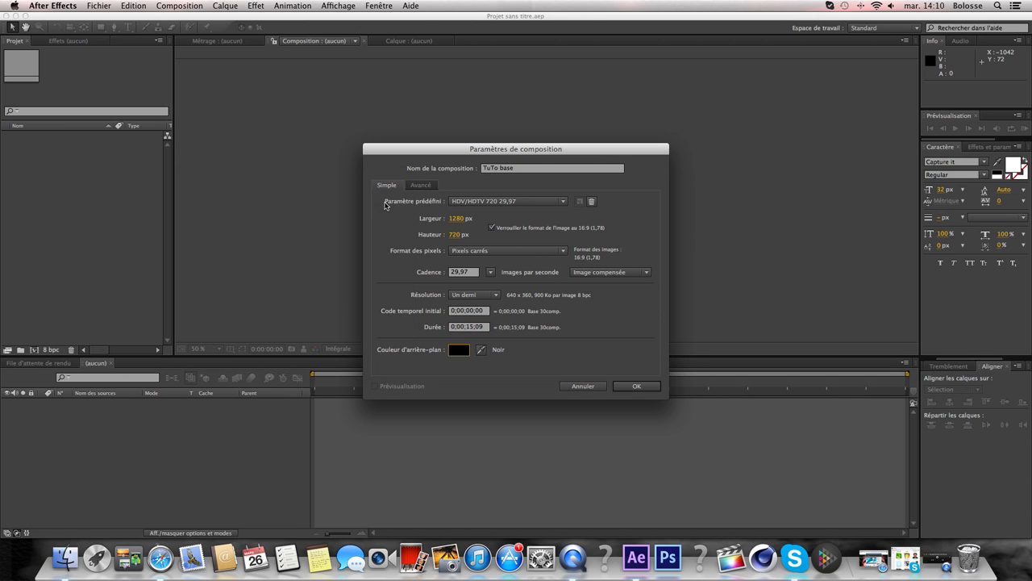
pyautogui.click(637, 386)
pyautogui.moveTo(367, 95); pyautogui.dragTo(834, 326)
pyautogui.click(80, 226)
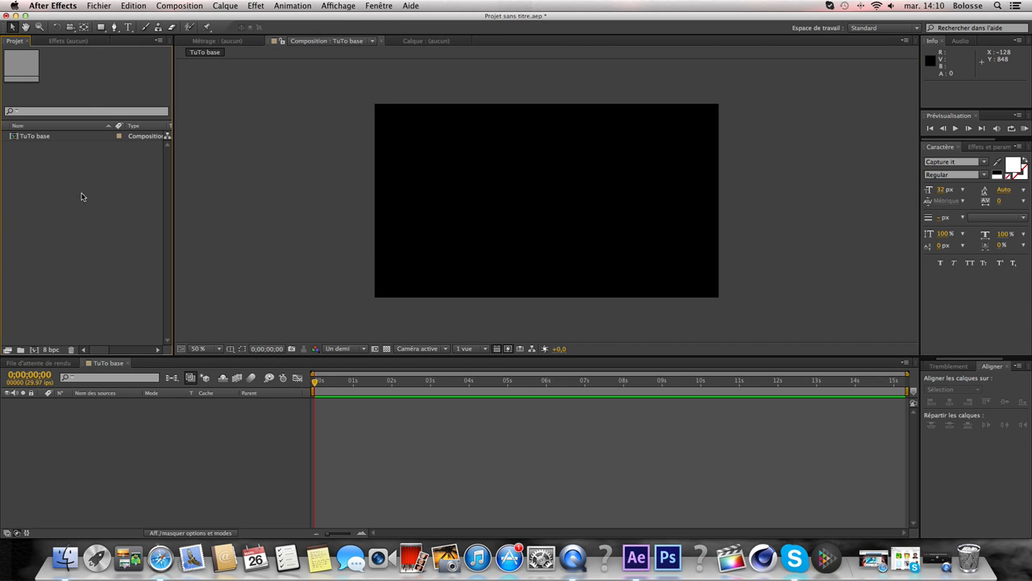
pyautogui.click(43, 137)
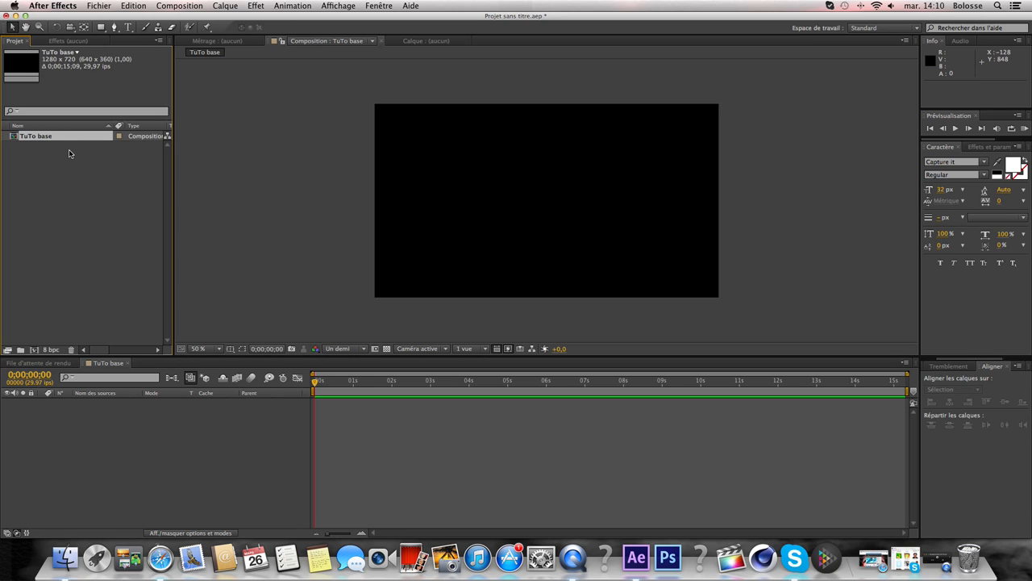
pyautogui.click(86, 201)
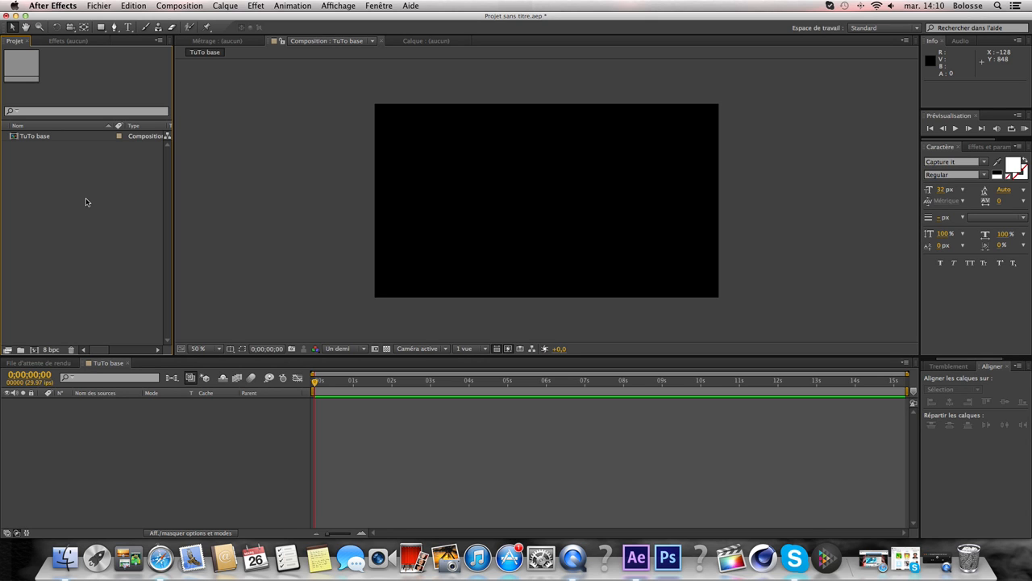
# Import Intro ThoVen VFX.mp4 from the Designs/ThovenVFX/ThoVen VFX` folder and add it to the TuTo base timeline
pyautogui.click(99, 5)
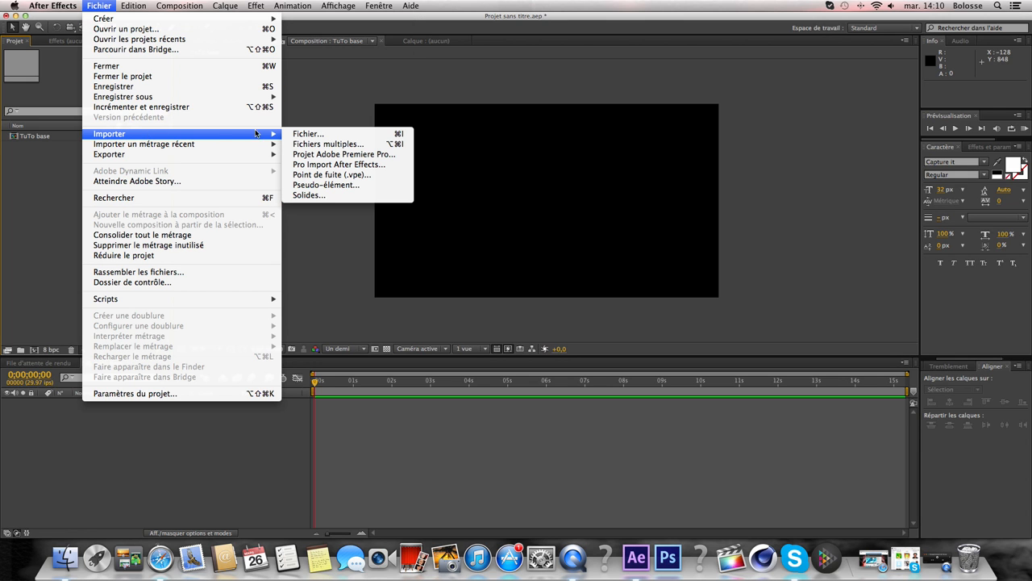
pyautogui.click(308, 135)
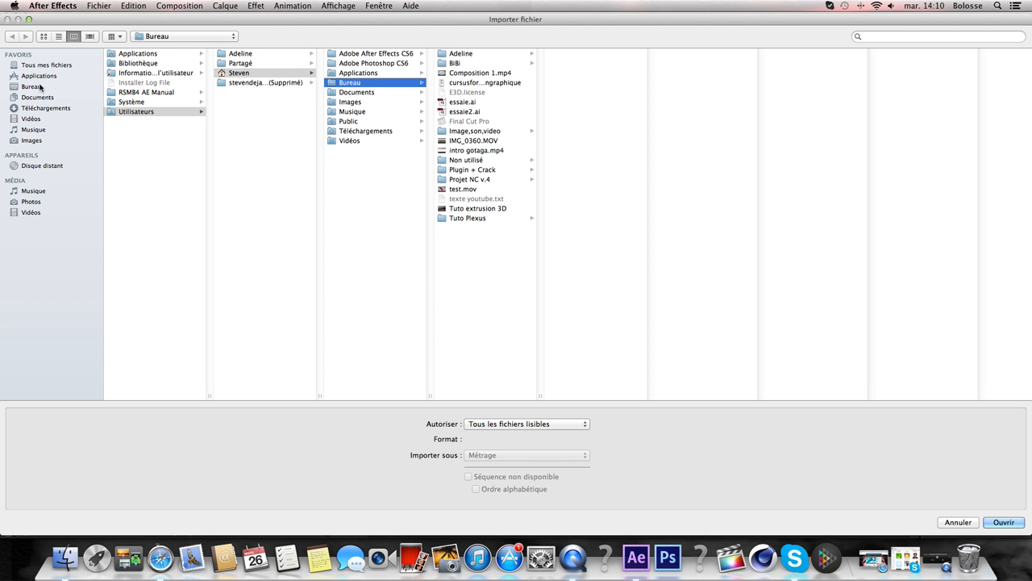
pyautogui.click(488, 131)
pyautogui.click(580, 84)
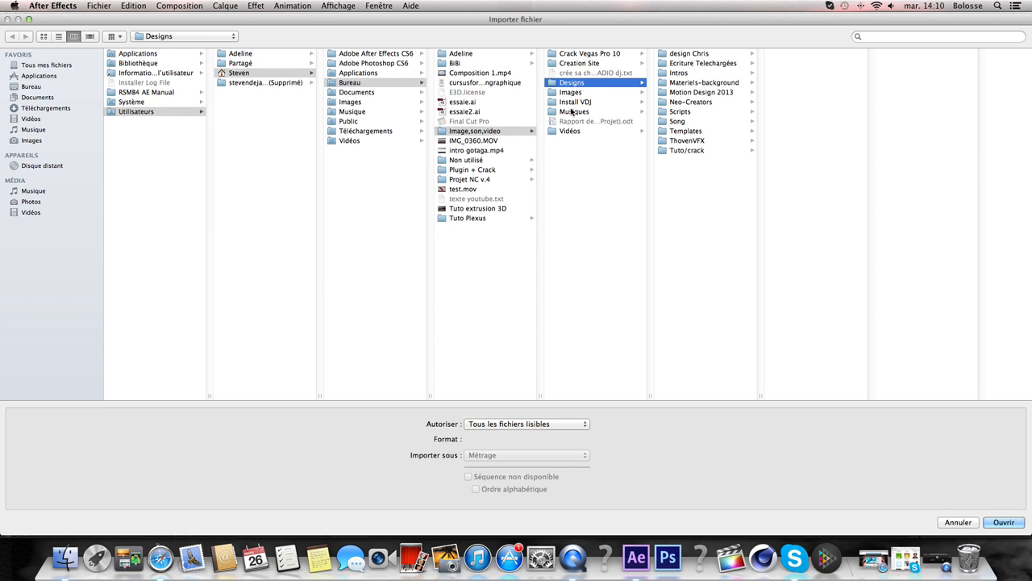
pyautogui.click(706, 142)
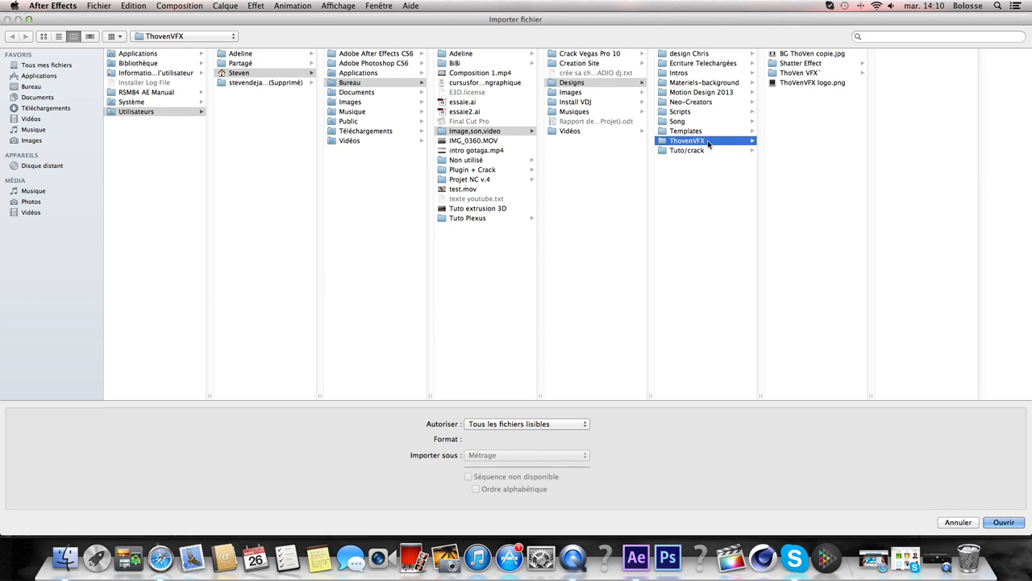
pyautogui.click(789, 74)
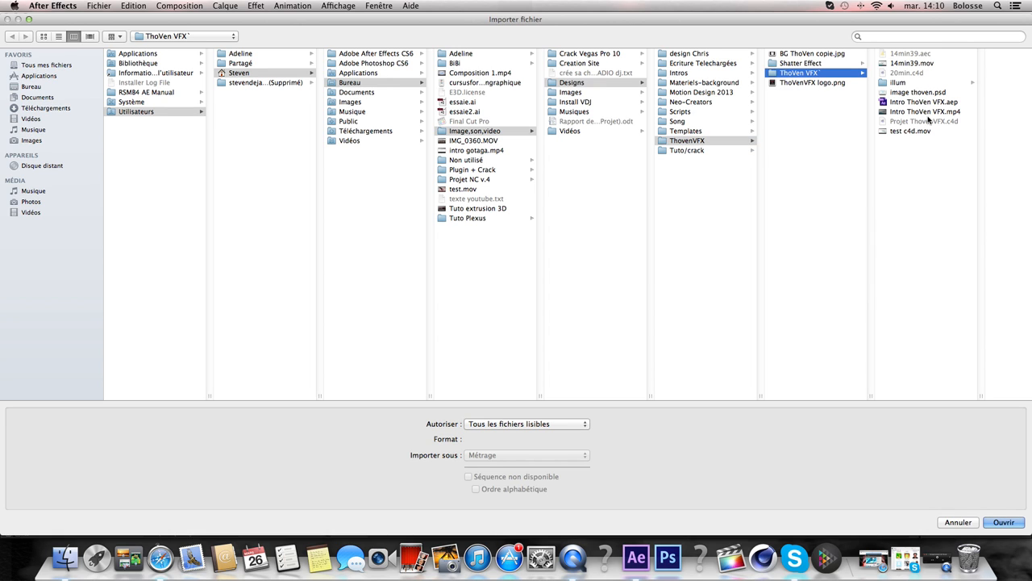
pyautogui.doubleClick(912, 112)
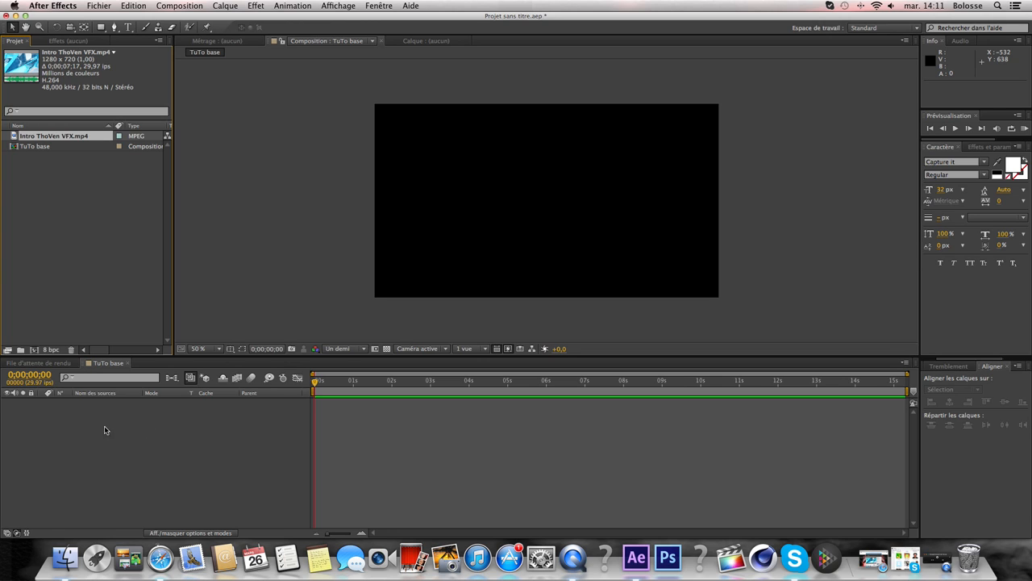
pyautogui.moveTo(62, 138); pyautogui.dragTo(112, 450)
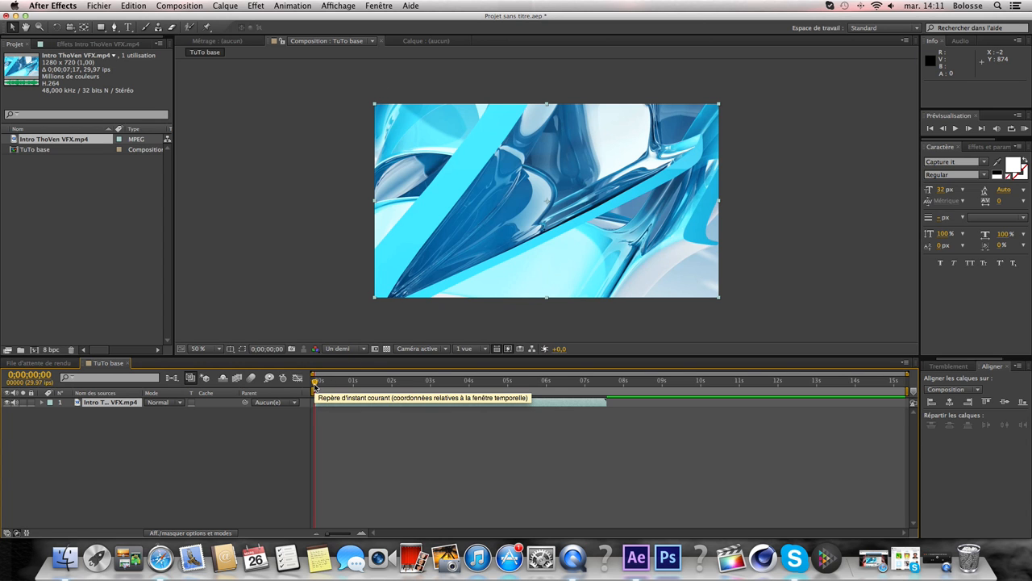
# Scrub through the clip, shorten the work area to about 5 seconds and extend it back to the composition's end
pyautogui.moveTo(314, 388); pyautogui.dragTo(603, 385)
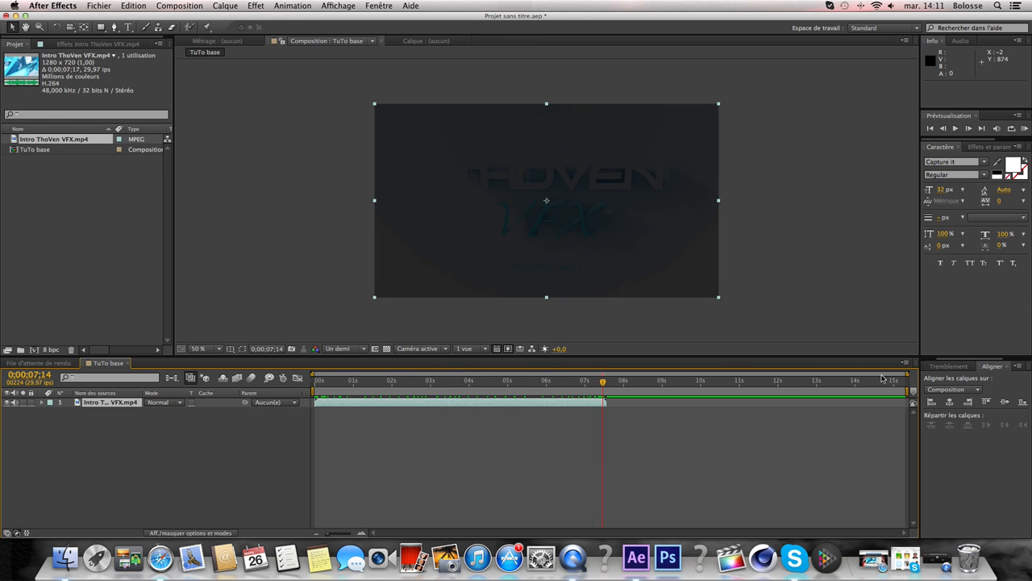
pyautogui.moveTo(912, 392); pyautogui.dragTo(509, 420)
pyautogui.click(322, 382)
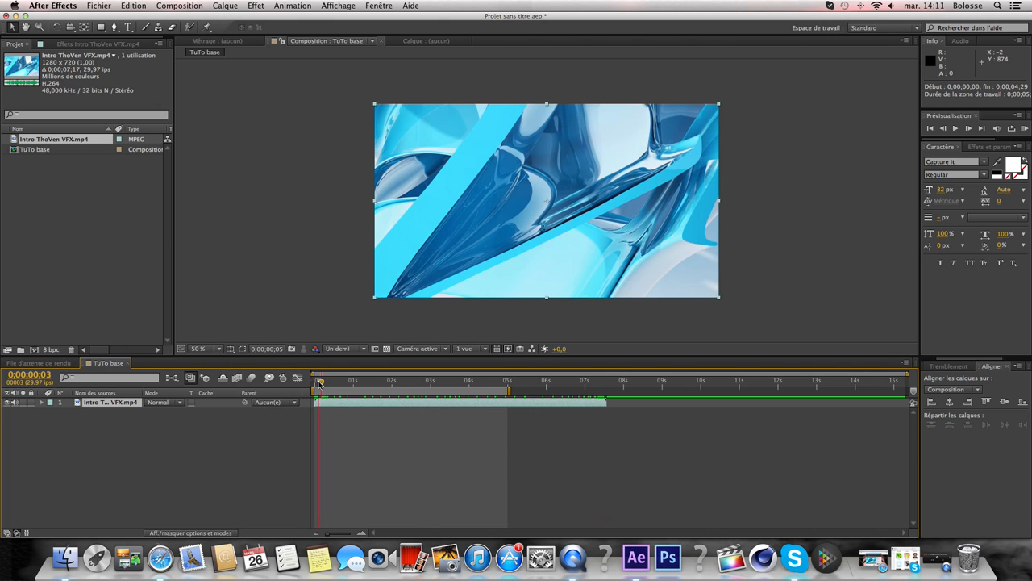
pyautogui.click(506, 383)
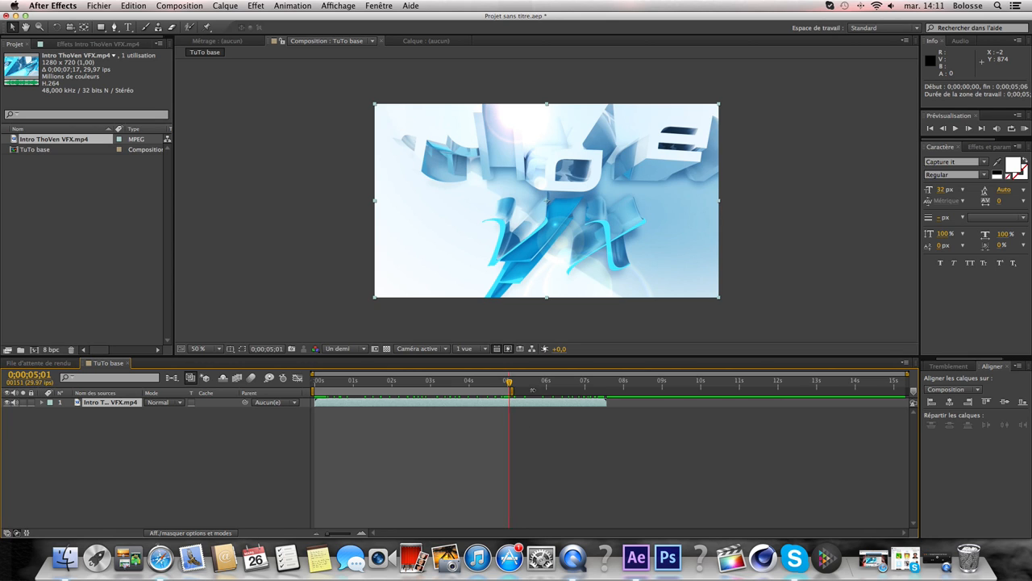
pyautogui.moveTo(509, 391); pyautogui.dragTo(909, 392)
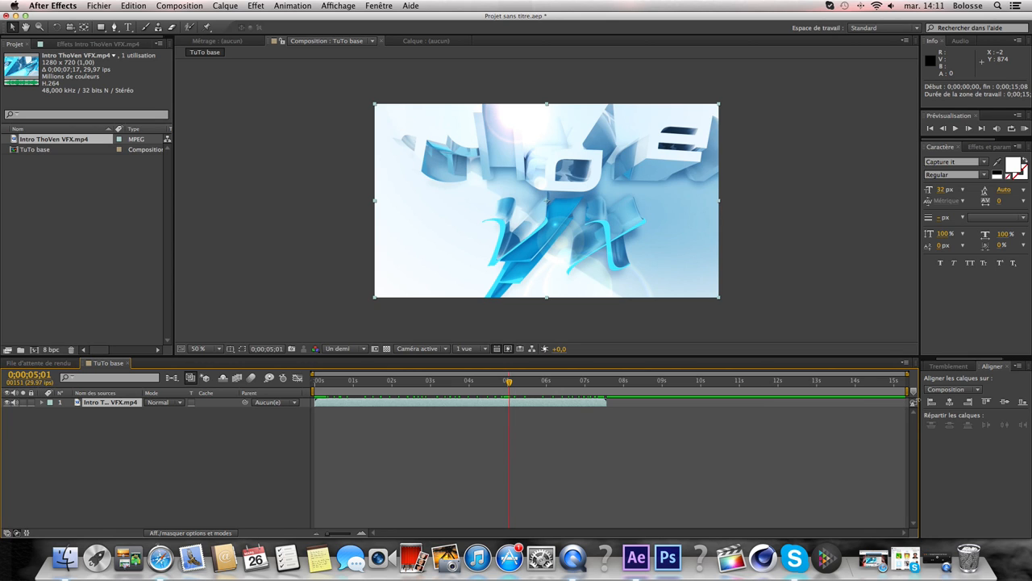
pyautogui.click(329, 534)
pyautogui.moveTo(329, 536)
pyautogui.mouseDown()
pyautogui.moveTo(352, 535)
pyautogui.moveTo(317, 532)
pyautogui.mouseUp()
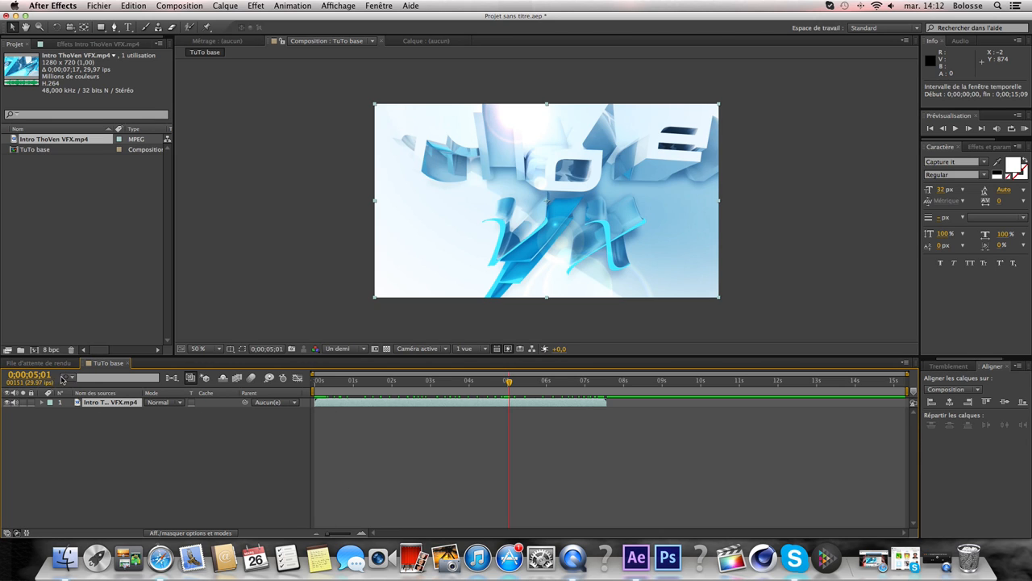
pyautogui.click(29, 376)
pyautogui.click(22, 389)
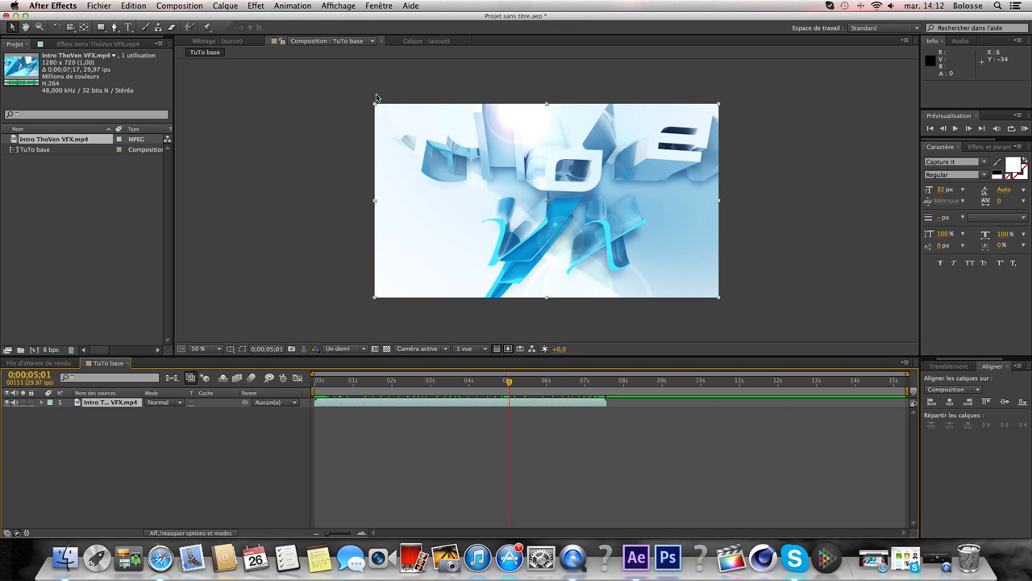
# Scale the clip in the composition down to about 61% by 47% and enlarge it back to fill the frame
pyautogui.moveTo(375, 104); pyautogui.dragTo(442, 156)
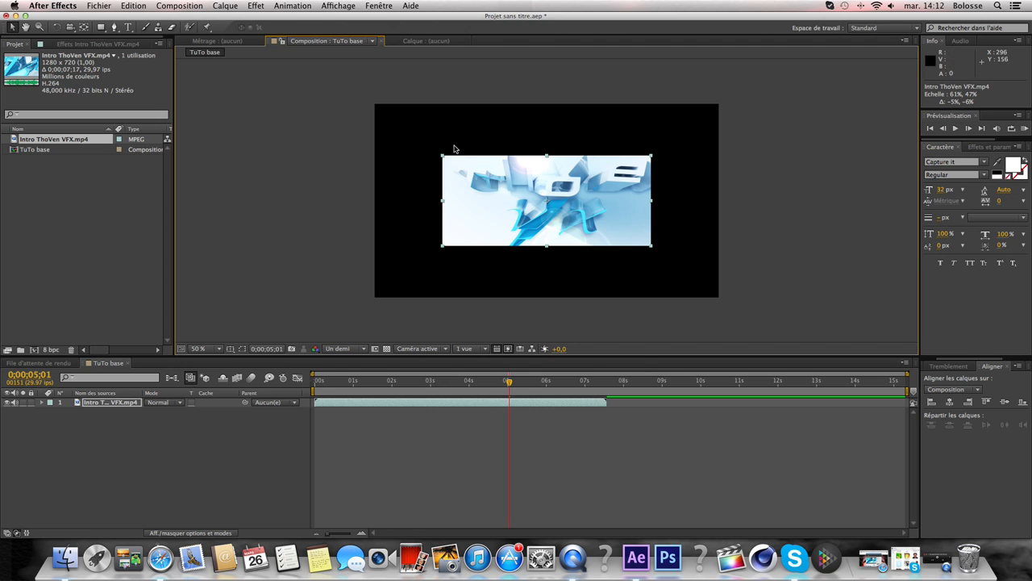
pyautogui.moveTo(443, 158); pyautogui.dragTo(375, 104)
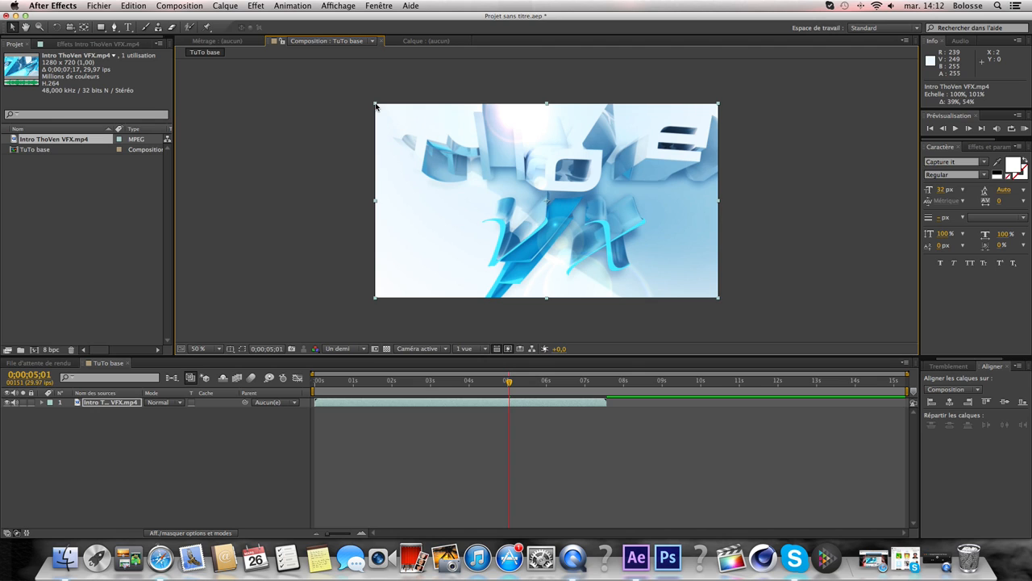
pyautogui.click(258, 456)
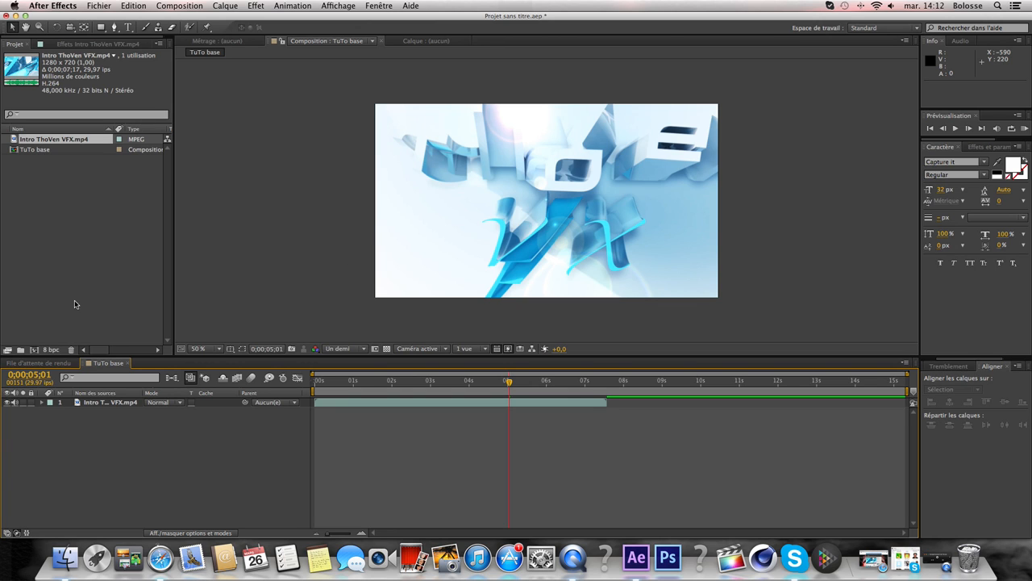
# Play a preview of the clip from 0;00;02;22
pyautogui.moveTo(440, 384); pyautogui.dragTo(415, 384)
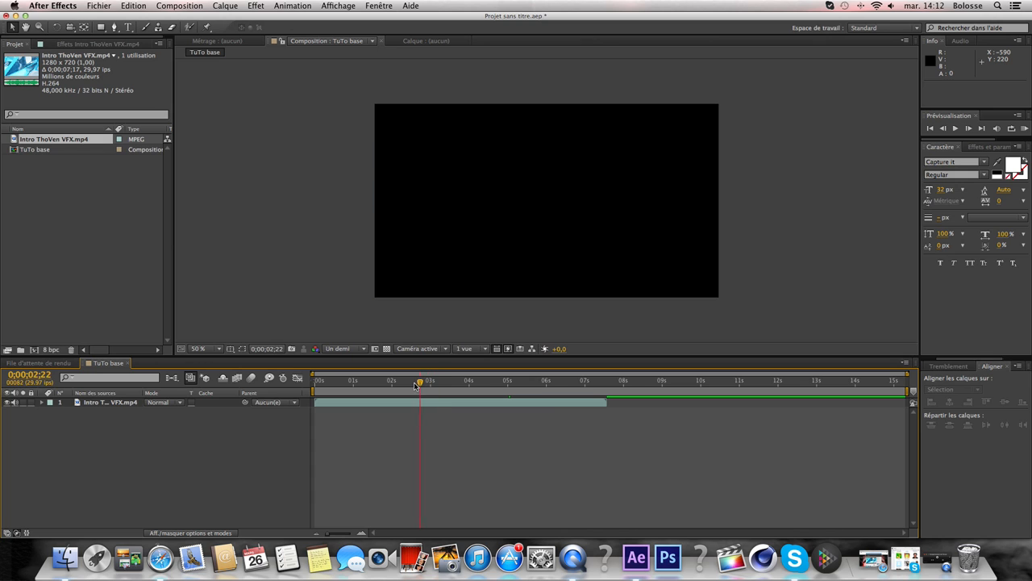
pyautogui.press('space')
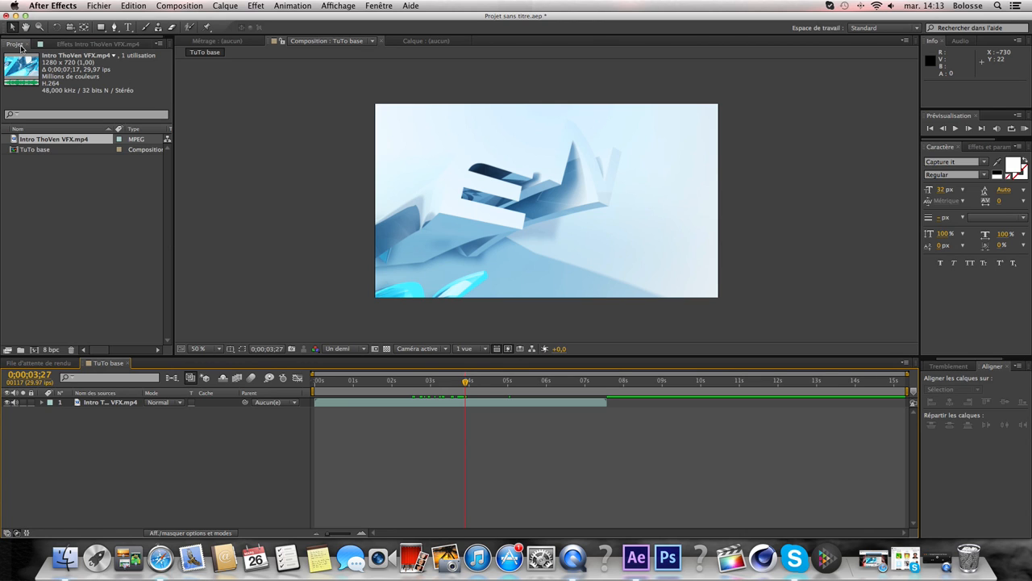
# Show the effect controls for the Intro ThoVen VFX.mp4 layer and select that layer in the timeline
pyautogui.click(78, 46)
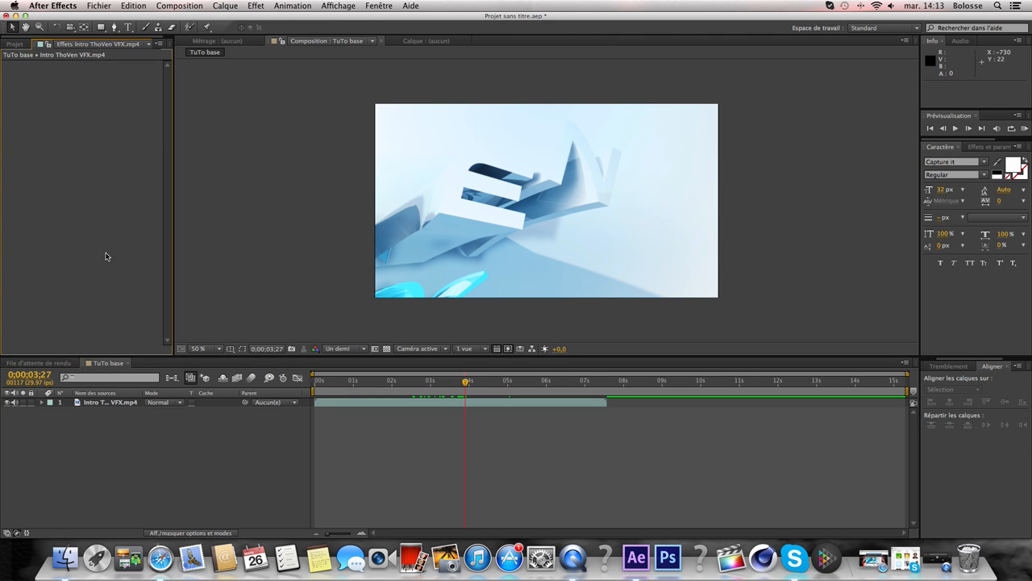
pyautogui.click(112, 405)
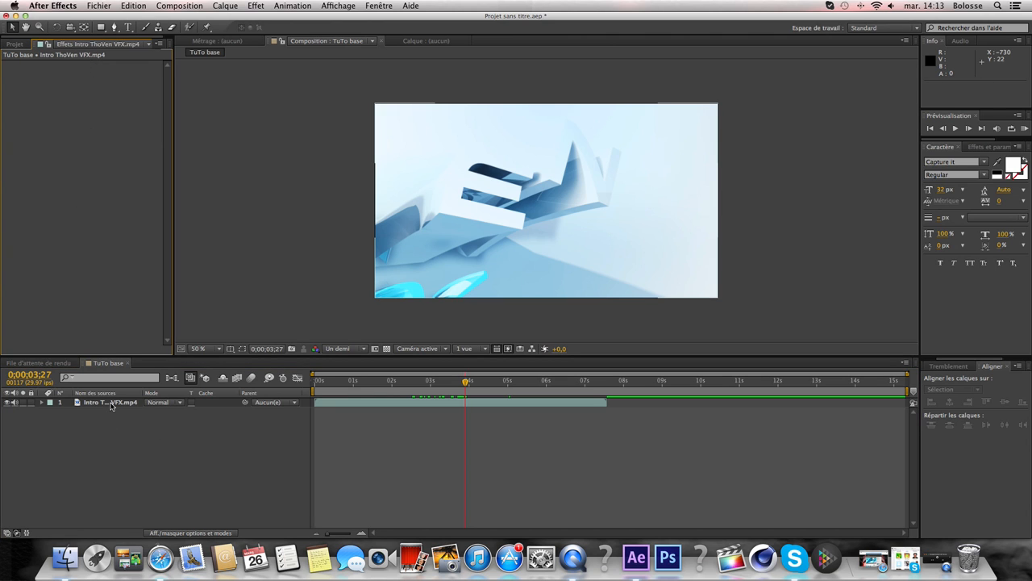
pyautogui.click(111, 406)
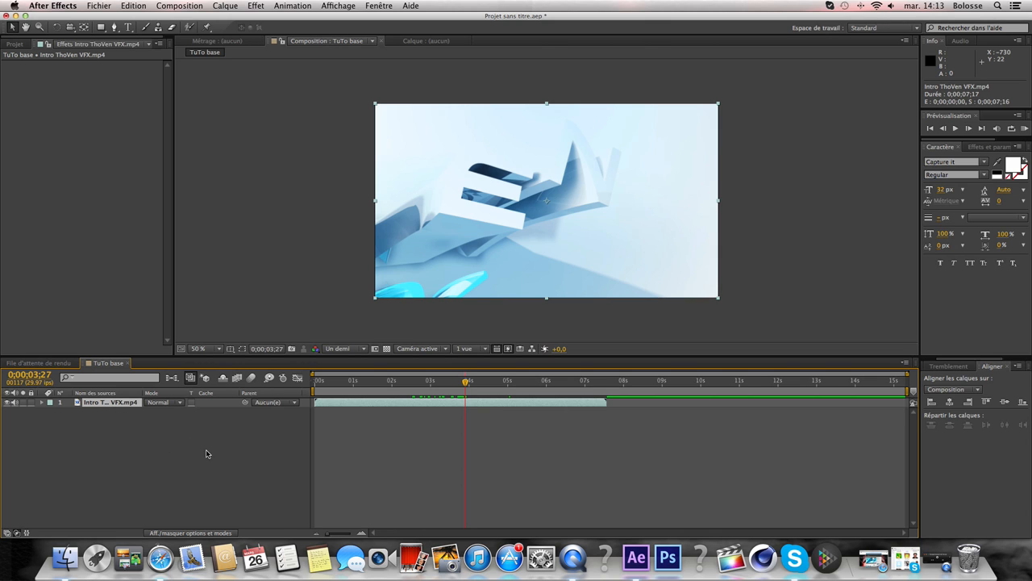
# Apply the Balance des couleurs (TLS) effect to the Intro ThoVen VFX.mp4 layer and set its Teinte to 151°
pyautogui.click(256, 6)
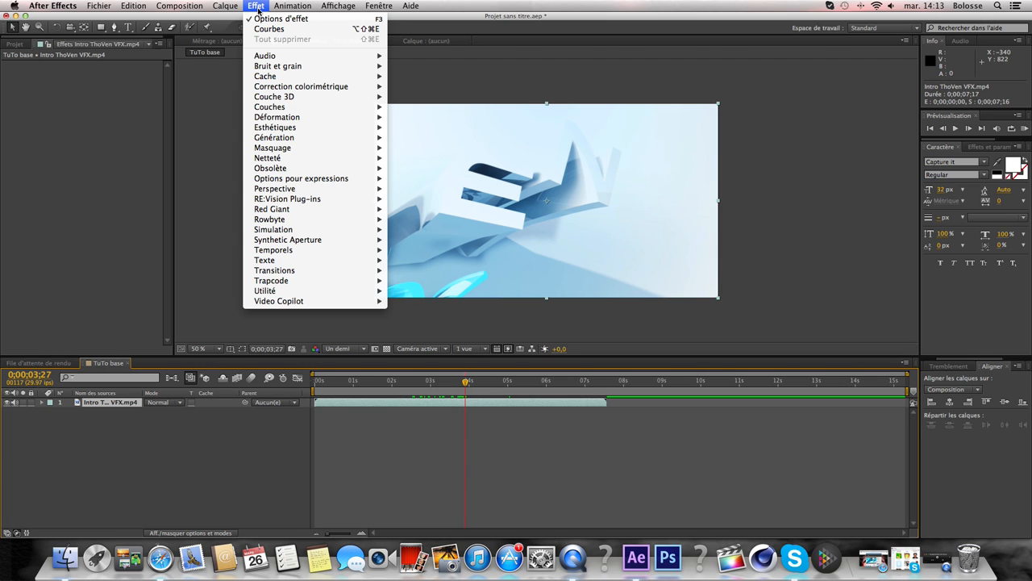
pyautogui.moveTo(318, 87)
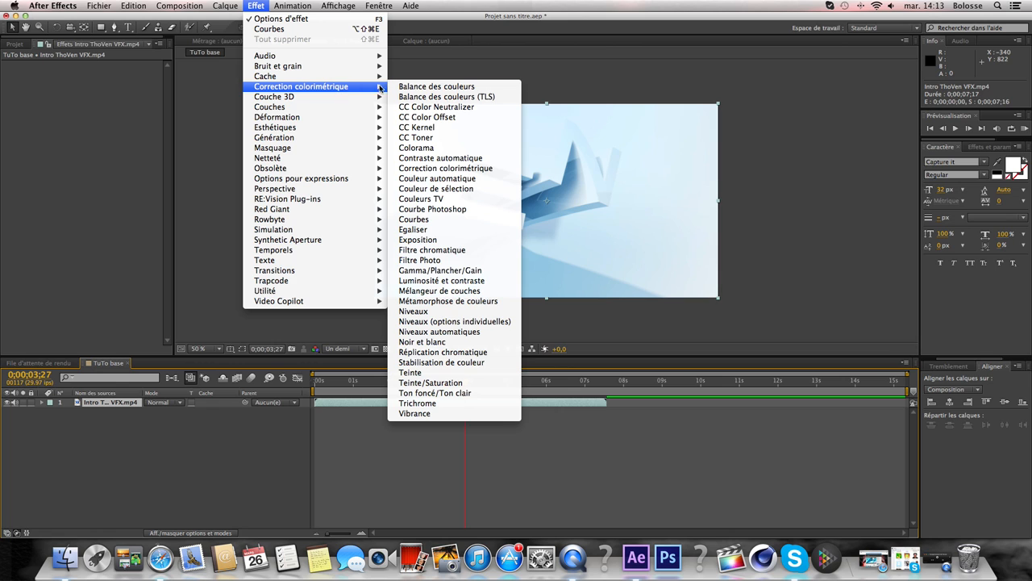
pyautogui.click(433, 99)
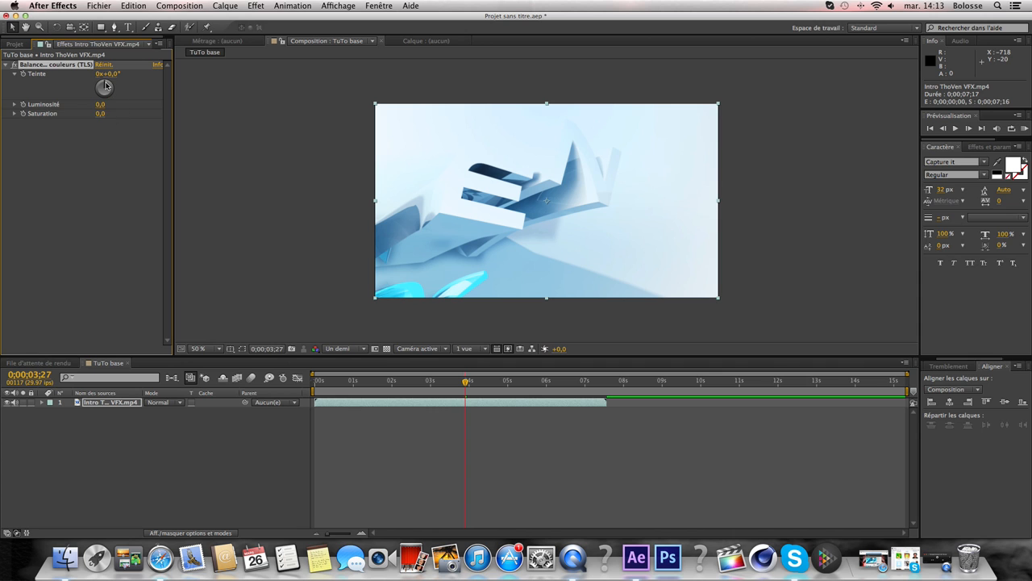
pyautogui.moveTo(104, 84)
pyautogui.mouseDown()
pyautogui.moveTo(121, 92)
pyautogui.moveTo(112, 110)
pyautogui.moveTo(77, 106)
pyautogui.moveTo(91, 82)
pyautogui.moveTo(119, 78)
pyautogui.mouseUp()
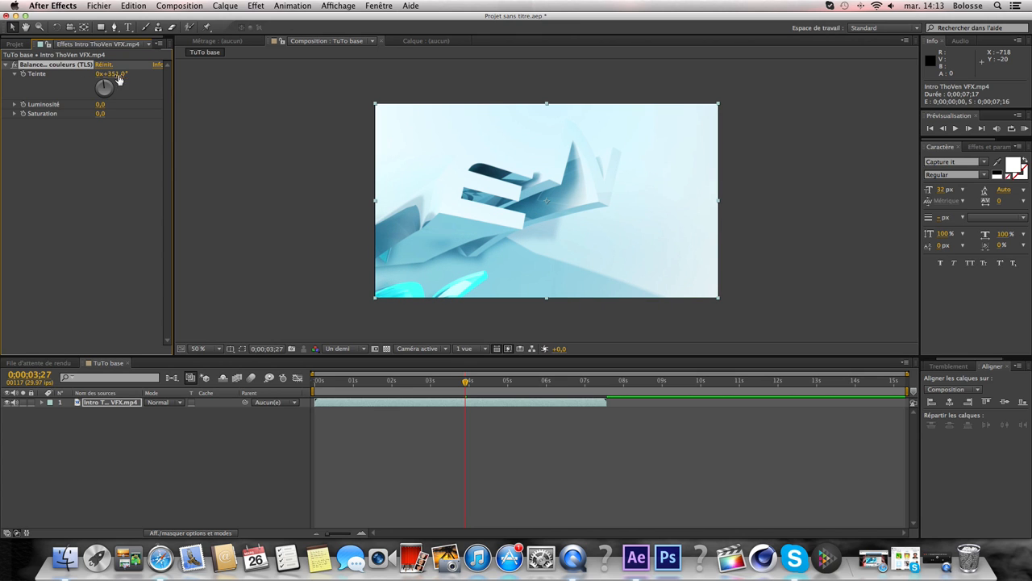
pyautogui.click(119, 78)
pyautogui.write('0')
pyautogui.press('Return')
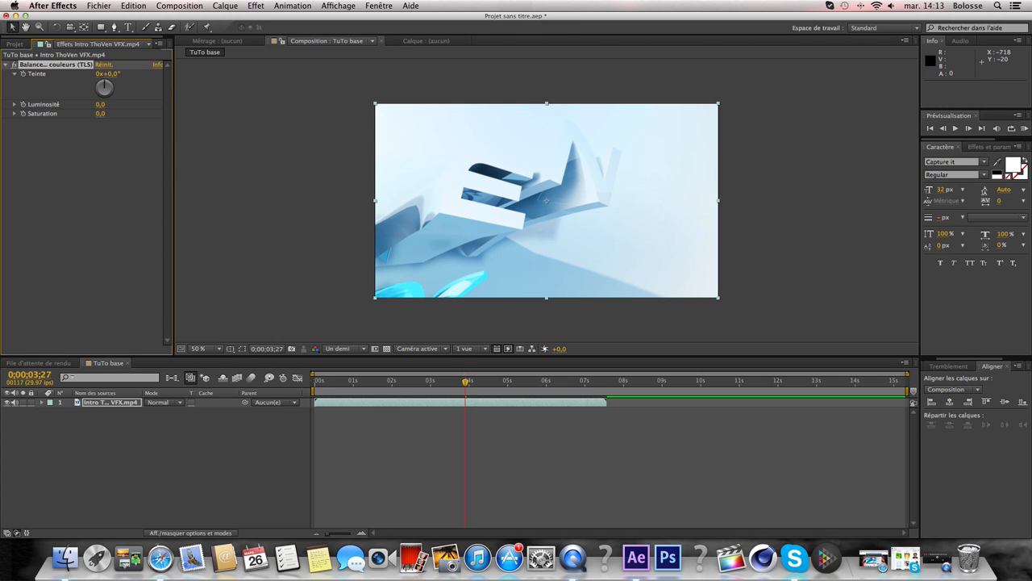
pyautogui.moveTo(110, 82); pyautogui.dragTo(123, 99)
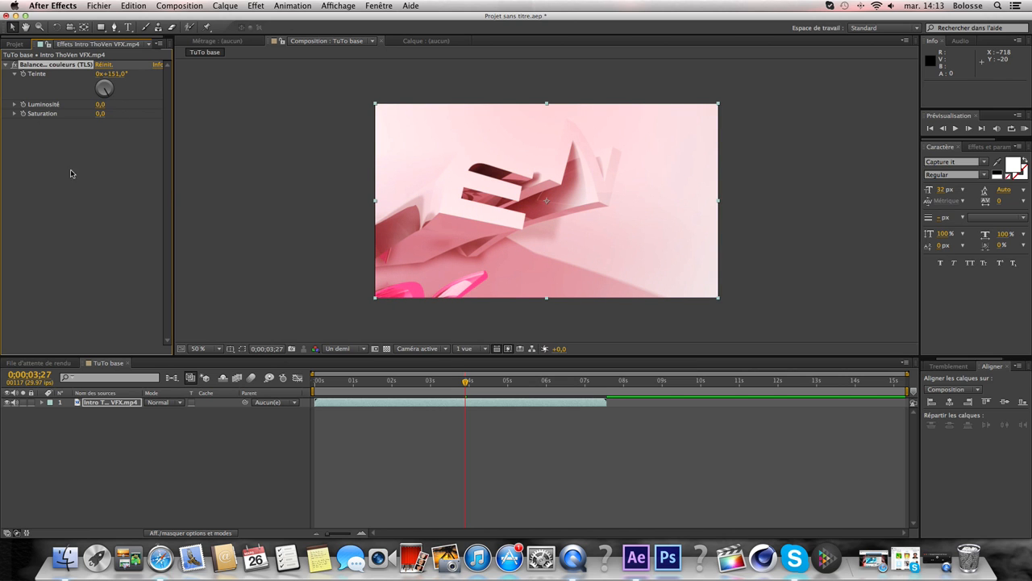
# Scrub to 0;00;05;22 and switch the colour balance effect off and on twice to compare the image
pyautogui.moveTo(509, 385); pyautogui.dragTo(514, 383)
pyautogui.moveTo(520, 383); pyautogui.dragTo(537, 384)
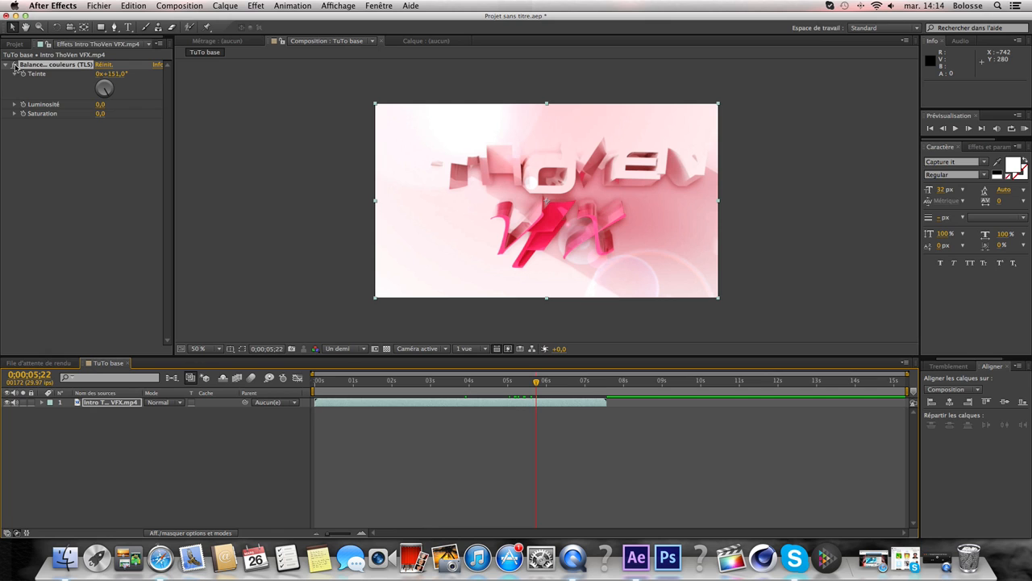
pyautogui.click(15, 66)
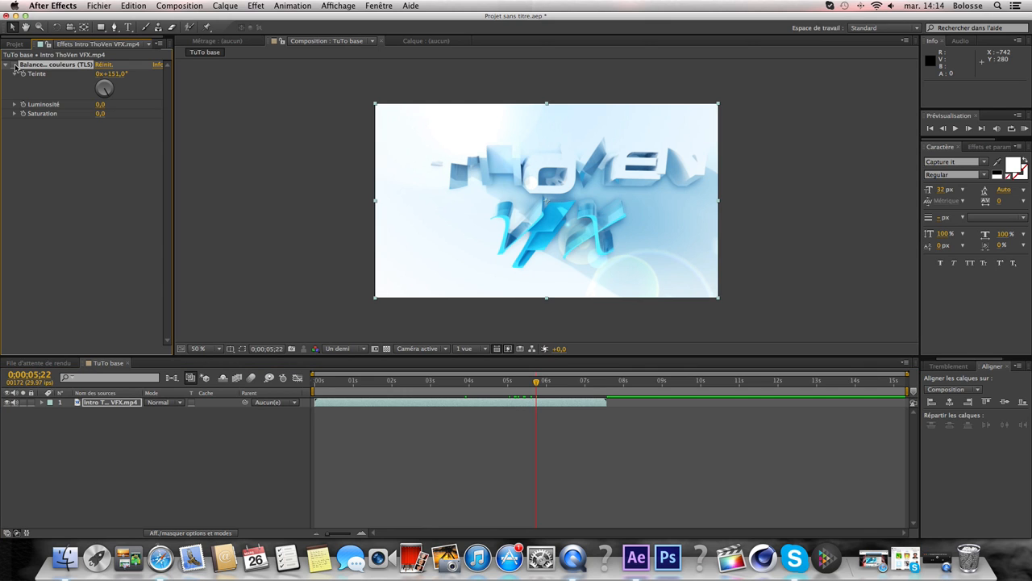
pyautogui.click(14, 65)
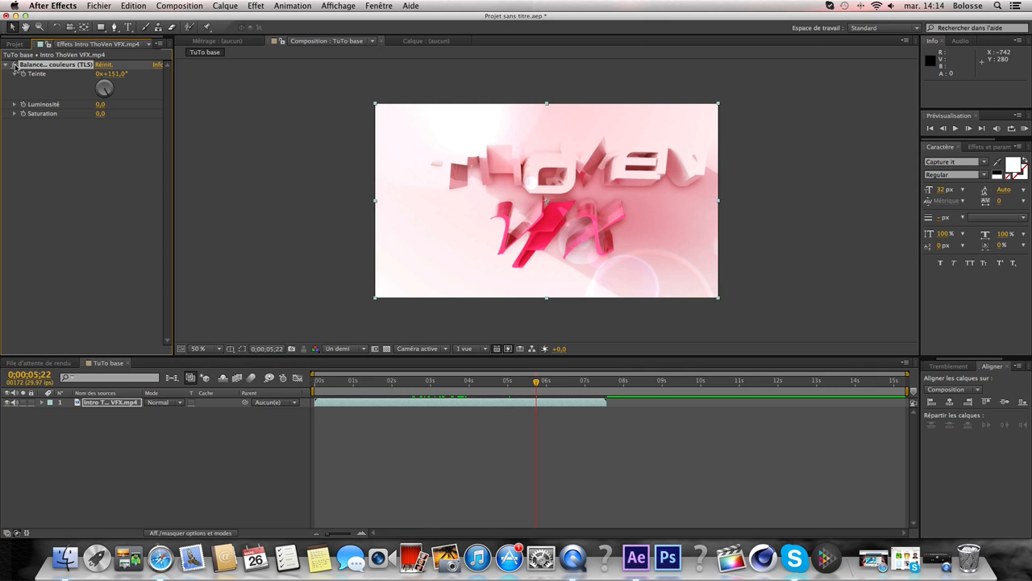
pyautogui.click(15, 66)
pyautogui.click(15, 65)
# Set the colour balance effect's Luminosité to -27 and its Saturation to -33
pyautogui.moveTo(101, 105)
pyautogui.mouseDown()
pyautogui.moveTo(141, 107)
pyautogui.moveTo(103, 115)
pyautogui.mouseUp()
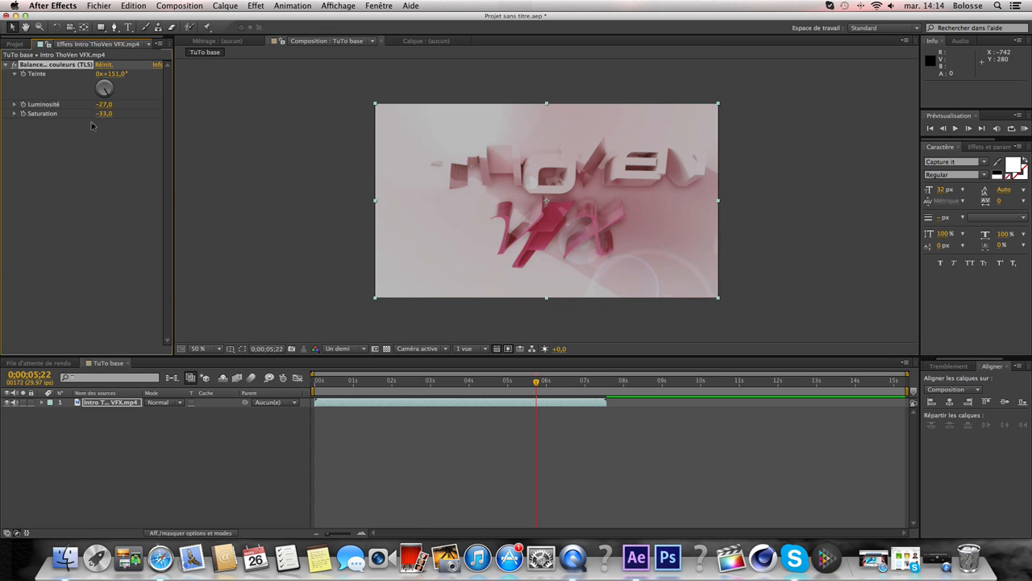
pyautogui.click(79, 163)
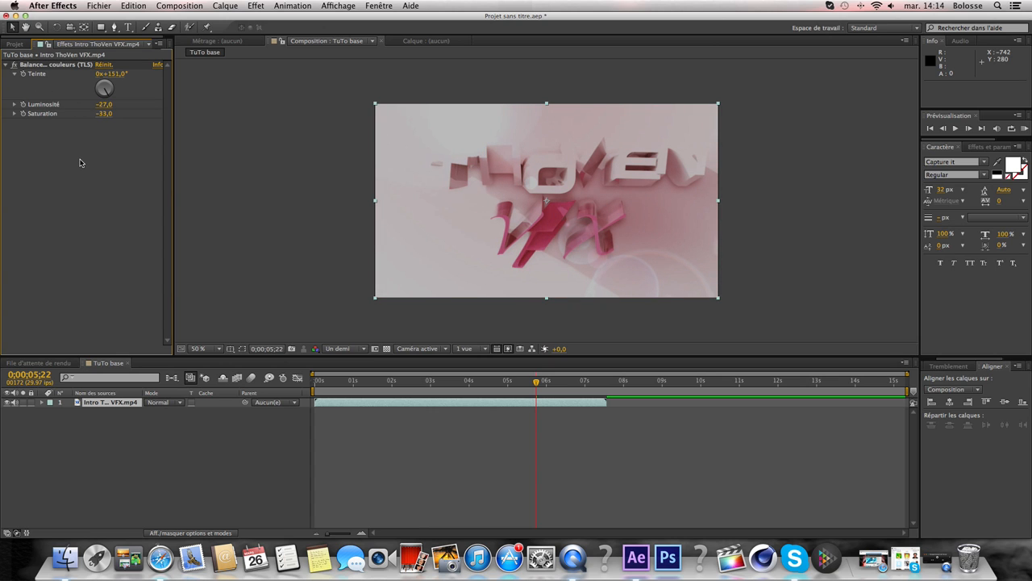
# Delete the Balance des couleurs (TLS) effect from the Intro ThoVen VFX.mp4 layer
pyautogui.click(57, 67)
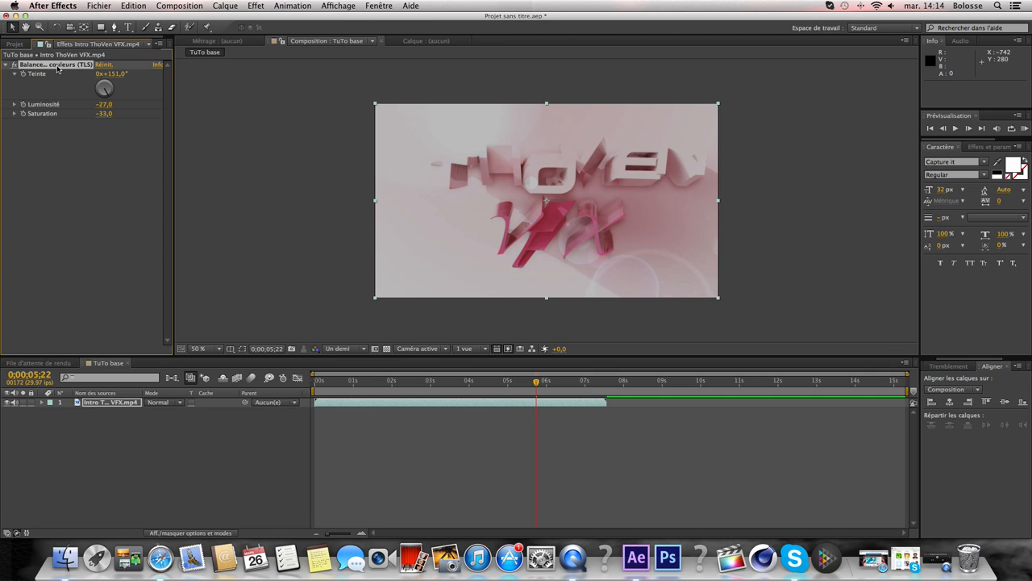
pyautogui.click(39, 160)
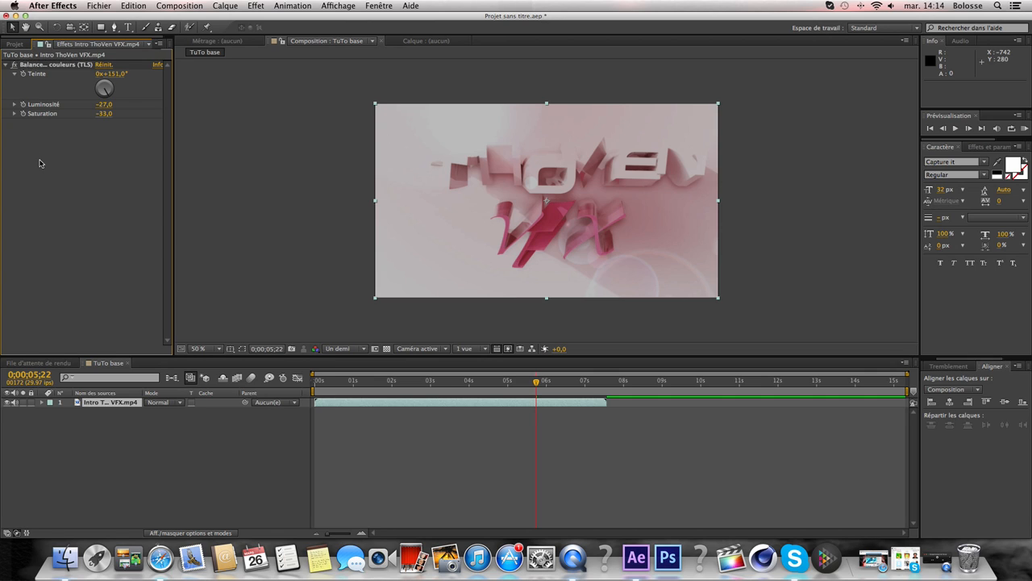
pyautogui.click(59, 67)
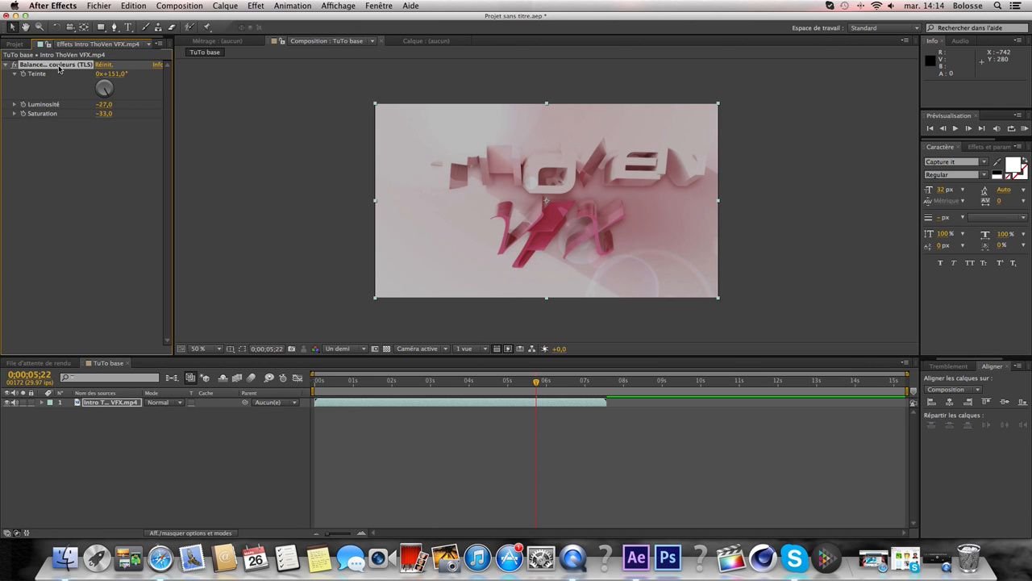
pyautogui.press('Delete')
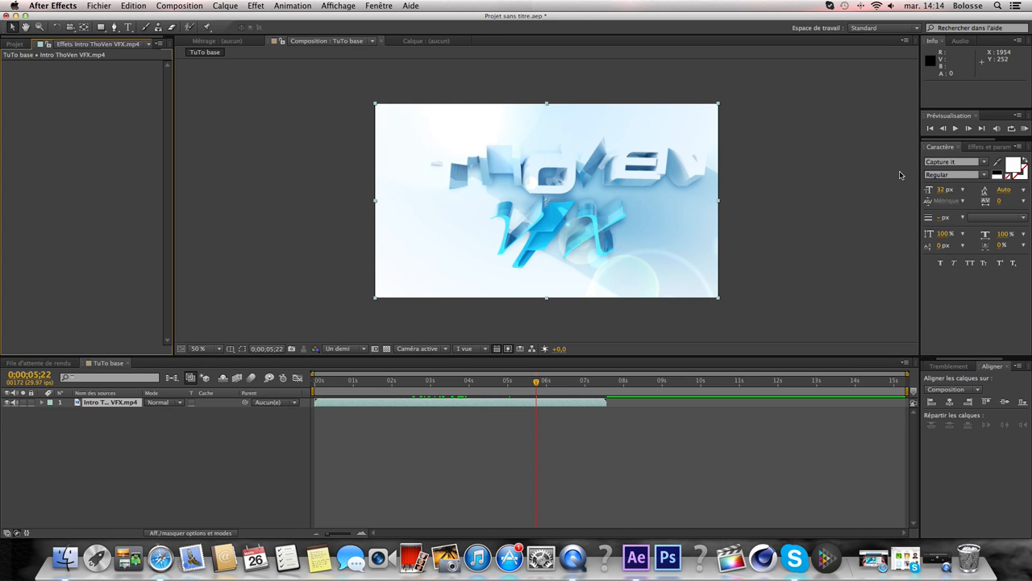
# Show the audio level controls and return to the Info readout
pyautogui.click(959, 41)
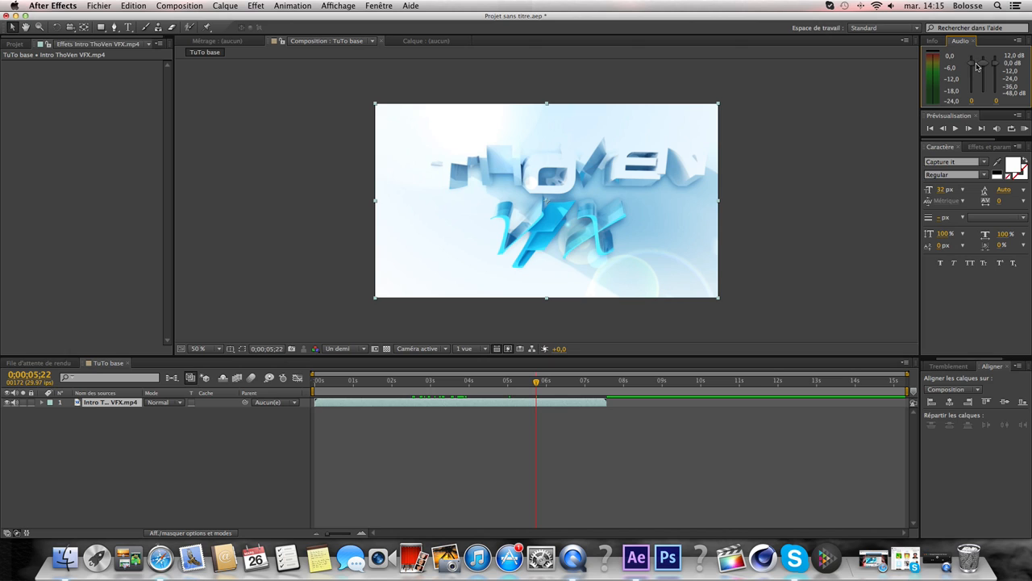
pyautogui.click(931, 41)
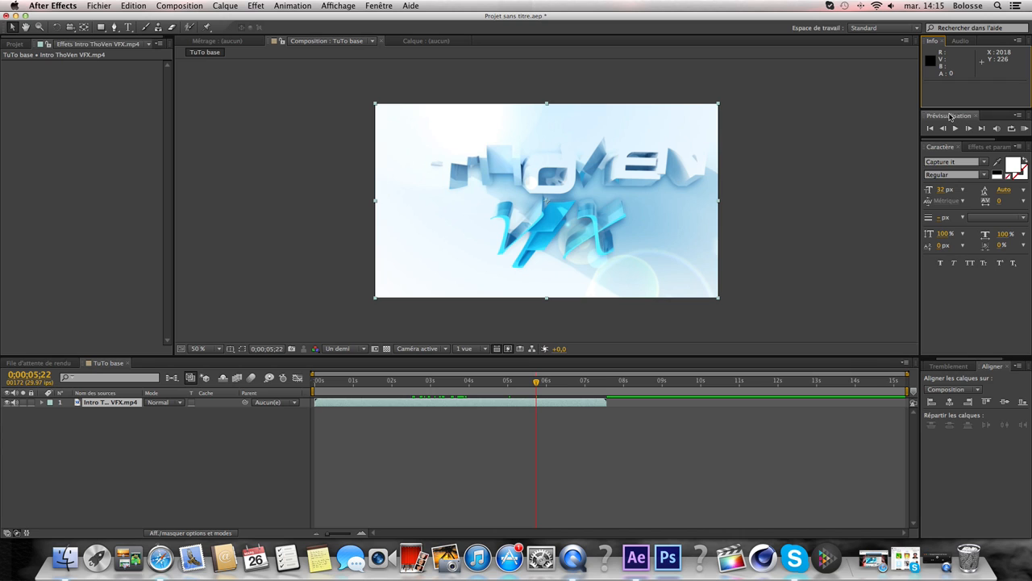
# Go to the composition's first frame and advance frame by frame to 0;00;00;17
pyautogui.click(931, 129)
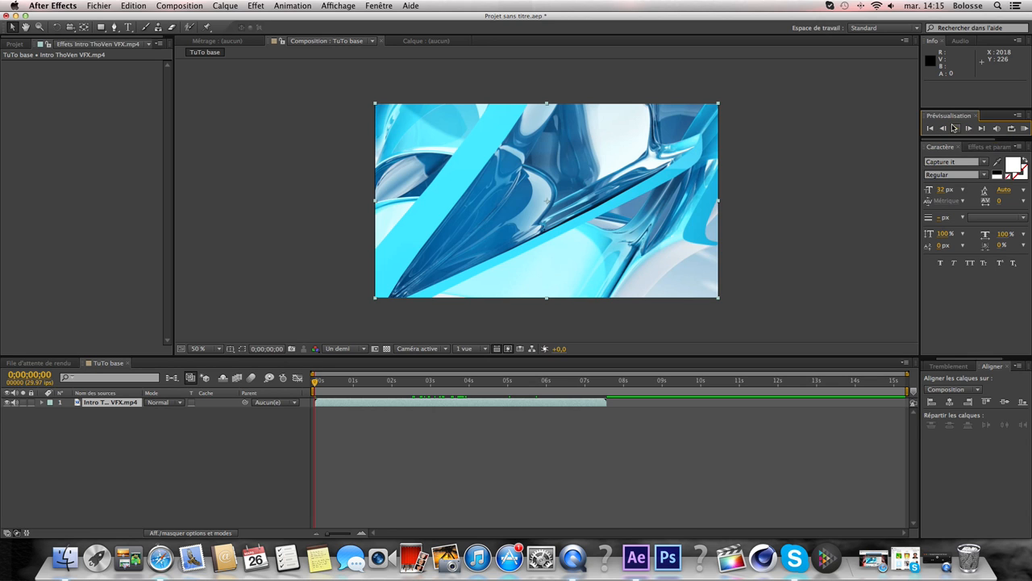
pyautogui.click(970, 130)
pyautogui.click(971, 130)
pyautogui.click(970, 129)
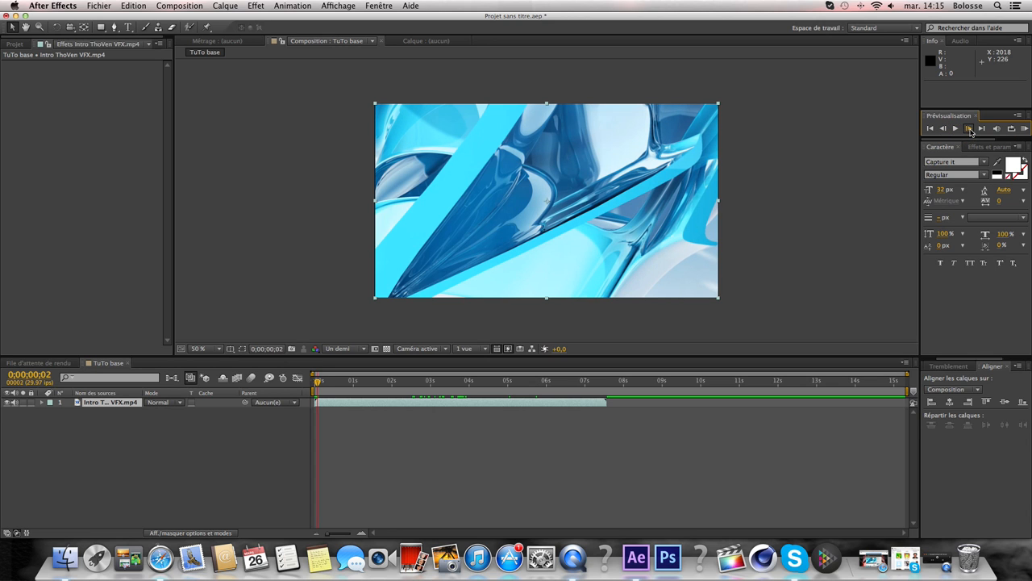
pyautogui.click(970, 130)
pyautogui.click(970, 129)
pyautogui.click(971, 129)
pyautogui.click(970, 129)
pyautogui.click(970, 129)
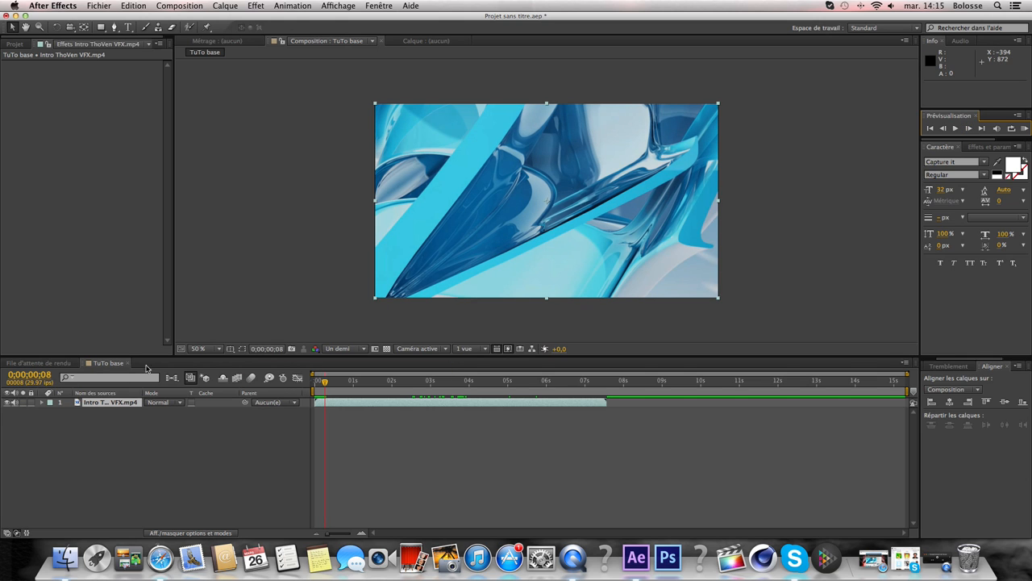
pyautogui.click(969, 129)
pyautogui.click(970, 129)
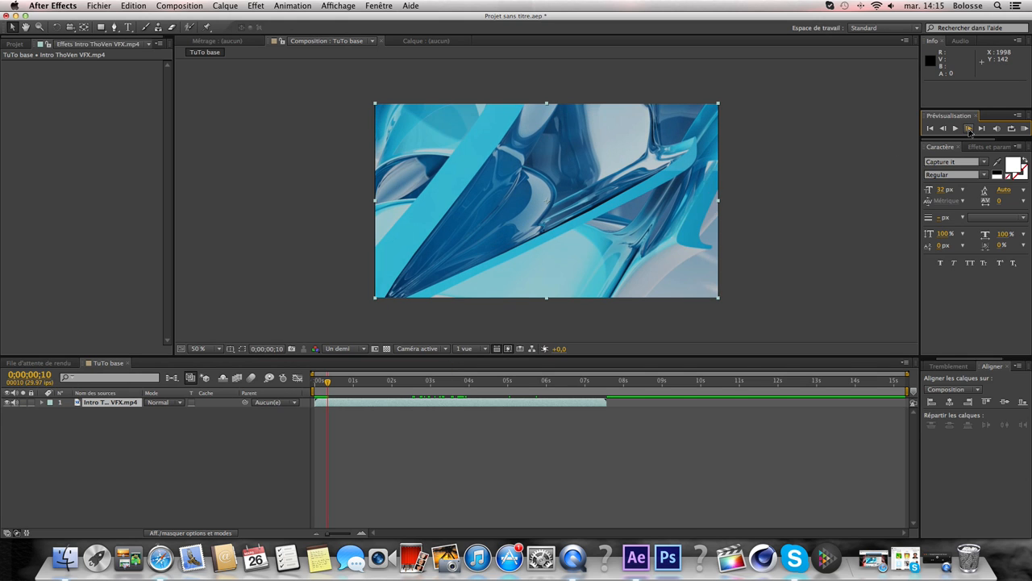
pyautogui.click(970, 129)
pyautogui.click(969, 129)
pyautogui.click(969, 129)
pyautogui.click(970, 129)
pyautogui.click(970, 129)
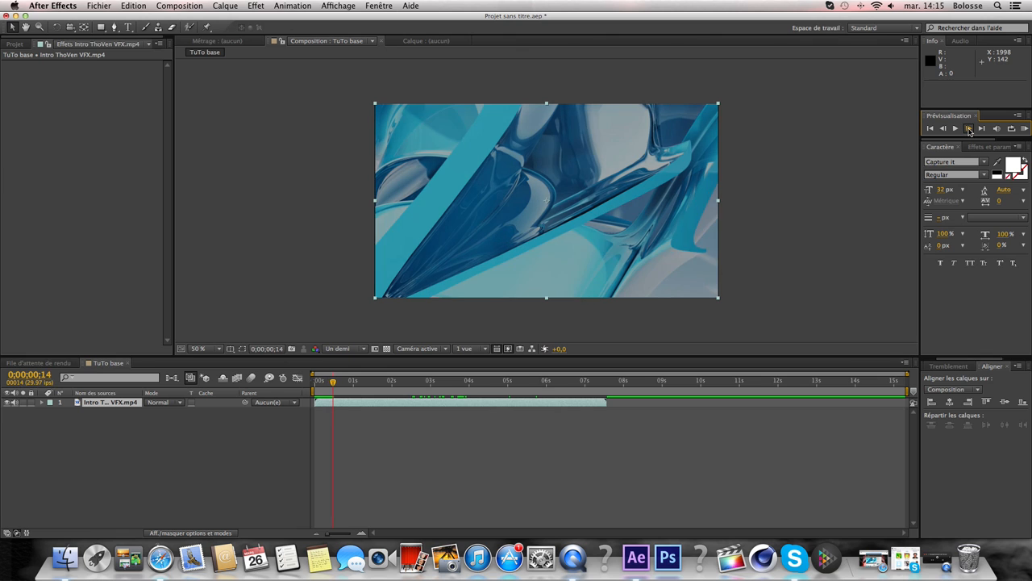
pyautogui.click(969, 129)
pyautogui.click(970, 129)
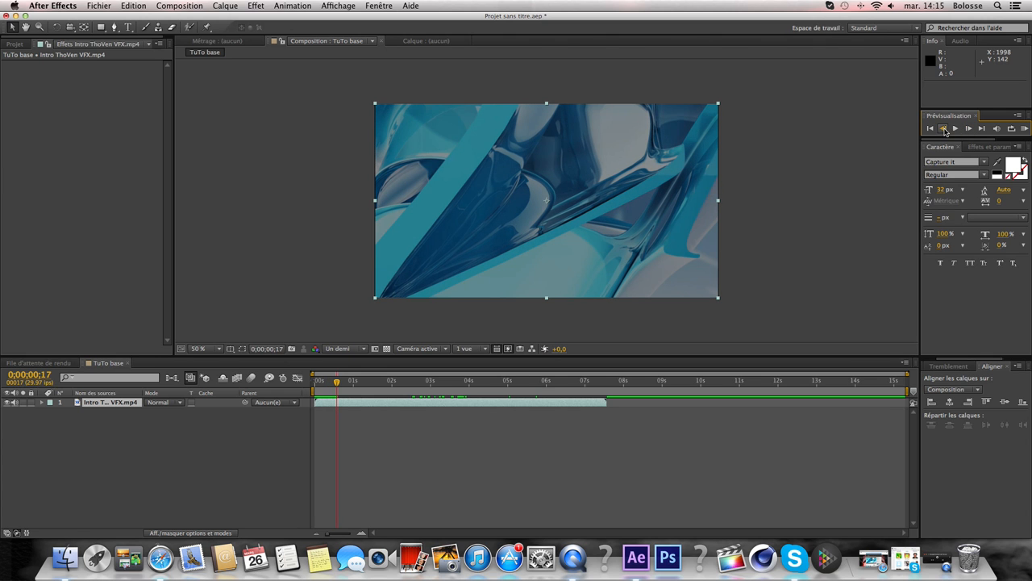
# Step the current time back frame by frame to 0;00;00;11
pyautogui.click(946, 129)
pyautogui.click(945, 129)
pyautogui.click(945, 129)
pyautogui.click(945, 129)
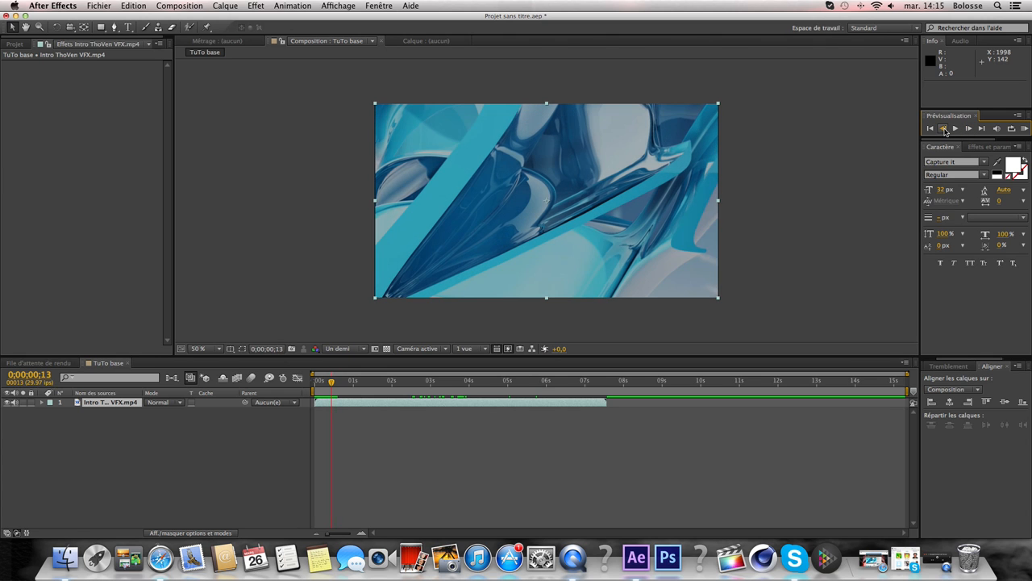
pyautogui.click(945, 129)
pyautogui.click(946, 129)
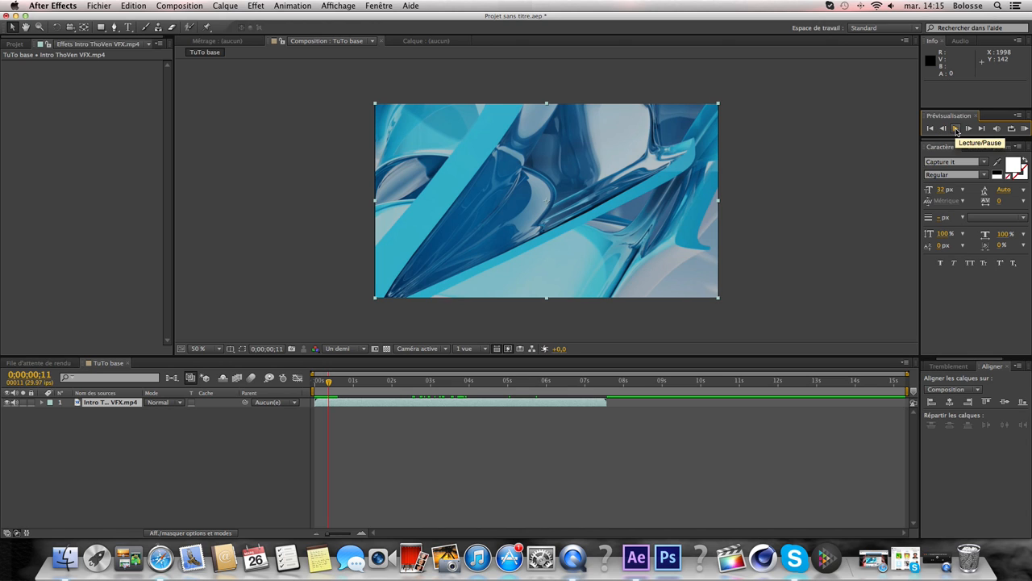
# Play a standard preview from 0;00;00;11 to 0;00;06;09, and run a RAM preview of the composition
pyautogui.click(956, 129)
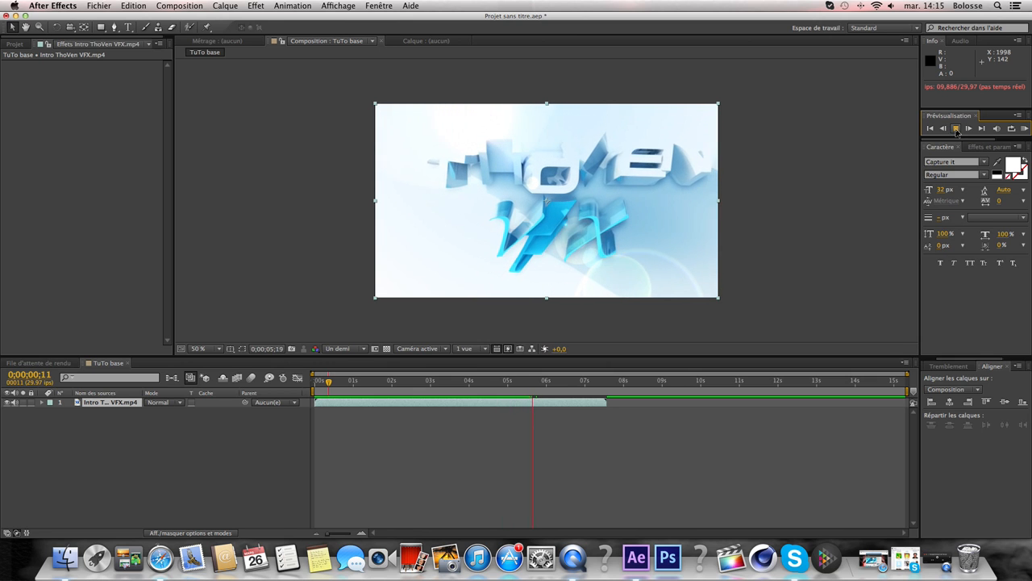
pyautogui.press('space')
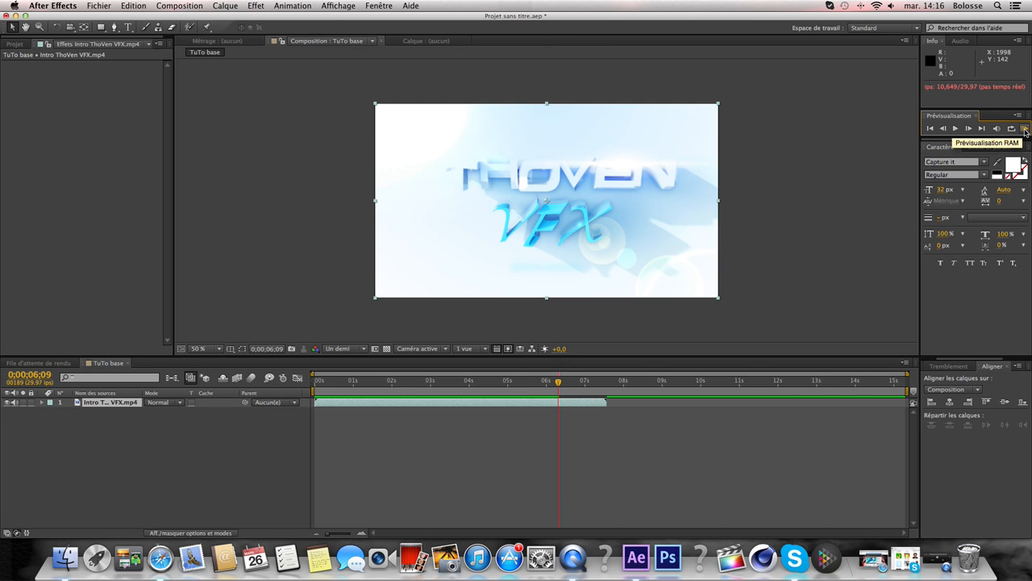
pyautogui.click(1025, 129)
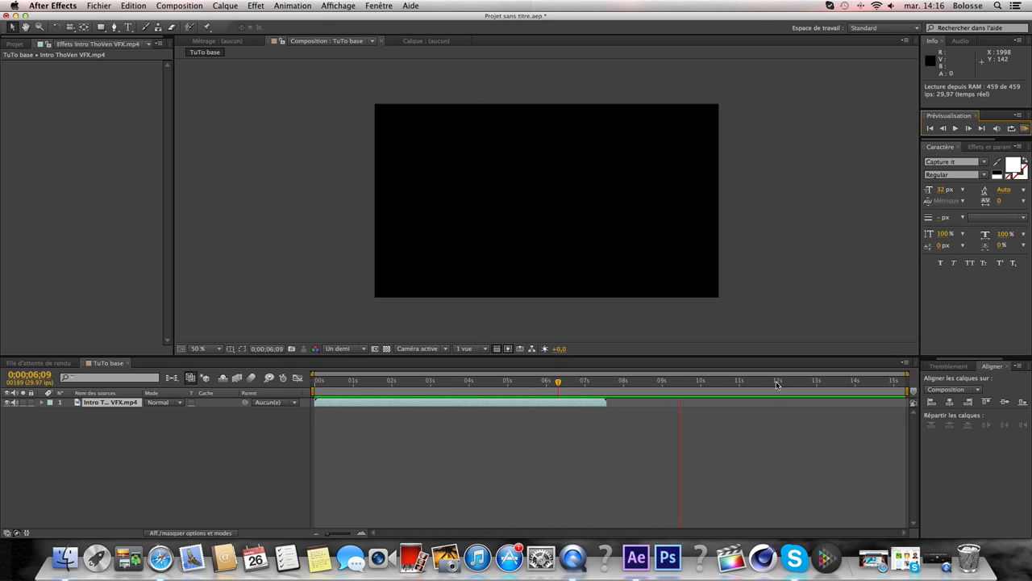
pyautogui.press('space')
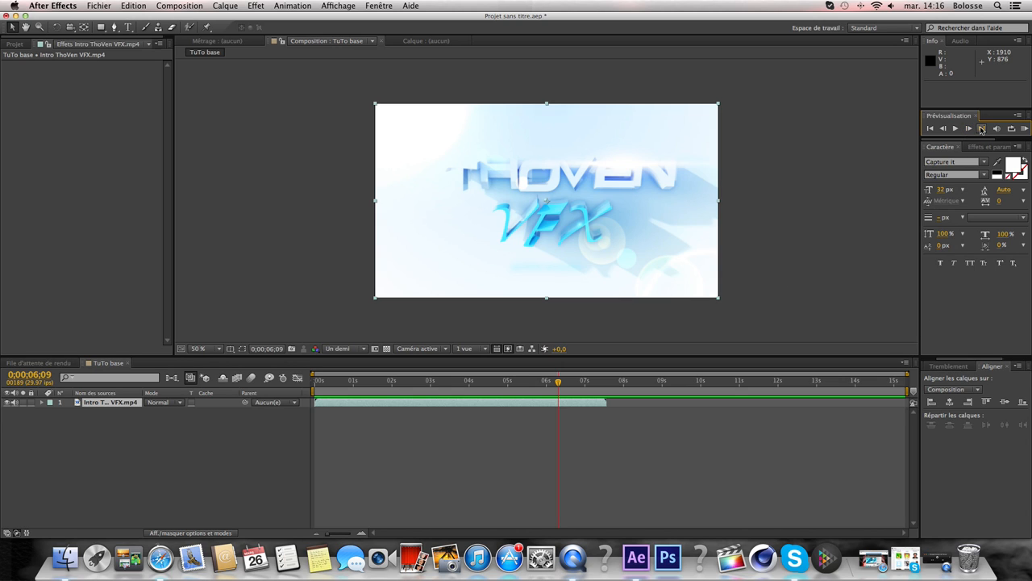
# Jump to the composition's last frame and move the current time to the clip's end at 0;00;07;17
pyautogui.click(981, 129)
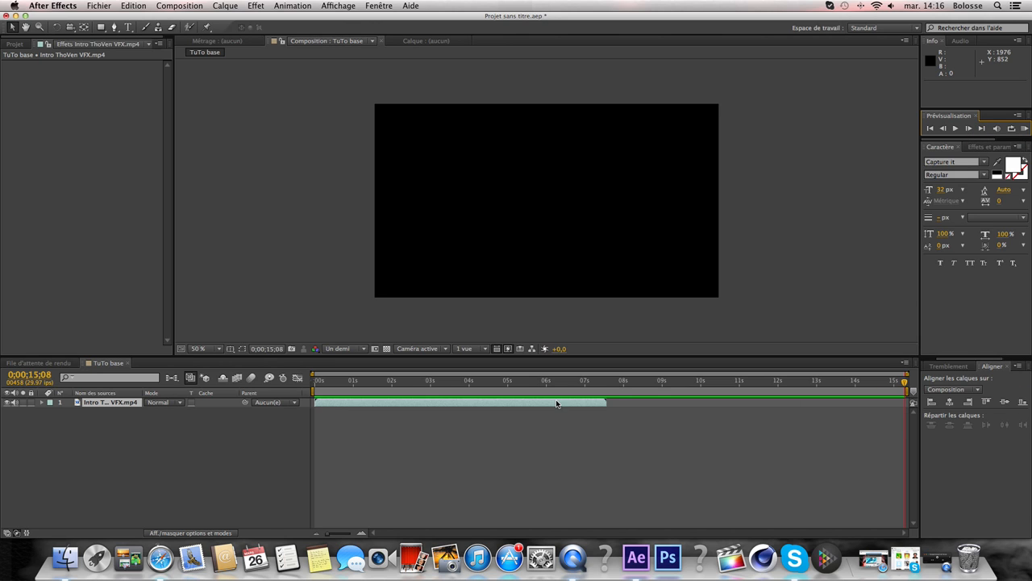
pyautogui.click(606, 384)
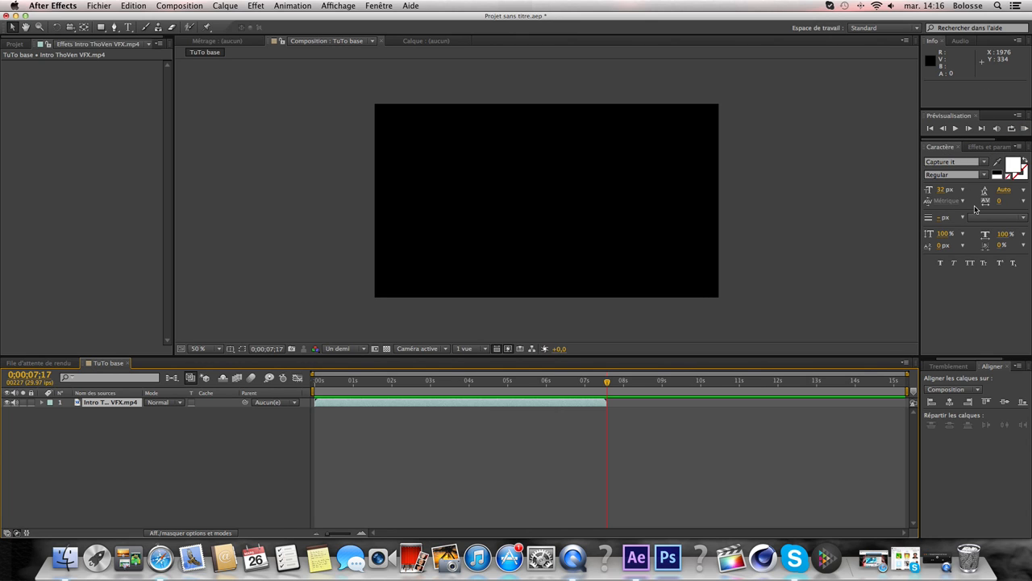
# Move the current time to 0;00;06;23 and start a horizontal text layer above the logo in the composition
pyautogui.click(578, 385)
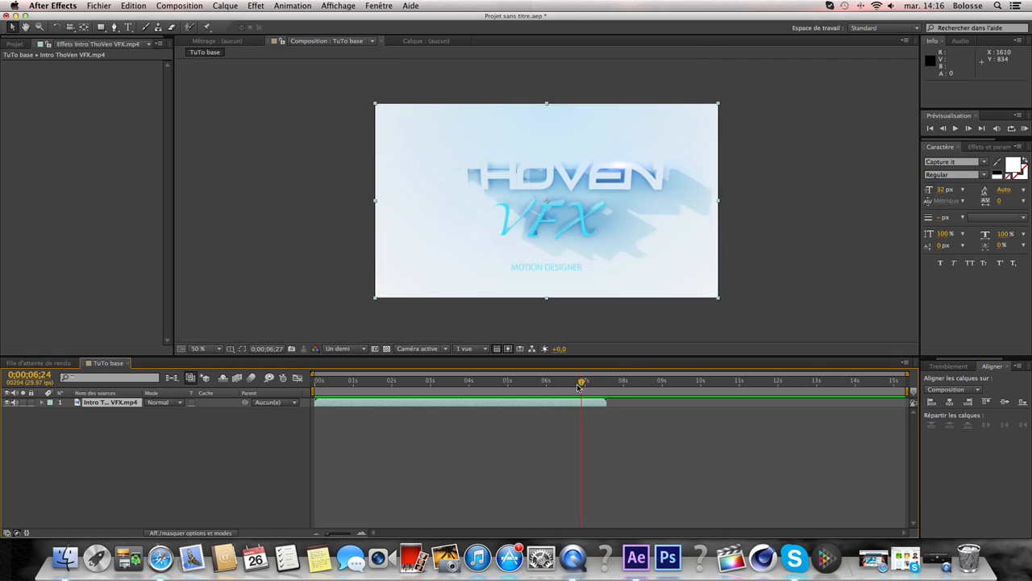
pyautogui.moveTo(578, 386)
pyautogui.mouseDown()
pyautogui.moveTo(540, 386)
pyautogui.moveTo(578, 384)
pyautogui.mouseUp()
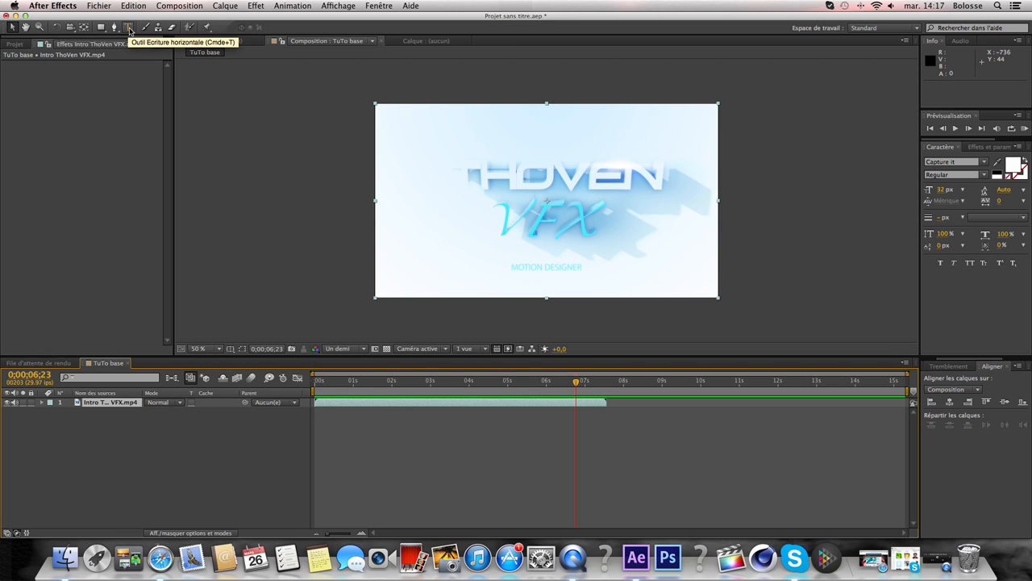
pyautogui.click(129, 29)
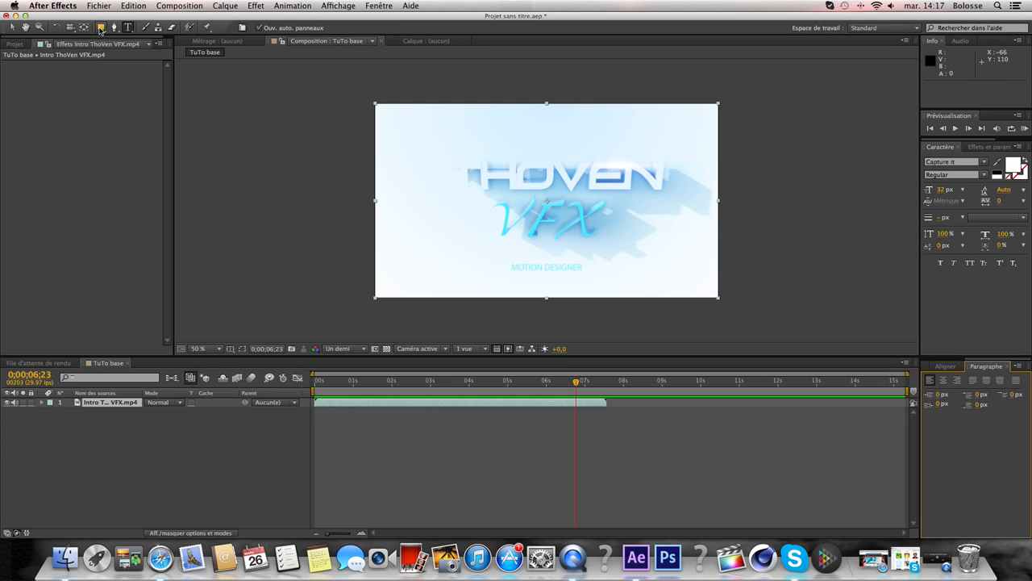
pyautogui.click(504, 138)
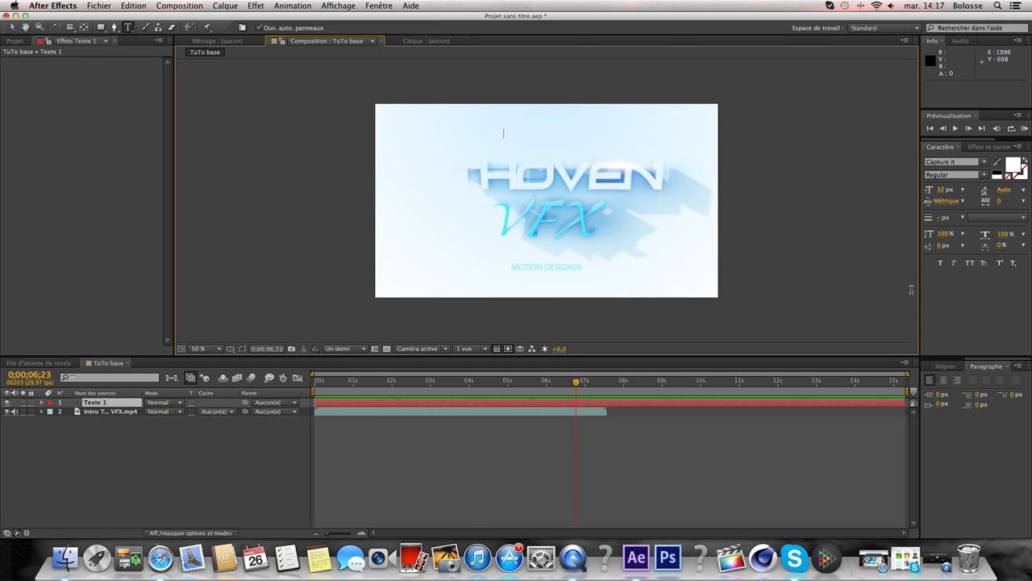
# Choose the Capture it font and enter "TuTo base after effects" in the empty text layer
pyautogui.click(985, 163)
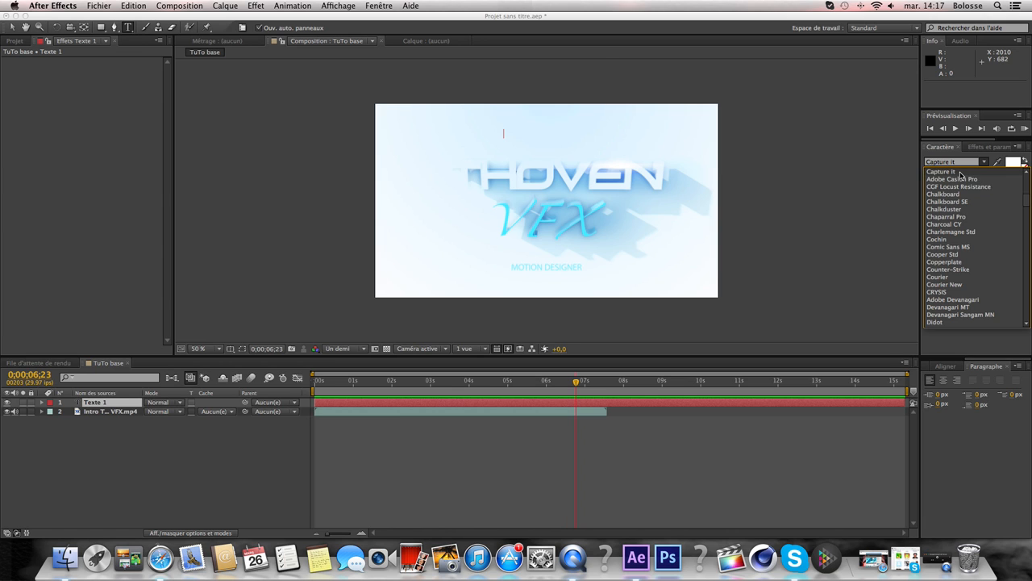
pyautogui.click(962, 172)
pyautogui.click(232, 443)
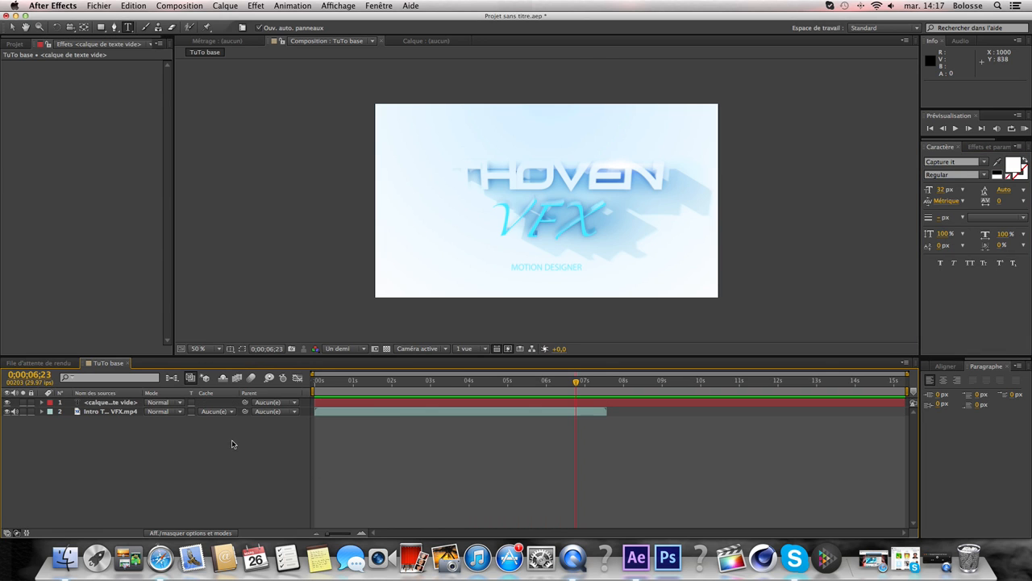
pyautogui.click(104, 404)
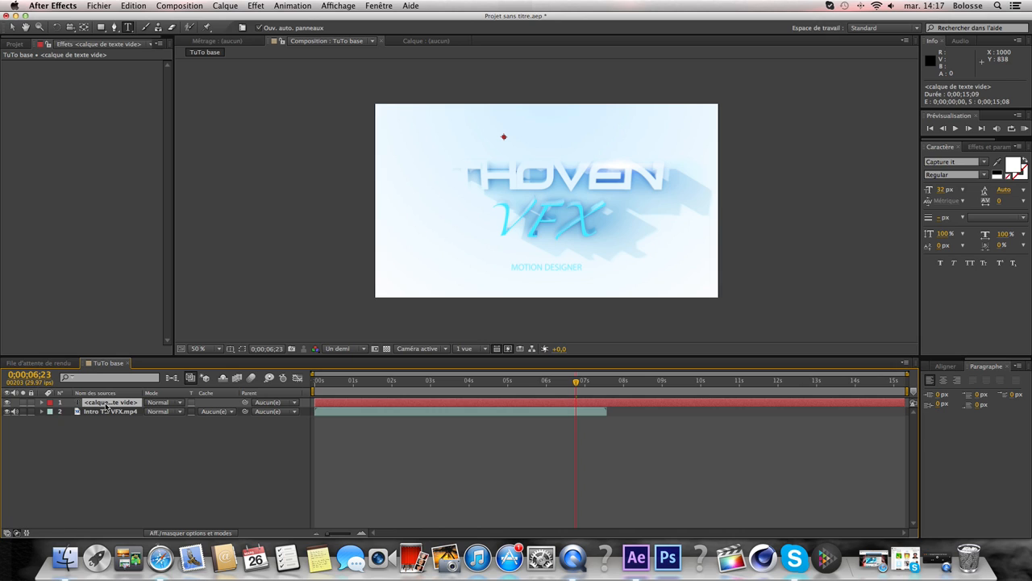
pyautogui.doubleClick(106, 405)
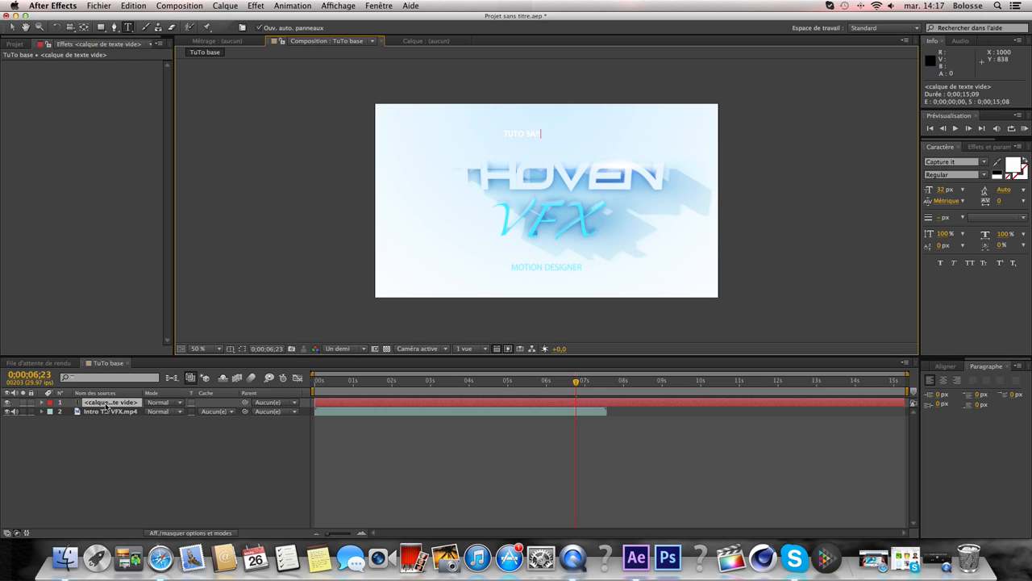
pyautogui.write('TUTO BASE AFTER EFFECTS')
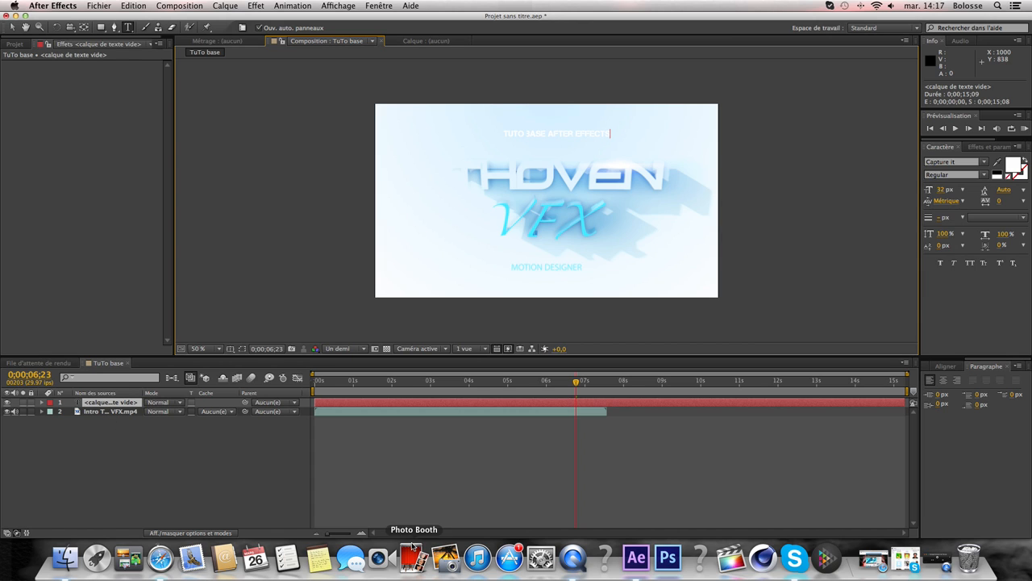
pyautogui.click(119, 402)
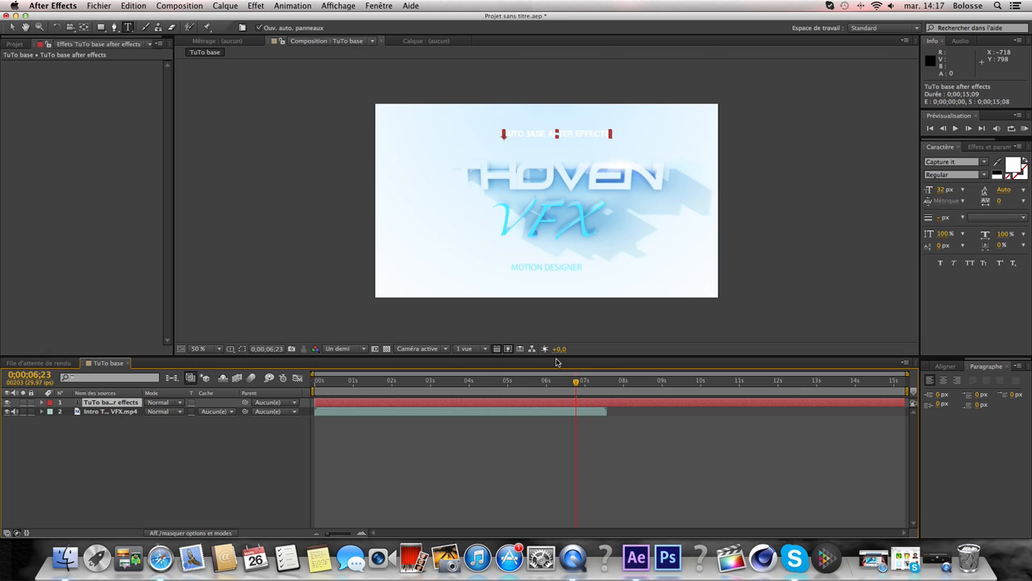
# Try the Adobe Caslon Pro font on the whole title and return it to Capture it
pyautogui.doubleClick(109, 403)
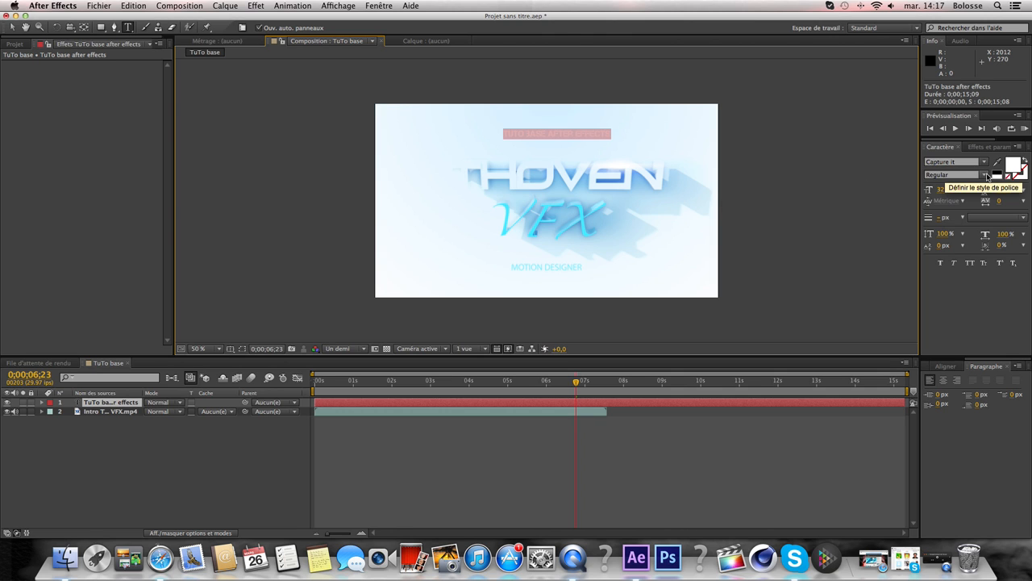
pyautogui.click(987, 176)
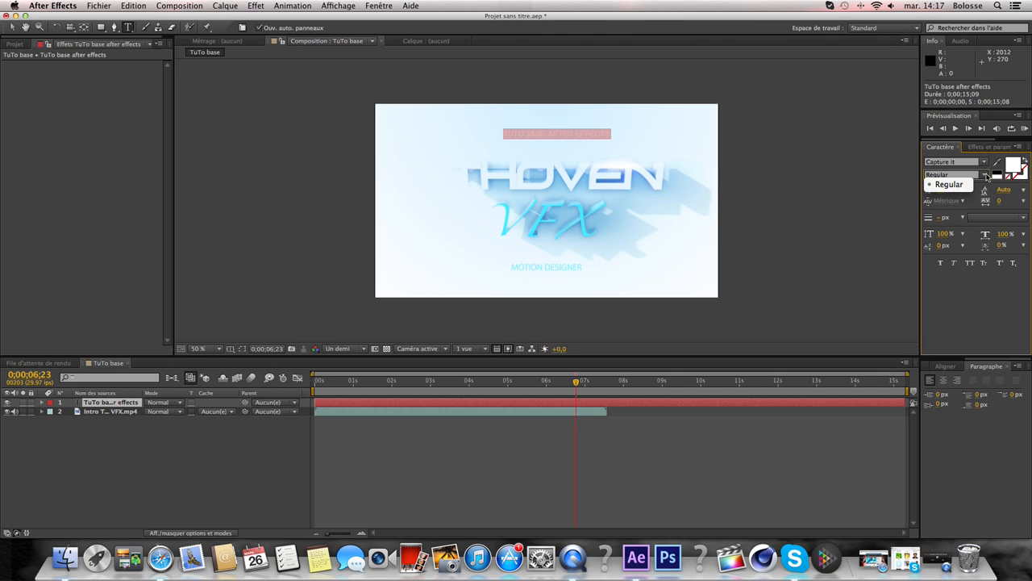
pyautogui.click(950, 185)
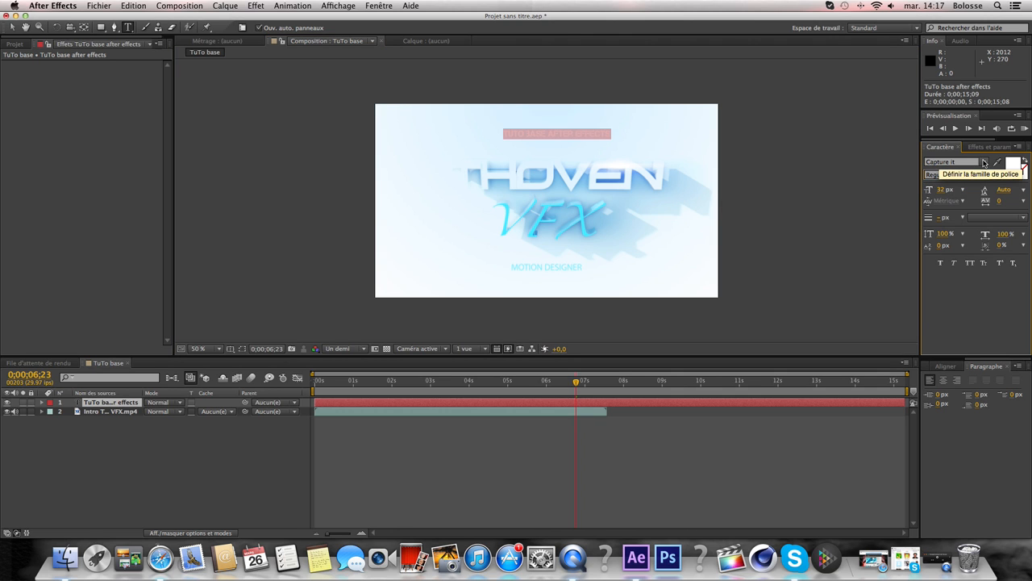
pyautogui.click(984, 163)
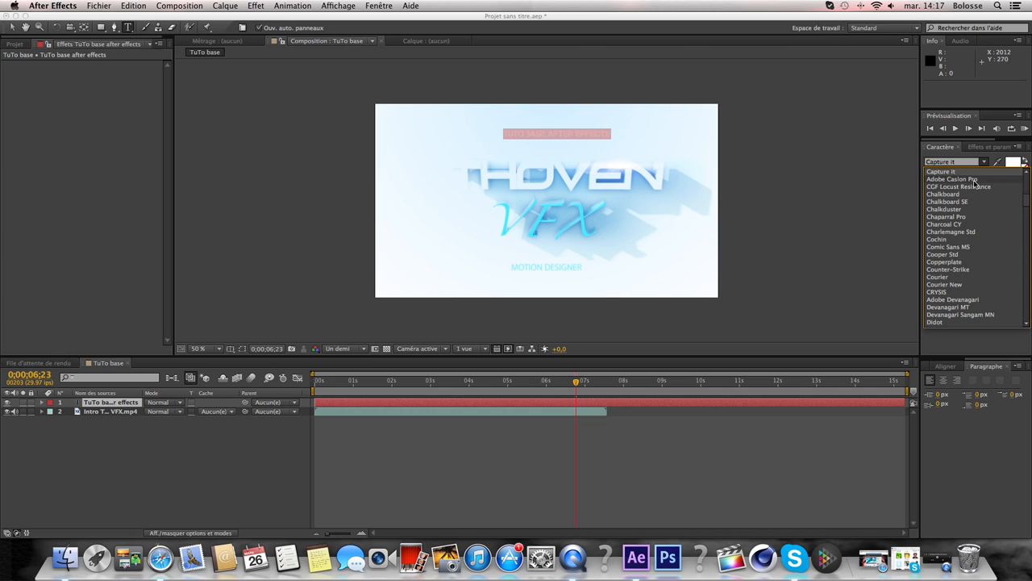
pyautogui.click(976, 178)
pyautogui.click(986, 165)
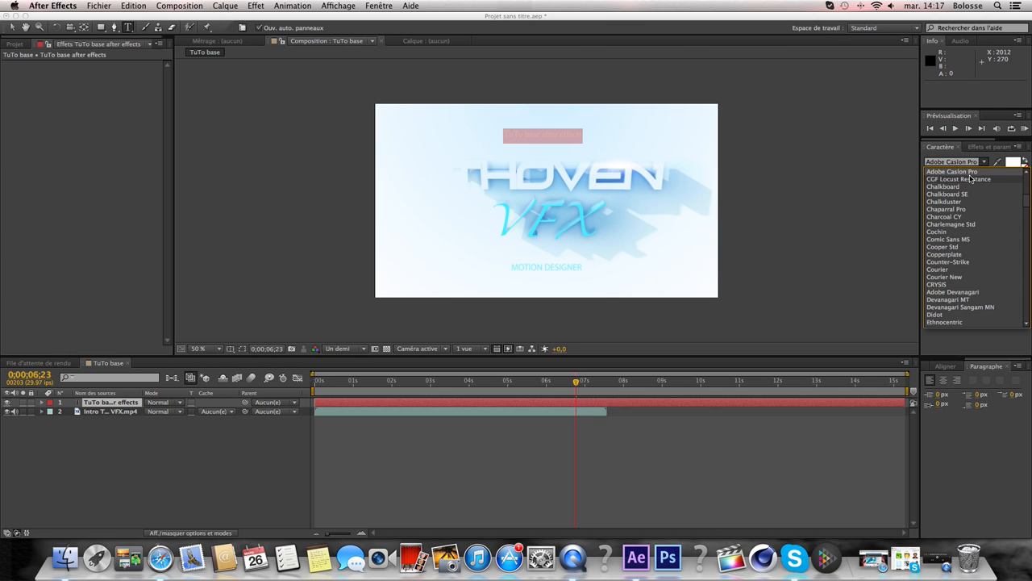
pyautogui.scroll(-1, 972, 179)
pyautogui.scroll(2, 972, 180)
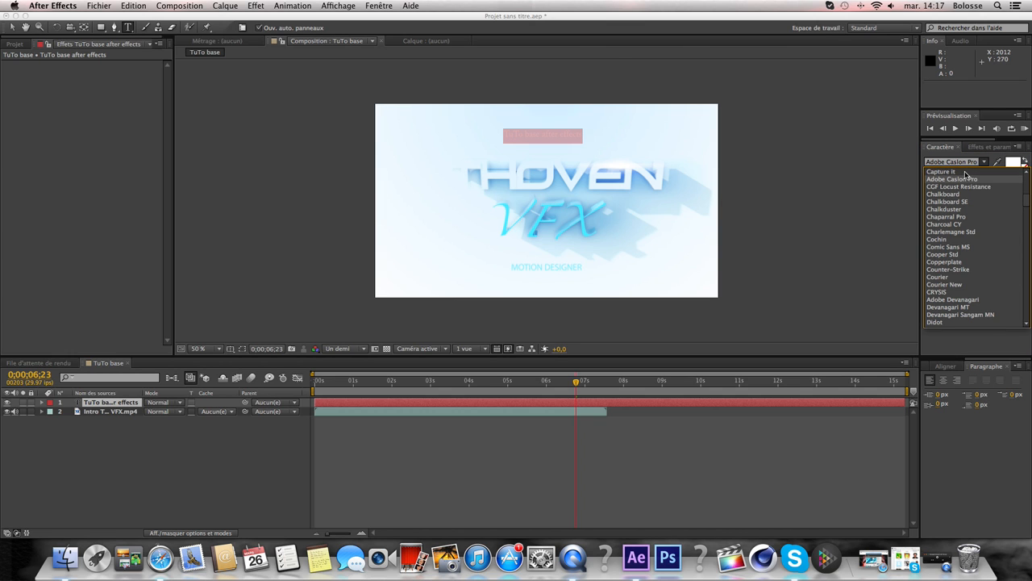
pyautogui.click(967, 172)
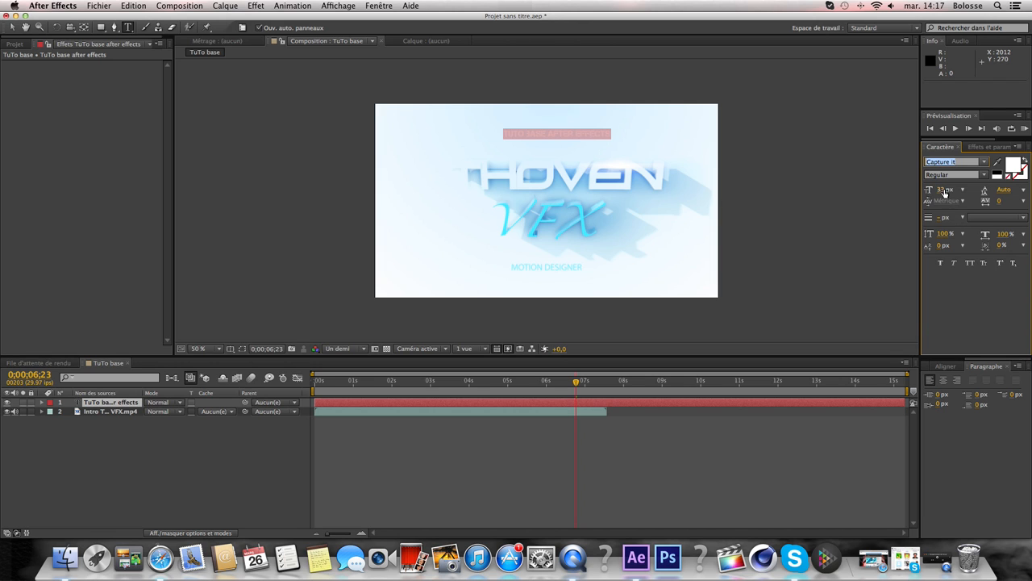
# Set the title's font size to 34 px, and test a tracking of 64 before setting it back to 0
pyautogui.moveTo(943, 189)
pyautogui.mouseDown()
pyautogui.moveTo(965, 189)
pyautogui.moveTo(945, 190)
pyautogui.mouseUp()
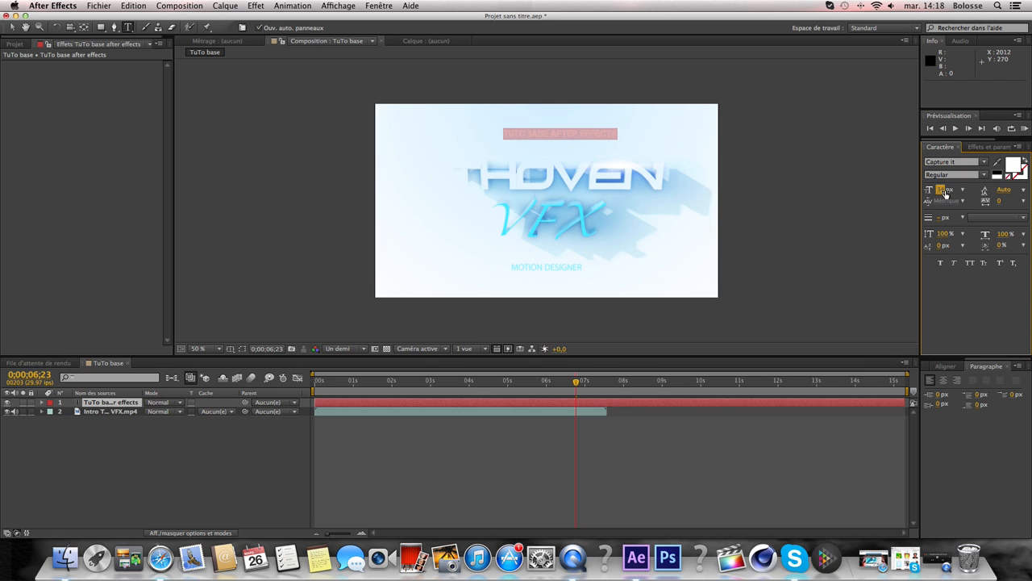
pyautogui.click(1000, 201)
pyautogui.write('64')
pyautogui.moveTo(1000, 201)
pyautogui.mouseDown()
pyautogui.moveTo(872, 205)
pyautogui.moveTo(1002, 204)
pyautogui.mouseUp()
pyautogui.click(1003, 202)
pyautogui.write('0')
pyautogui.press('Return')
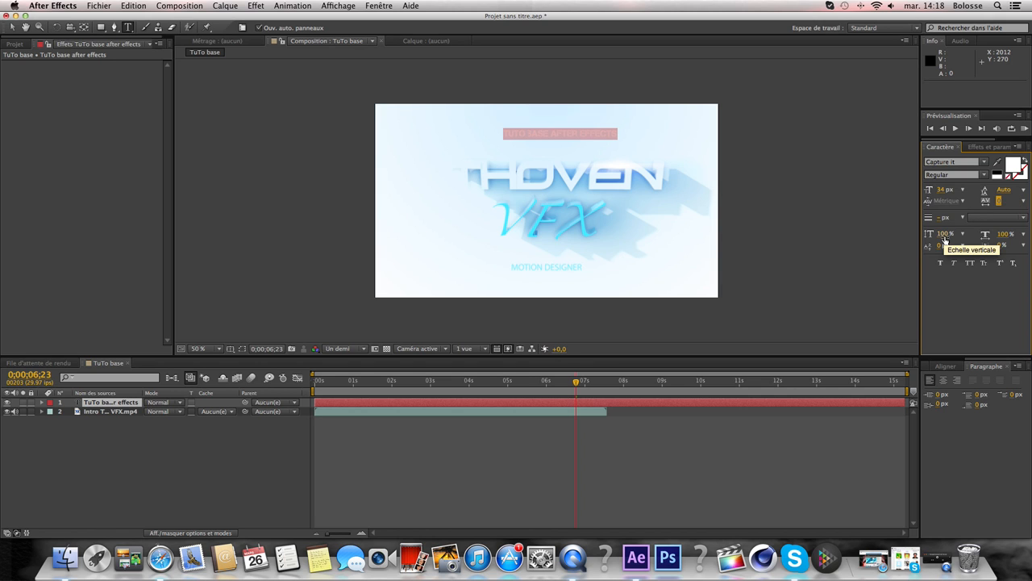
# Add a second line reading "Numero 1" below the title text
pyautogui.click(119, 406)
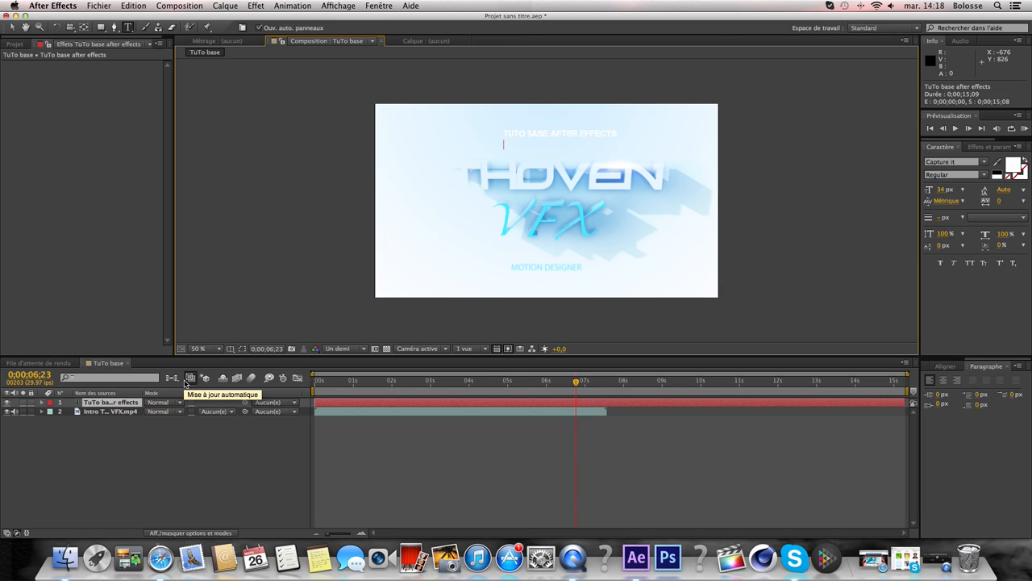
pyautogui.write('NUMERO 1')
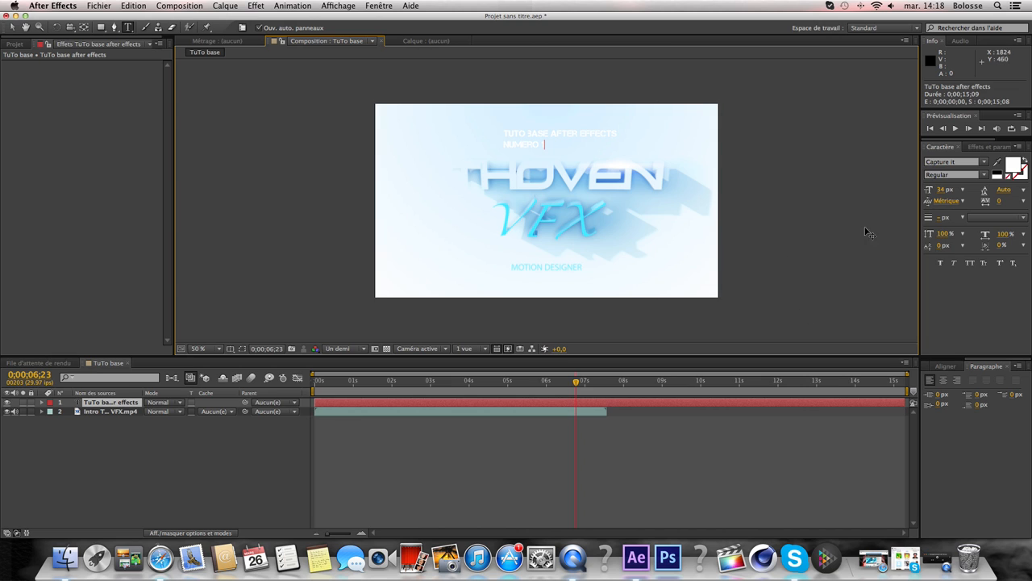
# Set the vertical scale of the whole two-line text to 93% and its baseline shift to 31 px
pyautogui.click(942, 233)
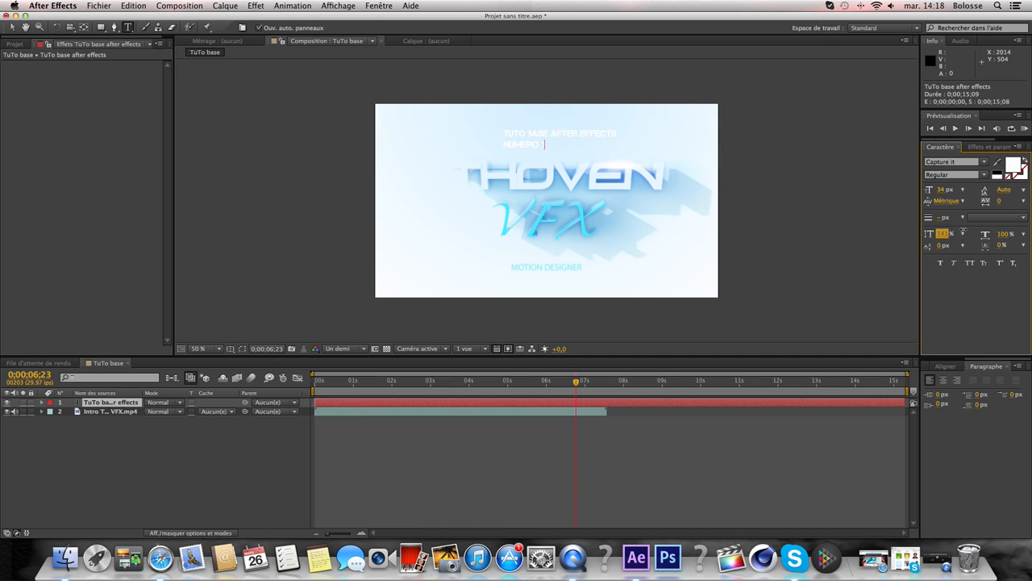
pyautogui.doubleClick(133, 402)
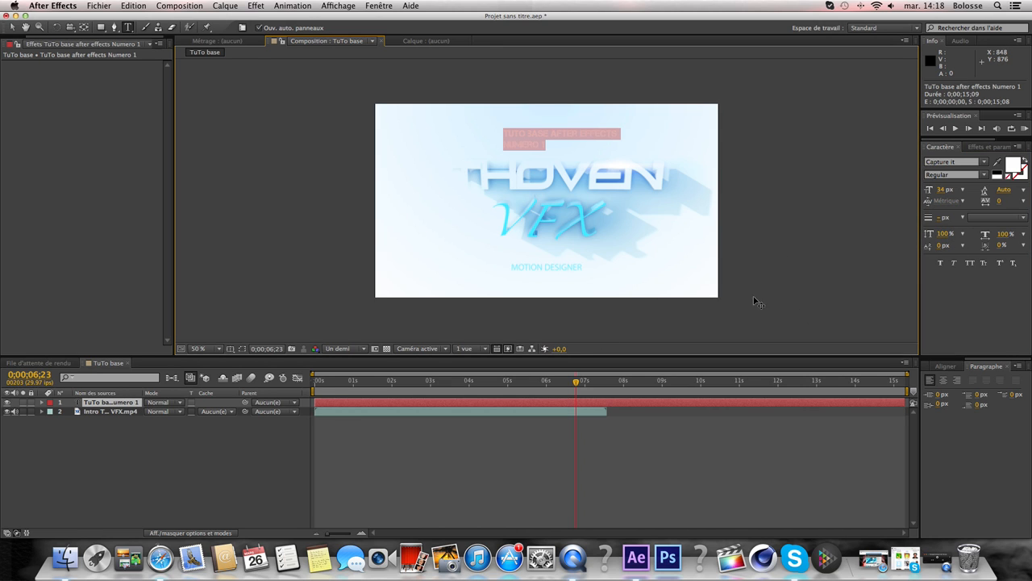
pyautogui.moveTo(940, 234)
pyautogui.mouseDown()
pyautogui.moveTo(996, 234)
pyautogui.moveTo(922, 235)
pyautogui.moveTo(942, 236)
pyautogui.mouseUp()
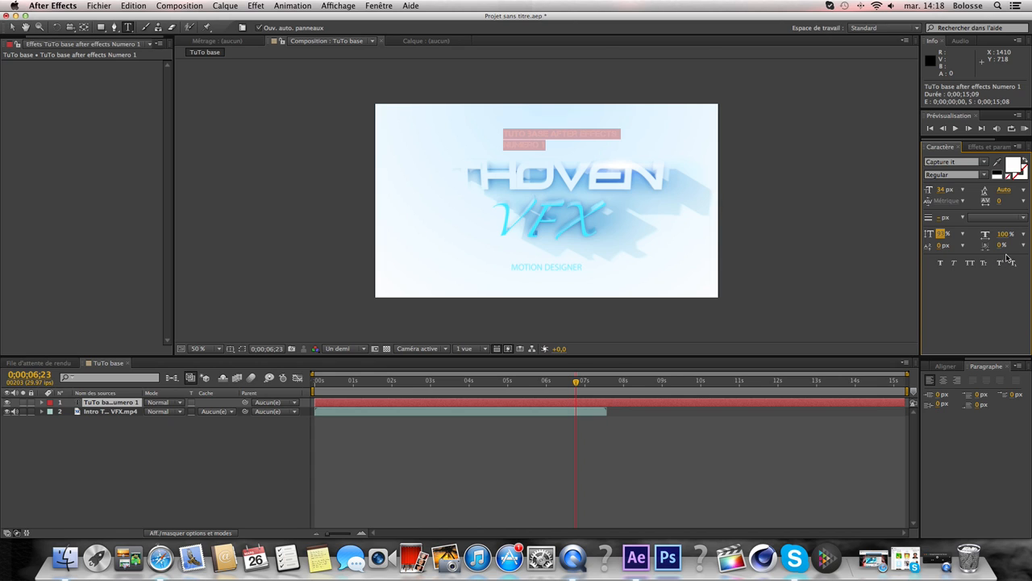
pyautogui.click(941, 245)
pyautogui.moveTo(940, 245); pyautogui.dragTo(960, 246)
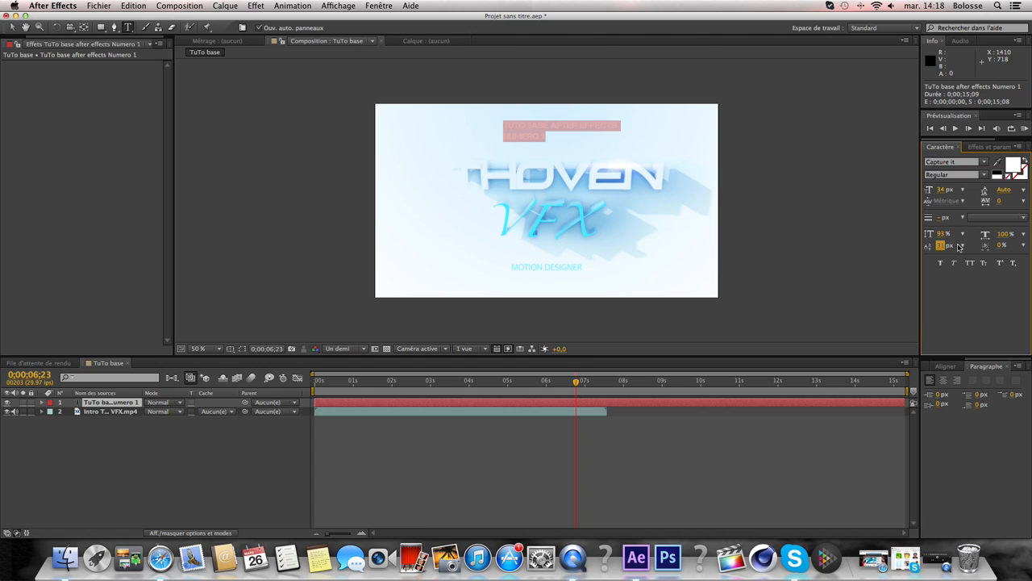
# Set the leading between the two text lines to 49 px
pyautogui.click(1026, 191)
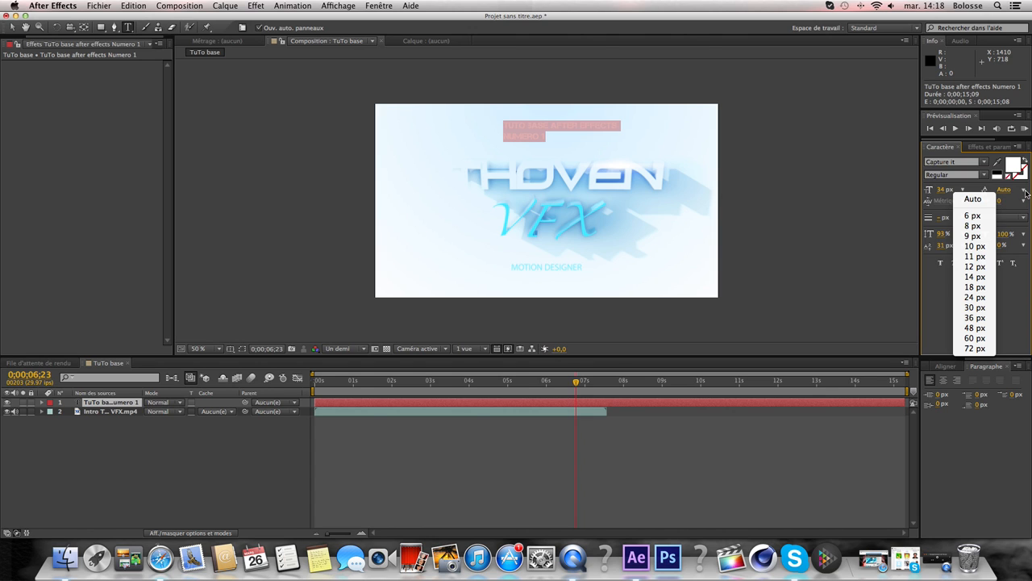
pyautogui.click(982, 199)
pyautogui.moveTo(1003, 190)
pyautogui.mouseDown()
pyautogui.moveTo(1026, 190)
pyautogui.moveTo(1010, 186)
pyautogui.mouseUp()
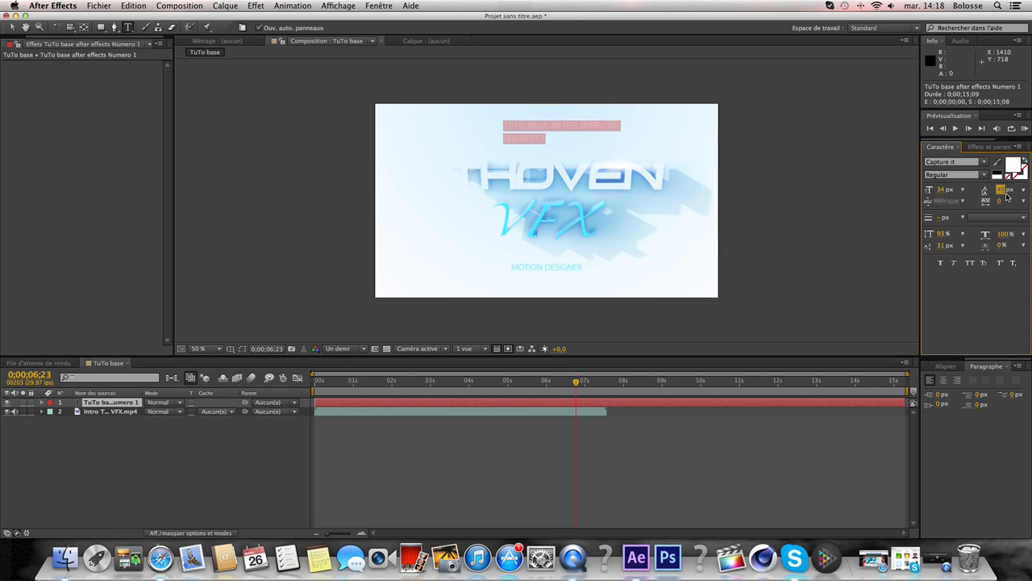
# Set the text's vertical scale to 97%, horizontal scale to 105%, baseline shift to 30 px and tsume to 89%
pyautogui.moveTo(941, 234); pyautogui.dragTo(924, 235)
pyautogui.moveTo(1003, 234)
pyautogui.mouseDown()
pyautogui.moveTo(1025, 233)
pyautogui.moveTo(1009, 234)
pyautogui.mouseUp()
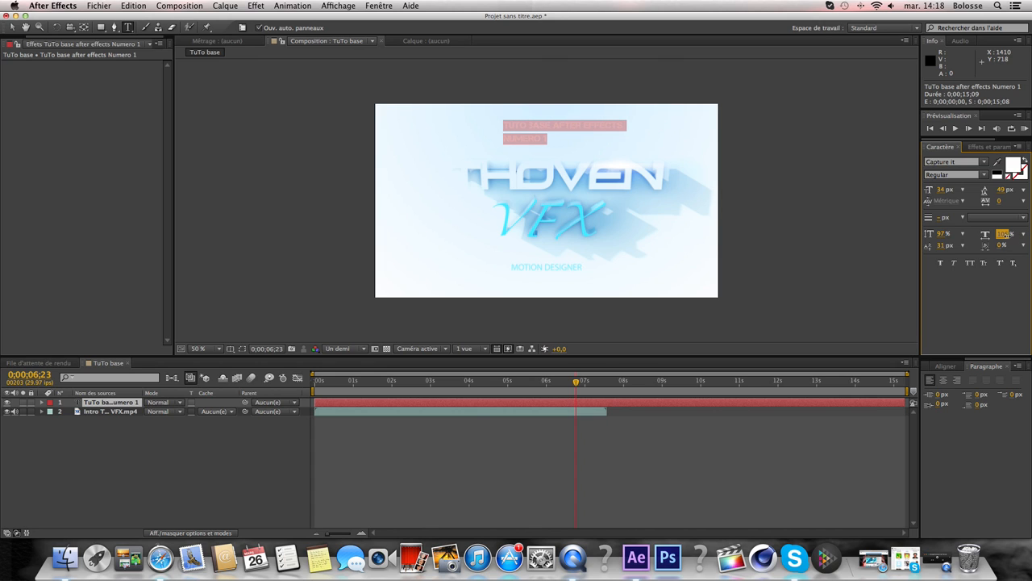
pyautogui.moveTo(944, 247); pyautogui.dragTo(1012, 246)
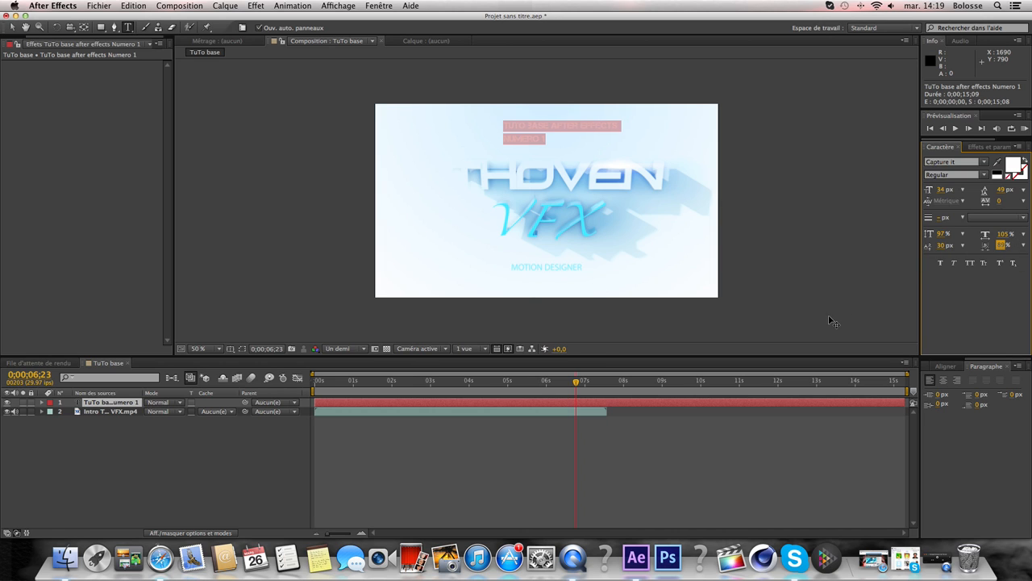
# Try Faux Bold and Superscript on the selected text, turning each style off again
pyautogui.click(942, 263)
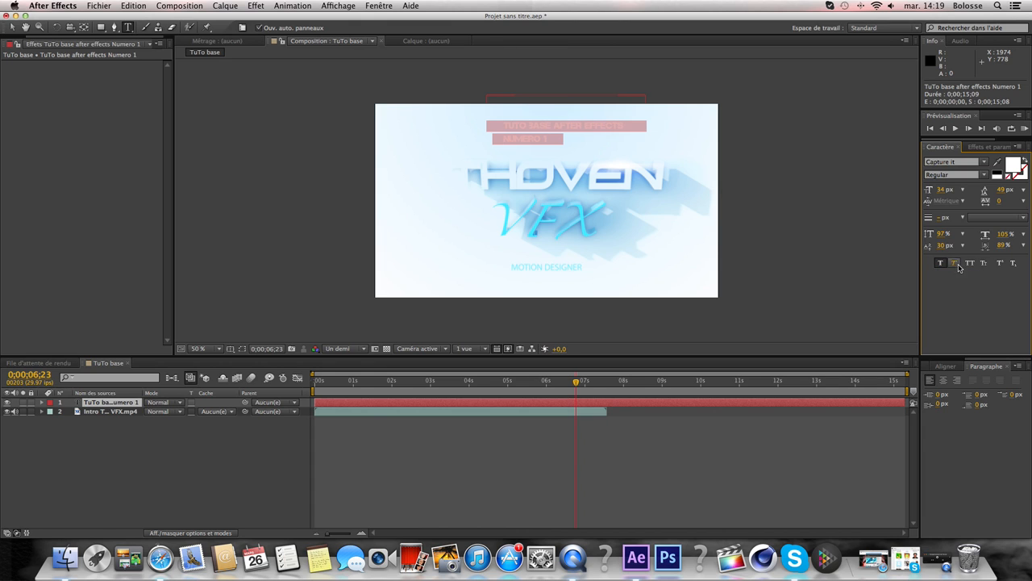
pyautogui.click(941, 263)
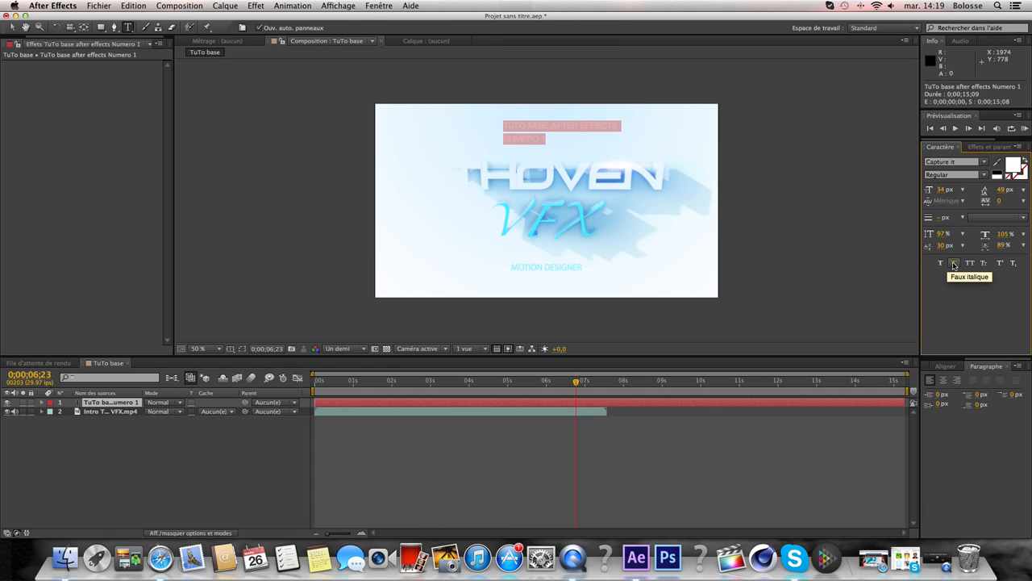
pyautogui.click(1001, 264)
pyautogui.click(1001, 263)
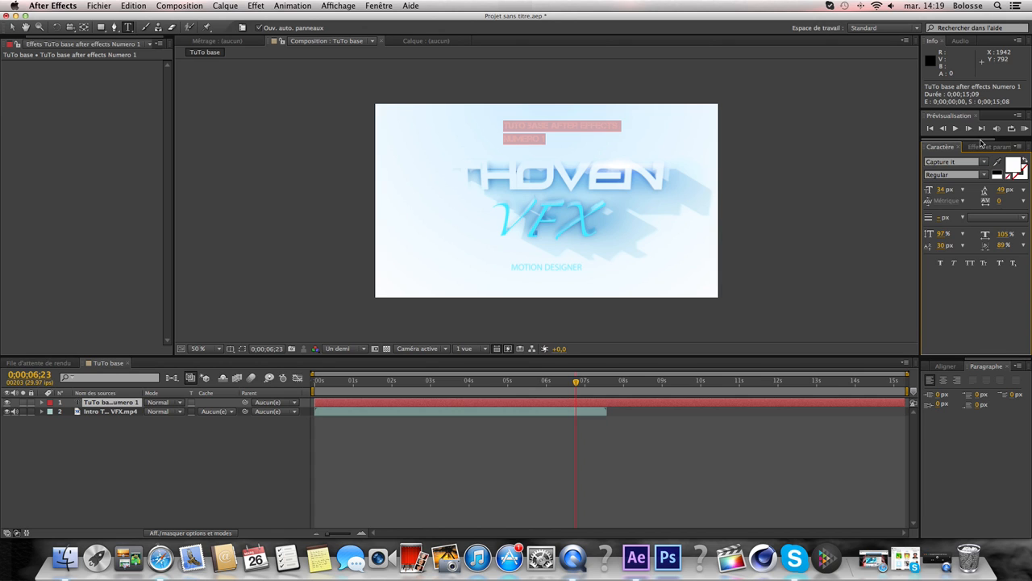
# Search the effects for "balance des" and apply Balance des couleurs (TLS) to the text layer
pyautogui.moveTo(981, 140)
pyautogui.mouseDown()
pyautogui.moveTo(1006, 140)
pyautogui.moveTo(916, 143)
pyautogui.moveTo(1014, 146)
pyautogui.moveTo(969, 148)
pyautogui.mouseUp()
pyautogui.click(978, 147)
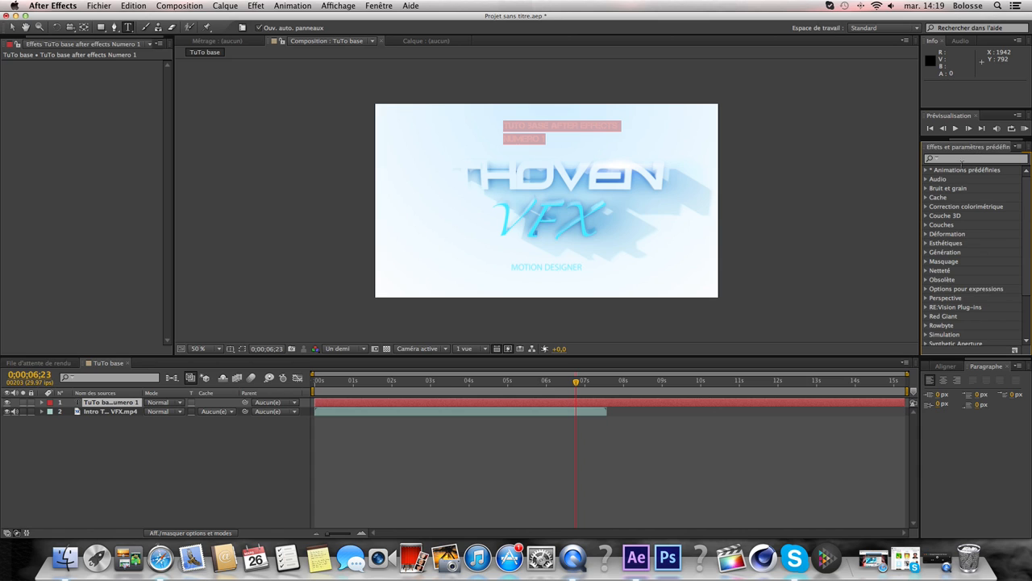
pyautogui.click(962, 163)
pyautogui.write('balance des')
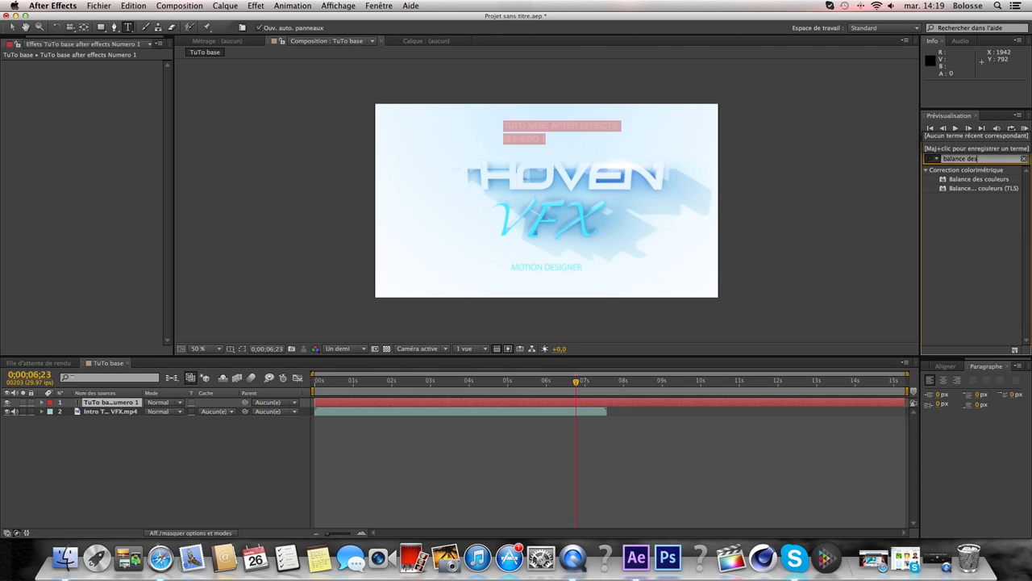
pyautogui.doubleClick(983, 189)
pyautogui.press('v')
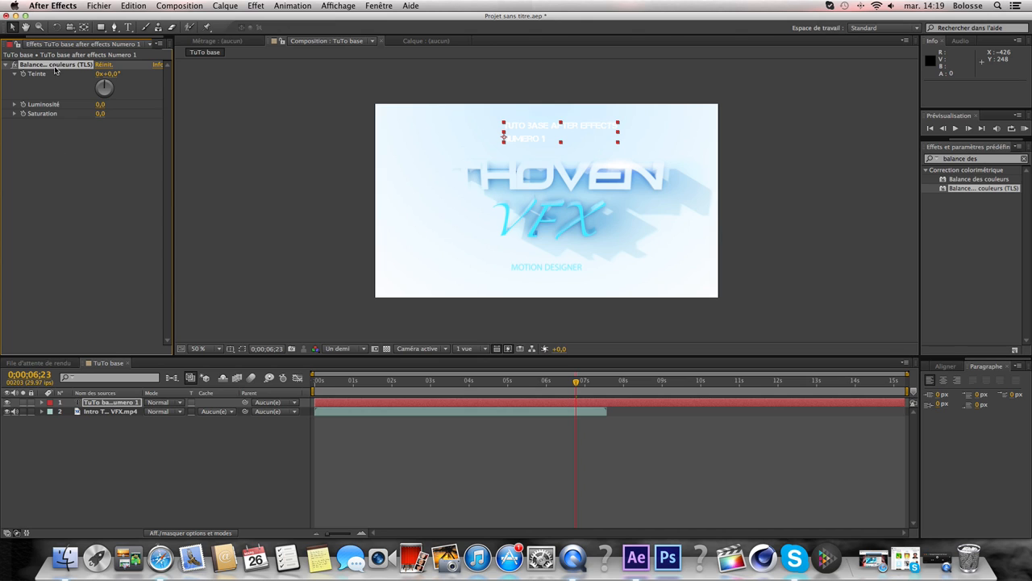
# Remove the Balance des couleurs (TLS) effect from the text layer, clear the effects search and bring back the character settings
pyautogui.moveTo(100, 91); pyautogui.dragTo(150, 110)
pyautogui.press('Delete')
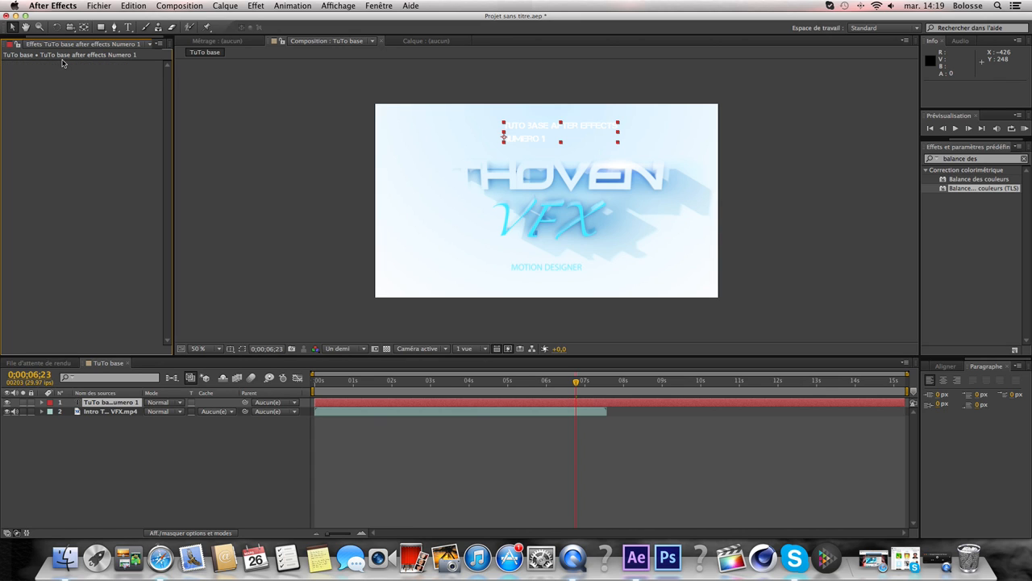
pyautogui.click(1025, 159)
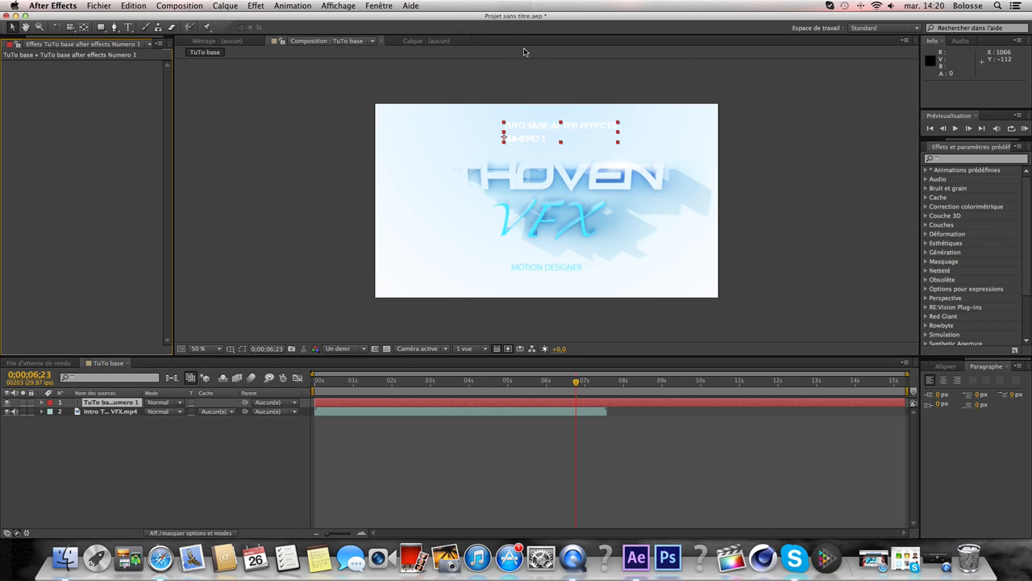
pyautogui.click(256, 6)
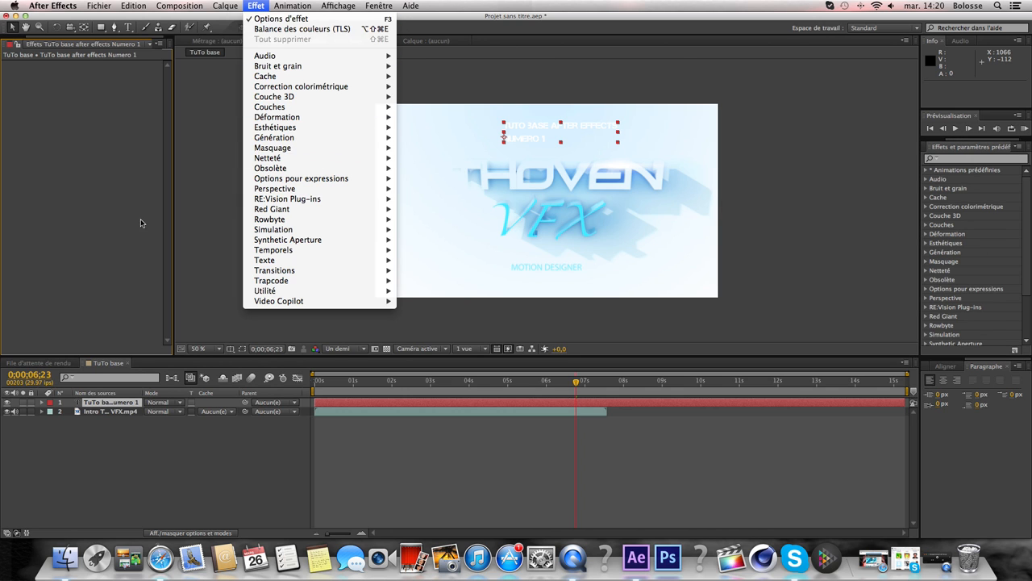
pyautogui.press('Escape')
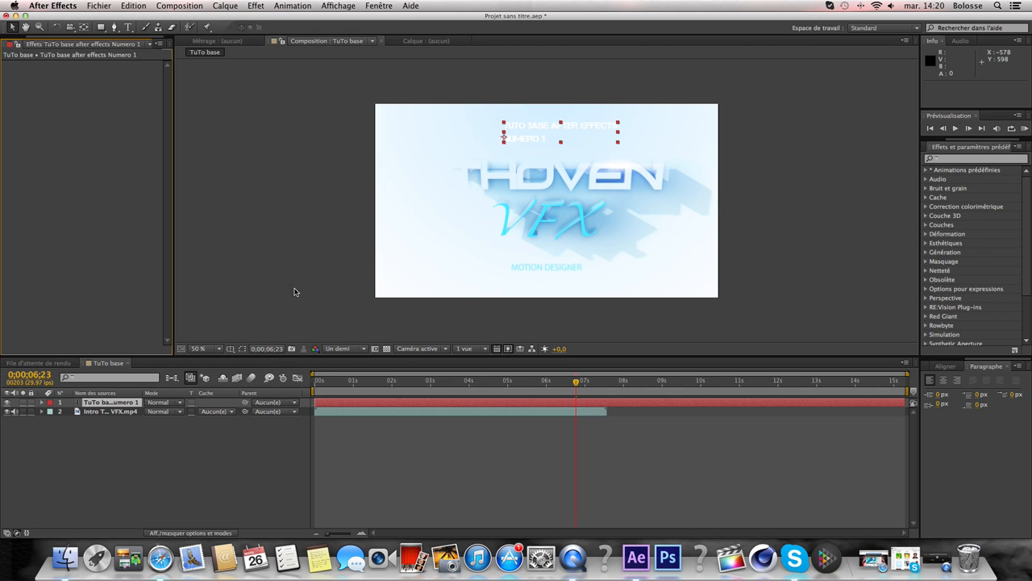
pyautogui.moveTo(955, 140); pyautogui.dragTo(926, 140)
pyautogui.click(941, 149)
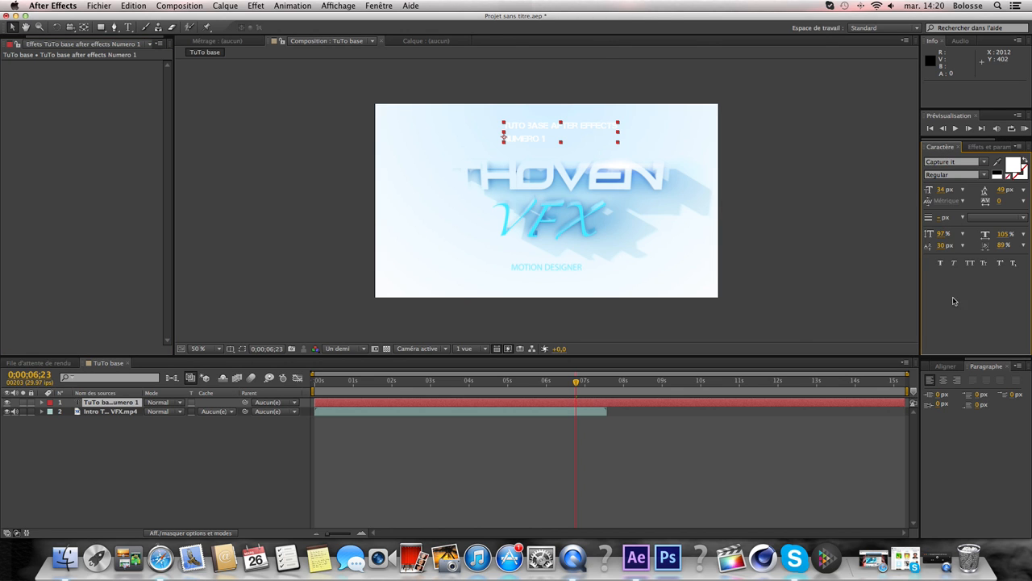
# Trim the end of the text layer to 0;00;07;16 so it matches the end of the intro clip
pyautogui.click(104, 403)
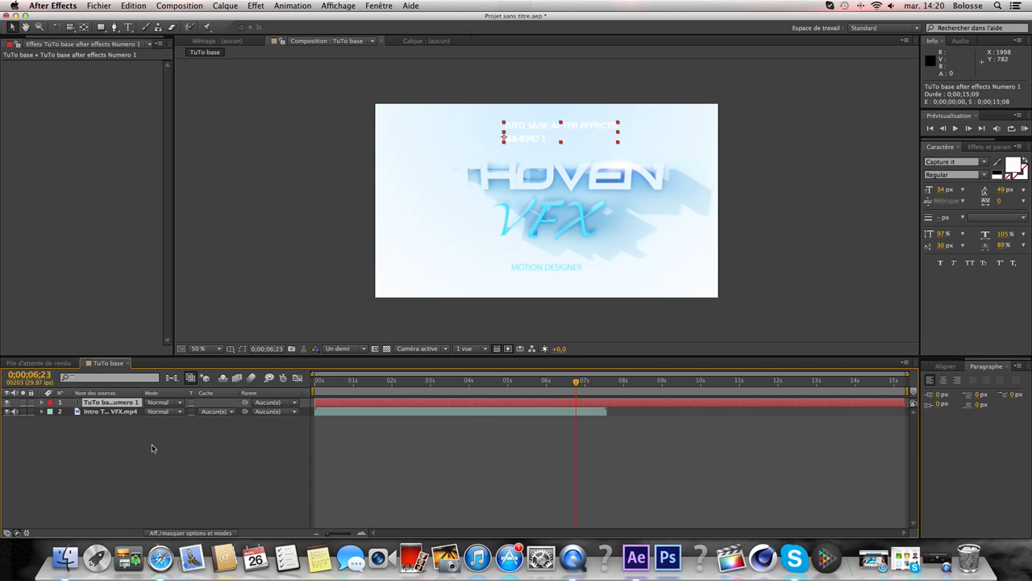
pyautogui.click(606, 386)
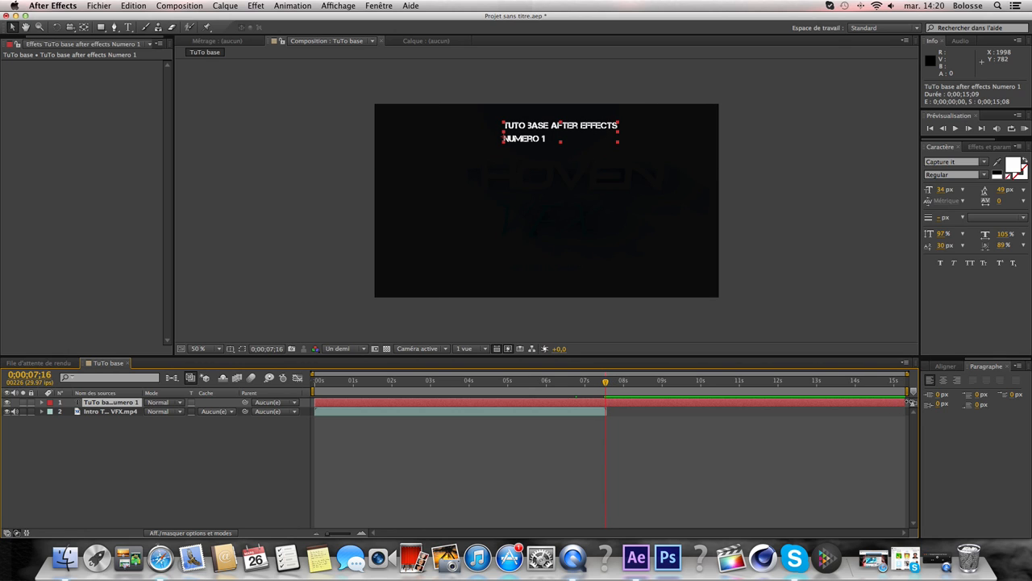
pyautogui.moveTo(905, 401); pyautogui.dragTo(614, 407)
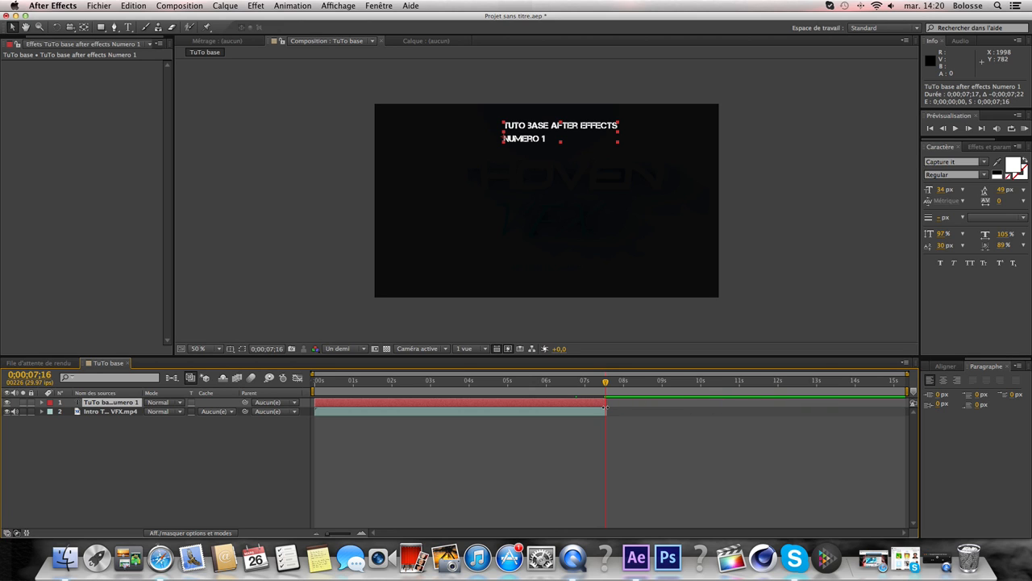
pyautogui.moveTo(336, 531); pyautogui.dragTo(345, 535)
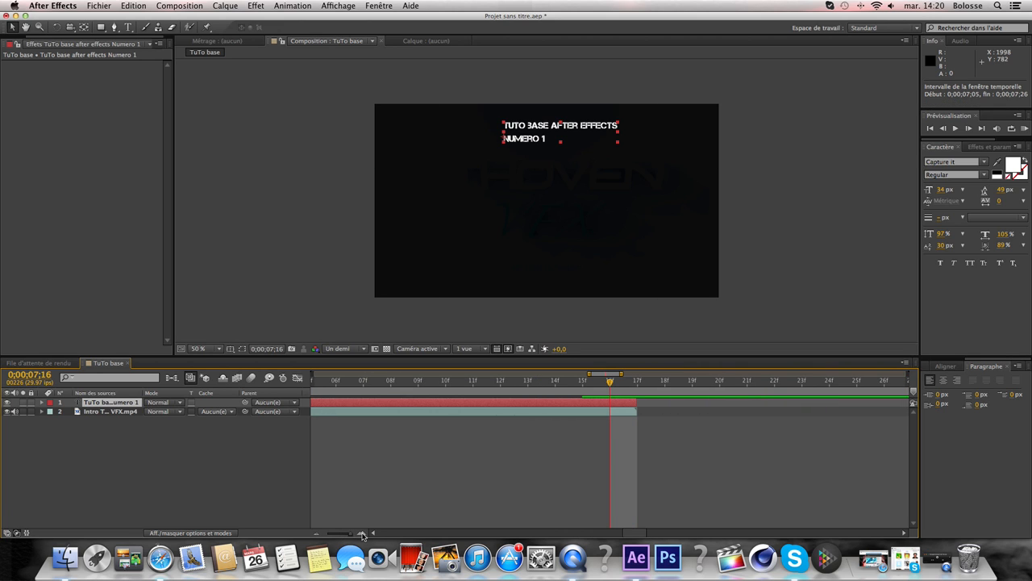
pyautogui.click(637, 385)
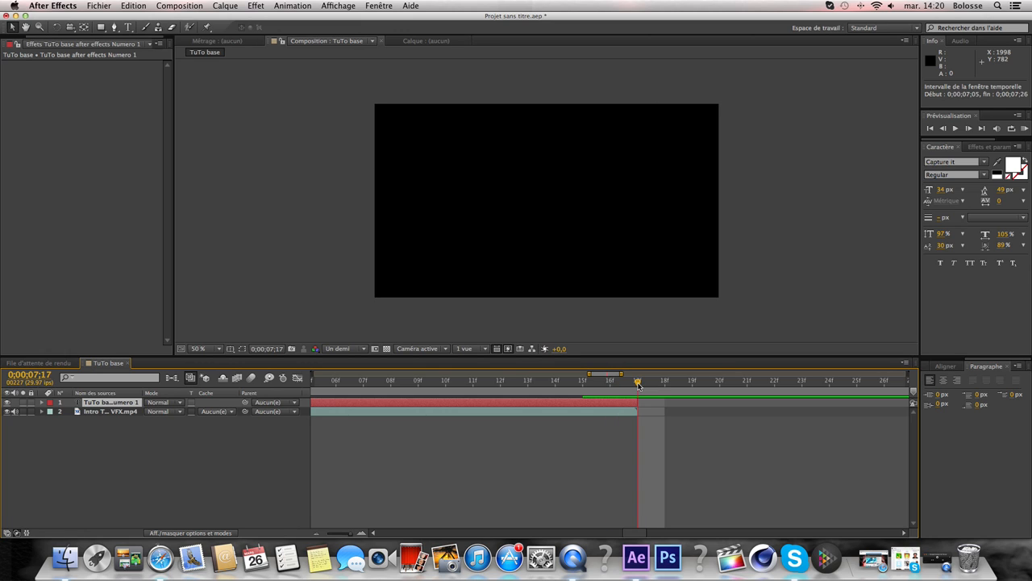
# Try extending the text layer past the intro clip to 0;00;07;23, restoring its end to the clip's last frame
pyautogui.click(718, 382)
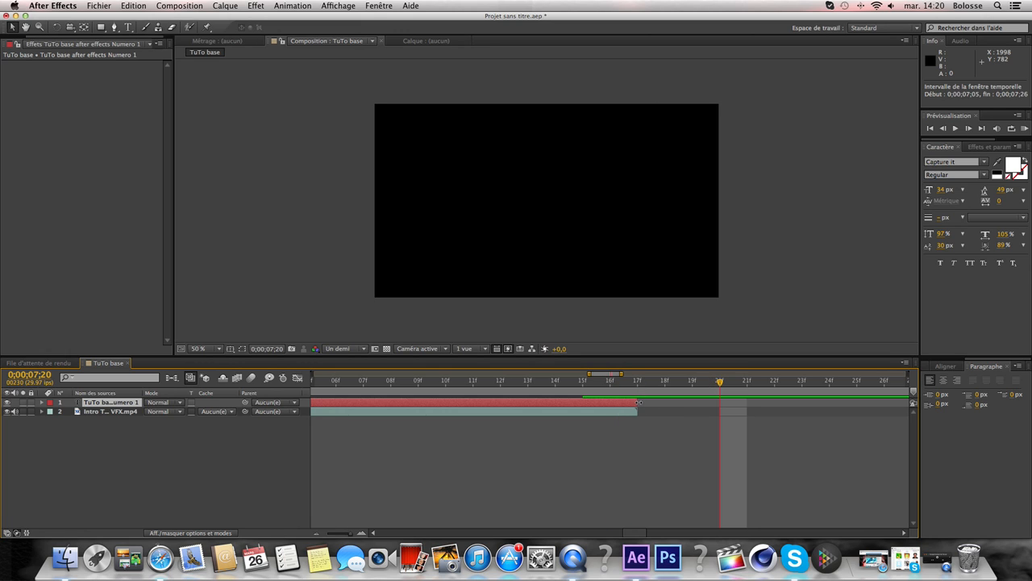
pyautogui.moveTo(637, 401); pyautogui.dragTo(831, 402)
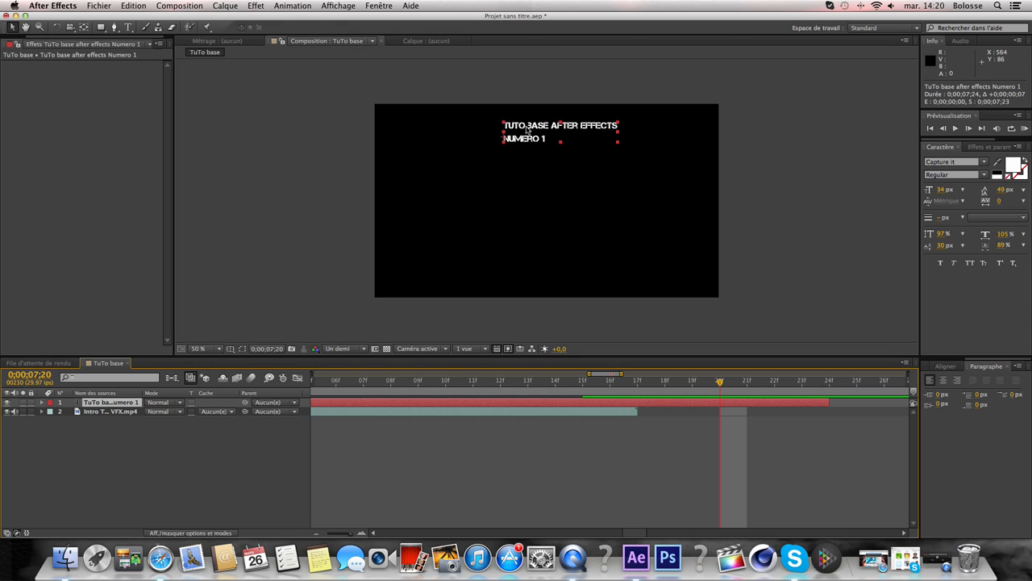
pyautogui.moveTo(829, 402); pyautogui.dragTo(637, 403)
# Go to 0;00;06;05 and review the text layer's blending modes, keeping Normal
pyautogui.moveTo(720, 381); pyautogui.dragTo(202, 419)
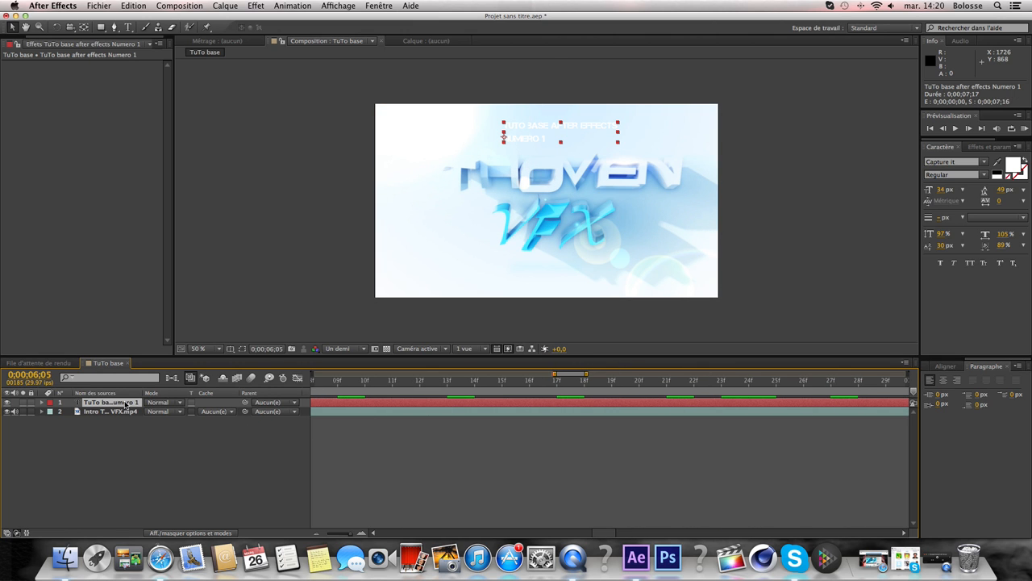
pyautogui.click(175, 405)
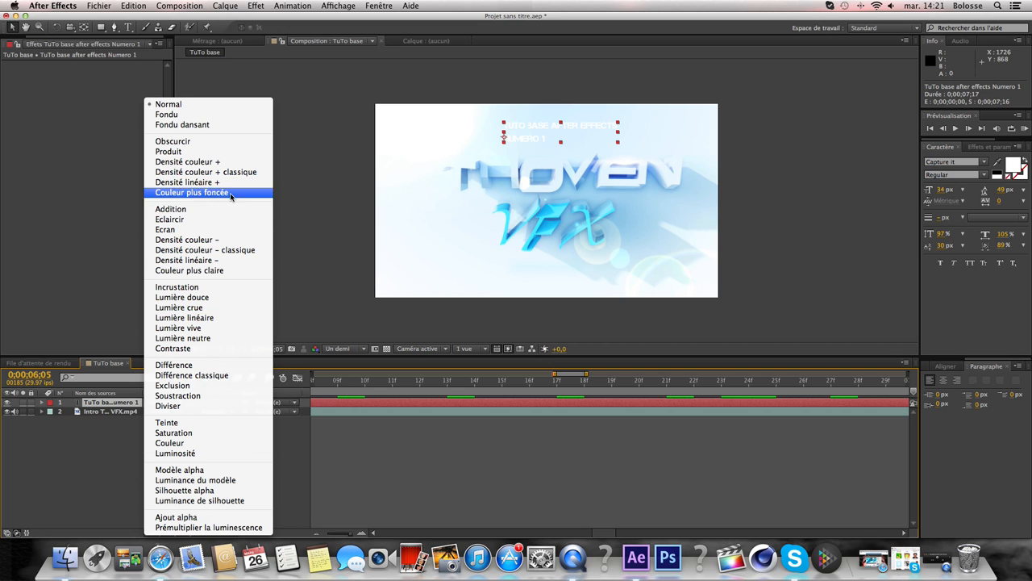
pyautogui.click(222, 107)
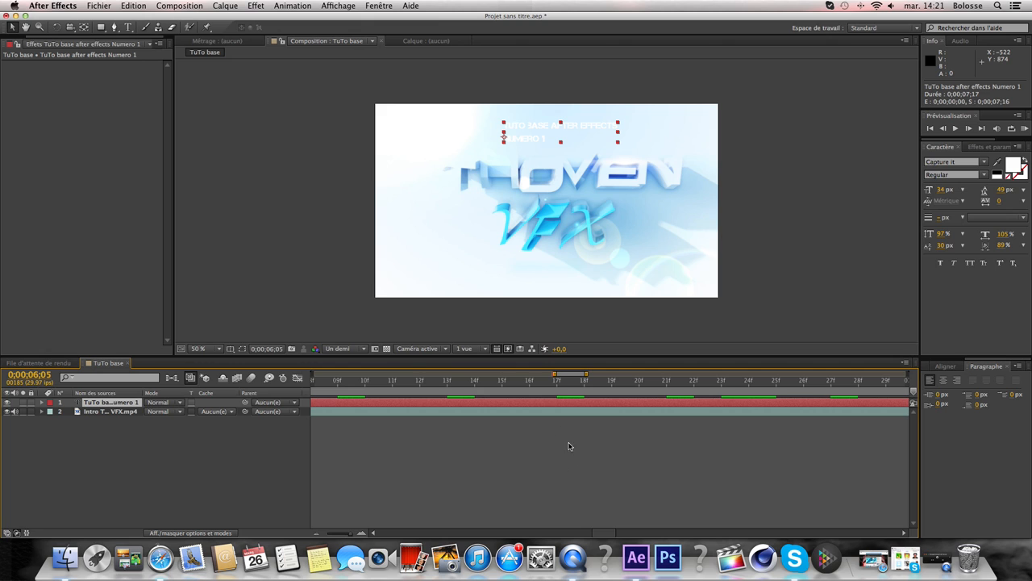
# Delete the text layer, leaving only the intro clip in the full timeline view
pyautogui.click(347, 535)
pyautogui.moveTo(346, 538); pyautogui.dragTo(312, 537)
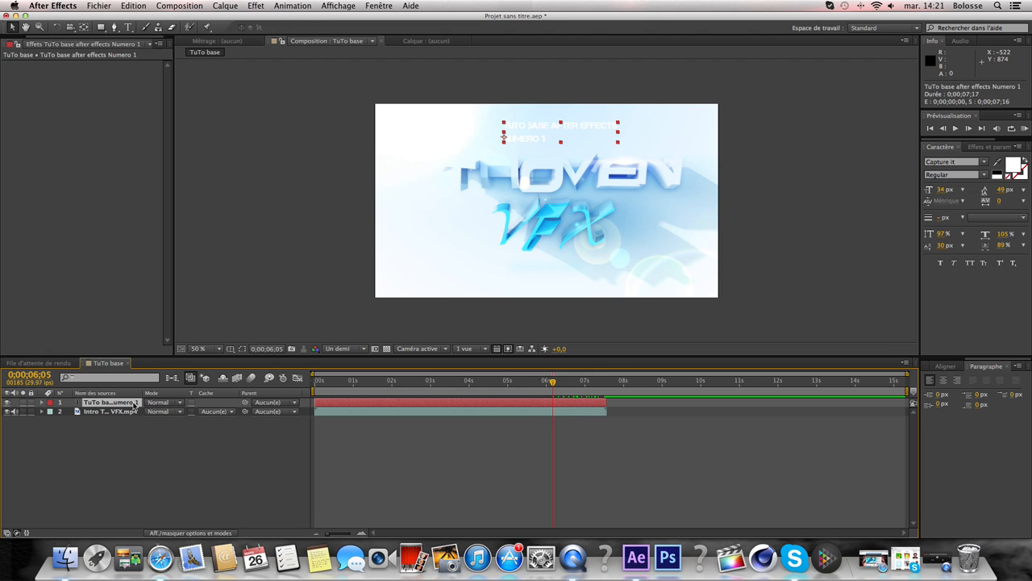
pyautogui.press('Delete')
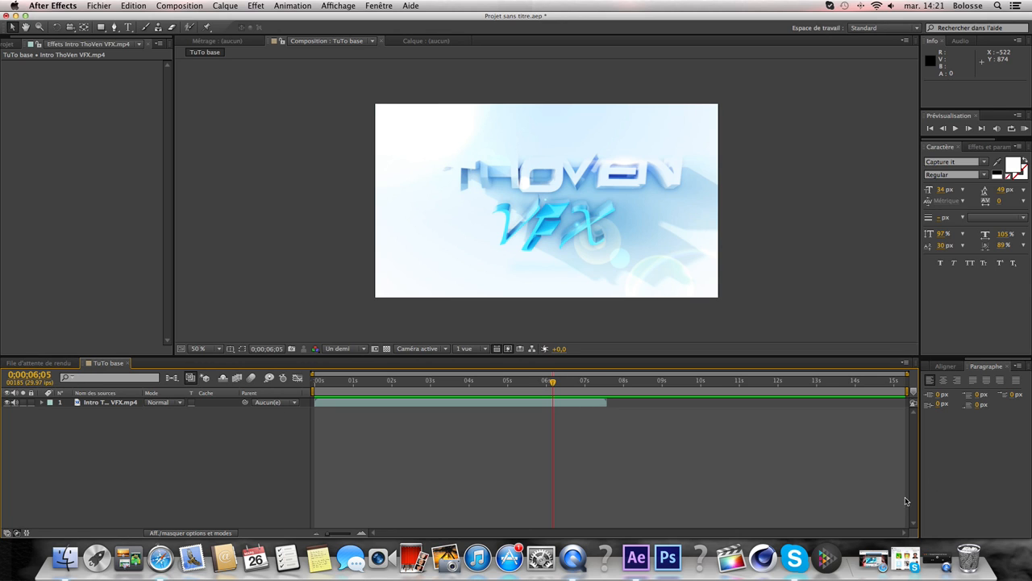
# Add a composition marker at 0;00;06;05 and set its comment to "Texte plein"
pyautogui.moveTo(914, 392); pyautogui.dragTo(871, 392)
pyautogui.moveTo(844, 428); pyautogui.dragTo(554, 439)
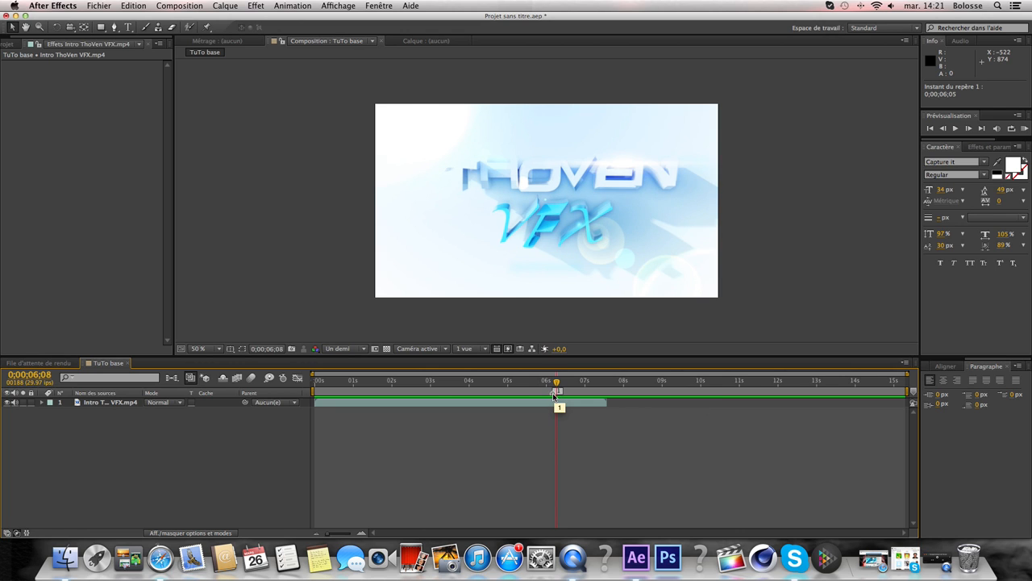
pyautogui.doubleClick(554, 393)
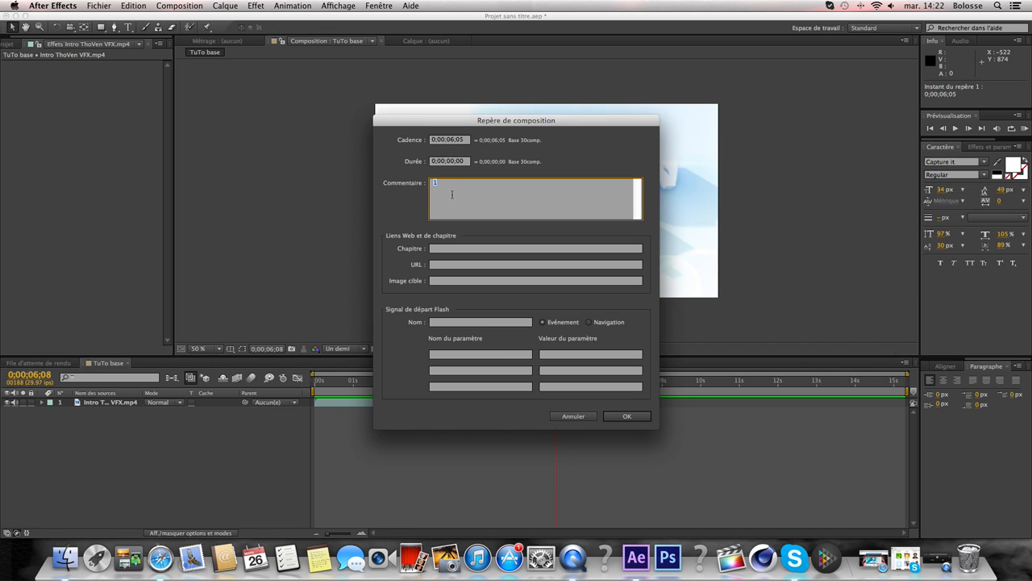
pyautogui.write('Texte plein')
pyautogui.click(626, 416)
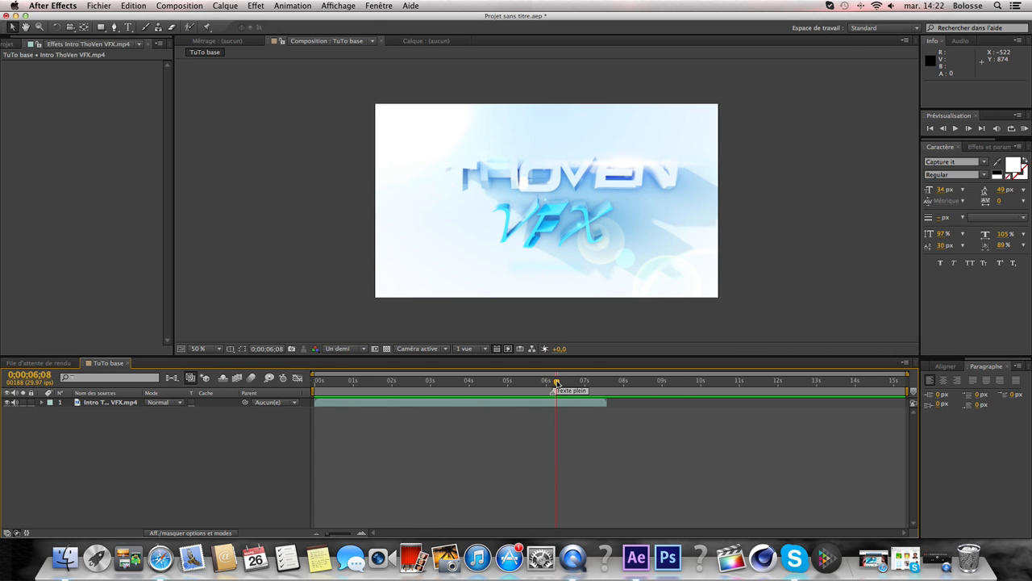
# Replace the comment of the composition marker with "Triple feed"
pyautogui.moveTo(556, 381)
pyautogui.mouseDown()
pyautogui.moveTo(468, 385)
pyautogui.moveTo(552, 392)
pyautogui.mouseUp()
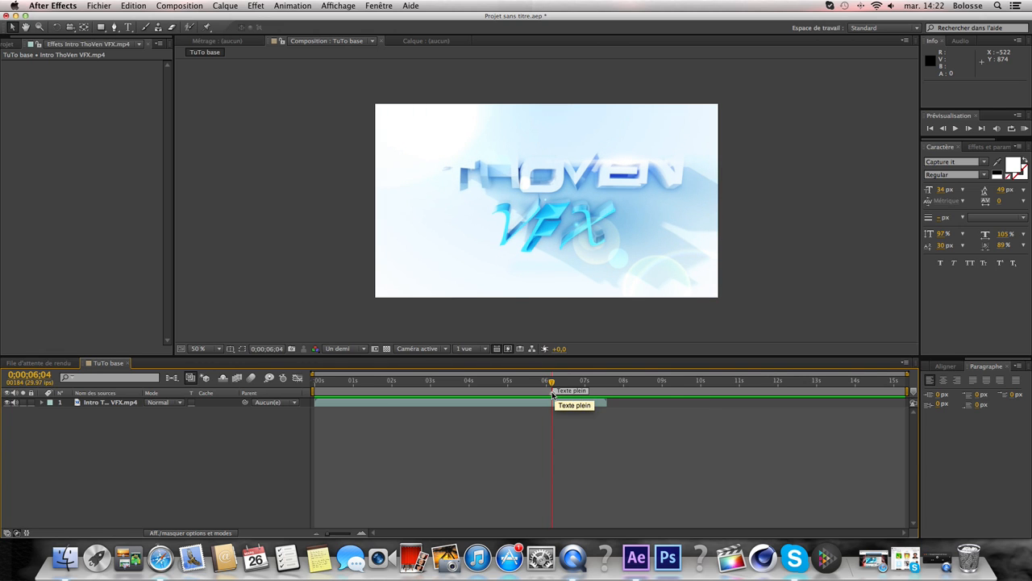
pyautogui.doubleClick(558, 394)
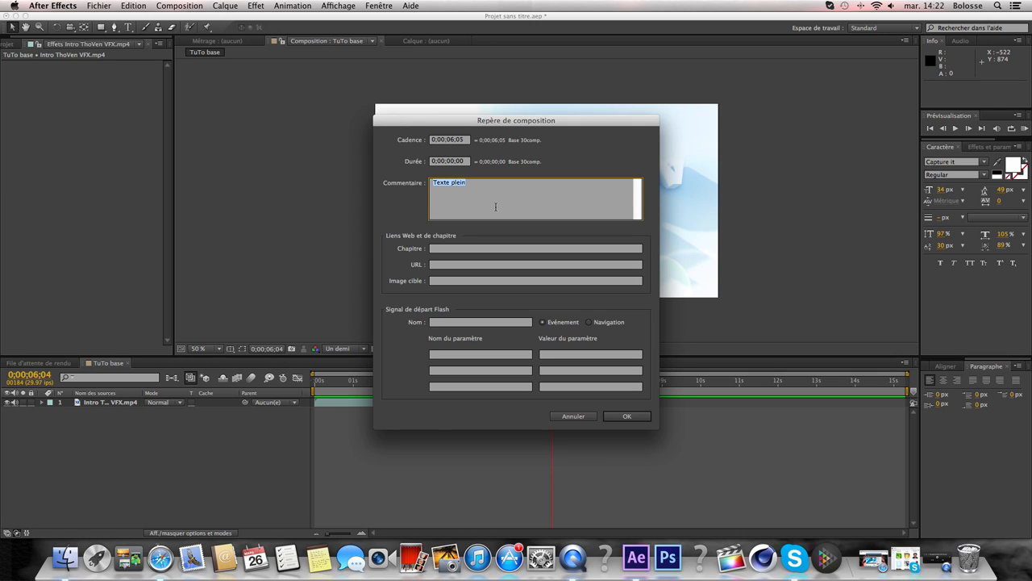
pyautogui.write('Triple feed')
pyautogui.click(625, 416)
# Play the composition from the marker and return the playhead to 0;00;06;06
pyautogui.moveTo(553, 387); pyautogui.dragTo(552, 389)
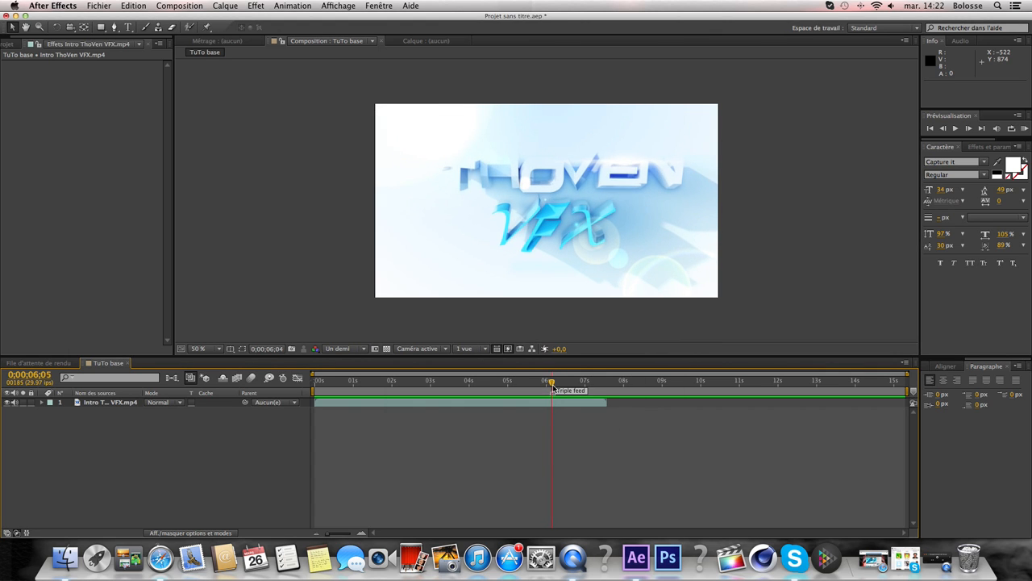
pyautogui.press('space')
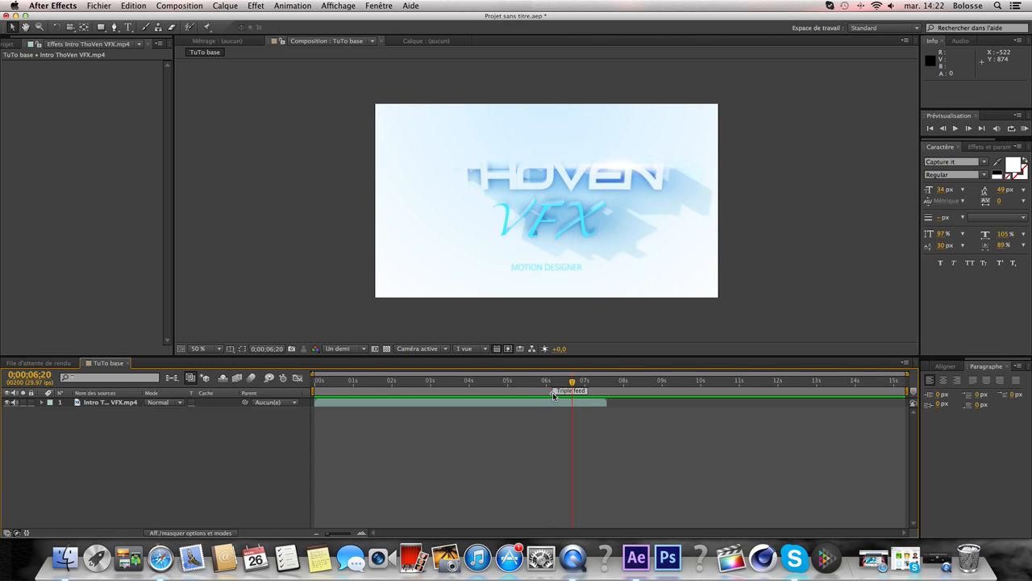
pyautogui.click(554, 394)
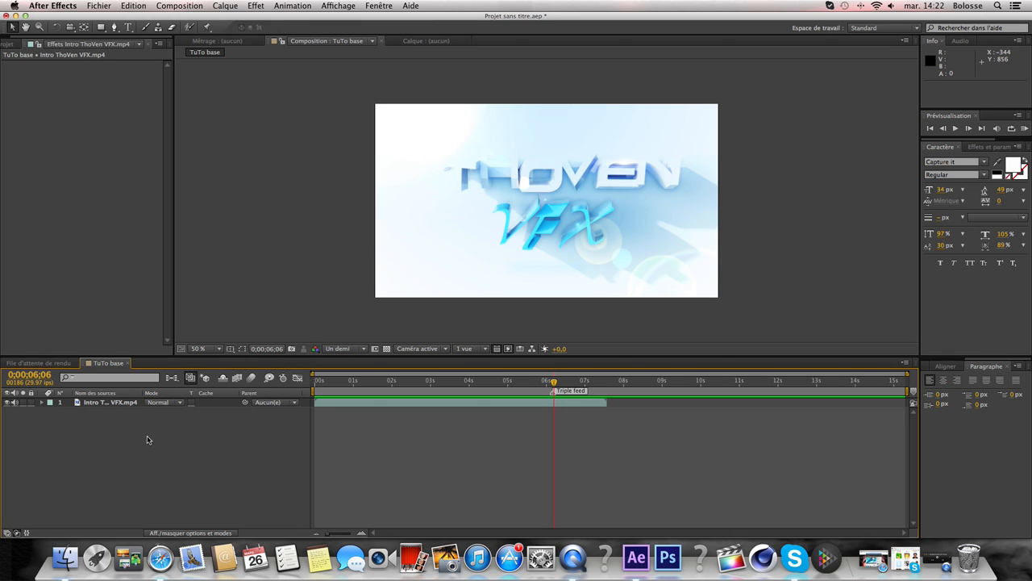
# Create a text layer reading "Tuto" above the logo in the upper middle of the frame
pyautogui.hotkey('ctrl', 't')
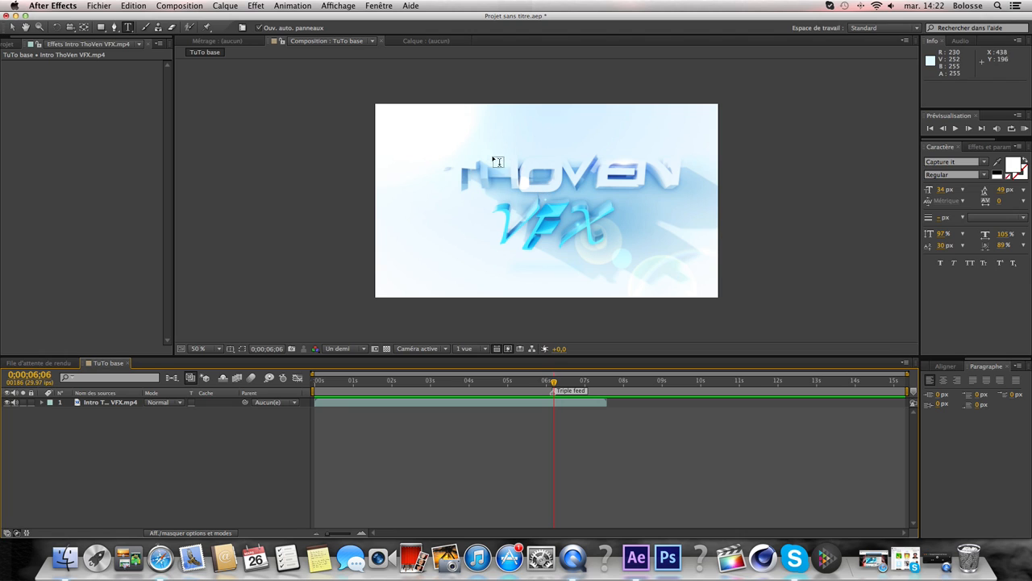
pyautogui.click(512, 129)
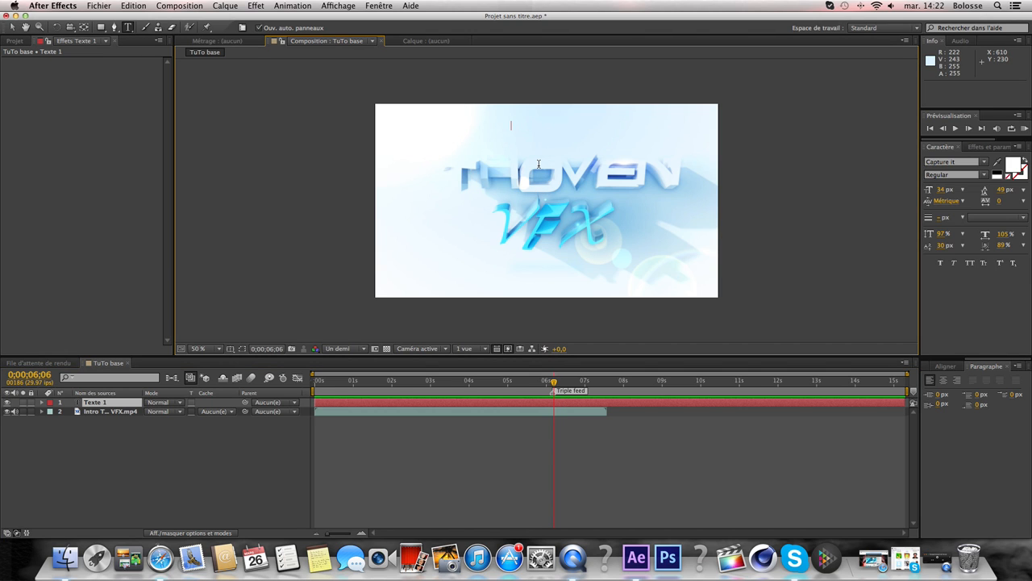
pyautogui.write('TUTO')
pyautogui.press('KP_Enter')
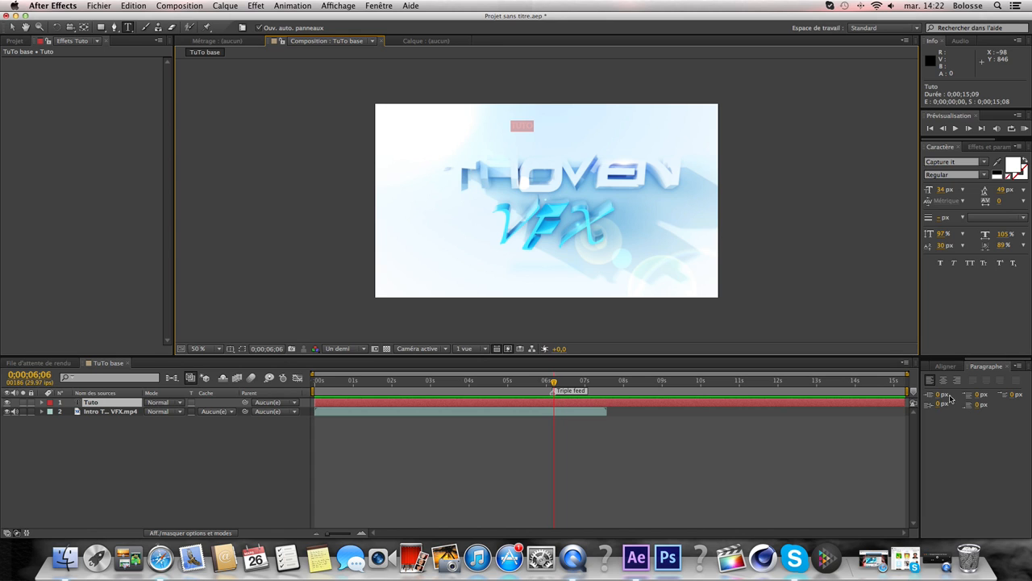
# Try centring the Tuto layer both ways in the composition, as well as aligning it to the left, right and bottom edges
pyautogui.click(947, 368)
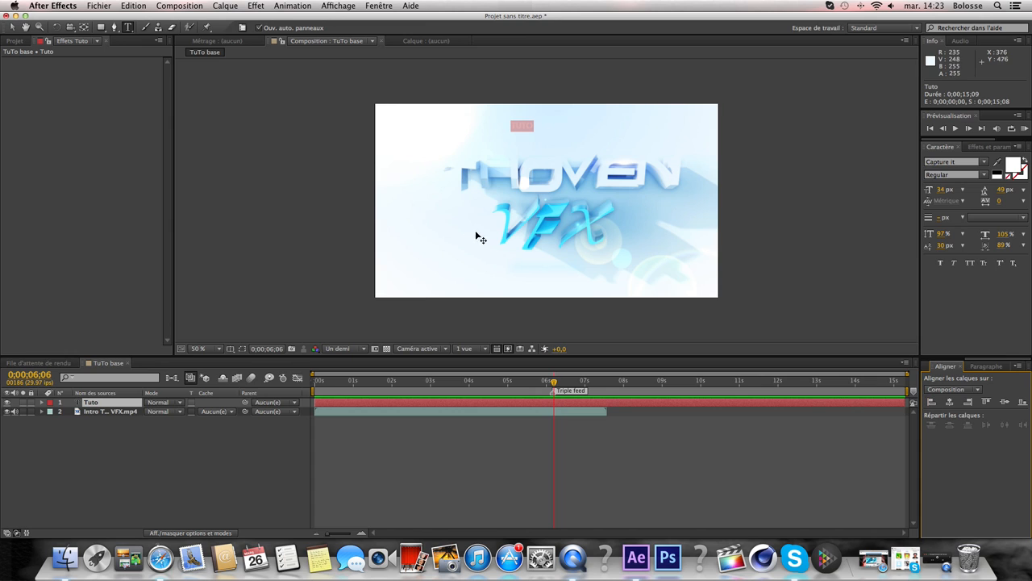
pyautogui.click(950, 402)
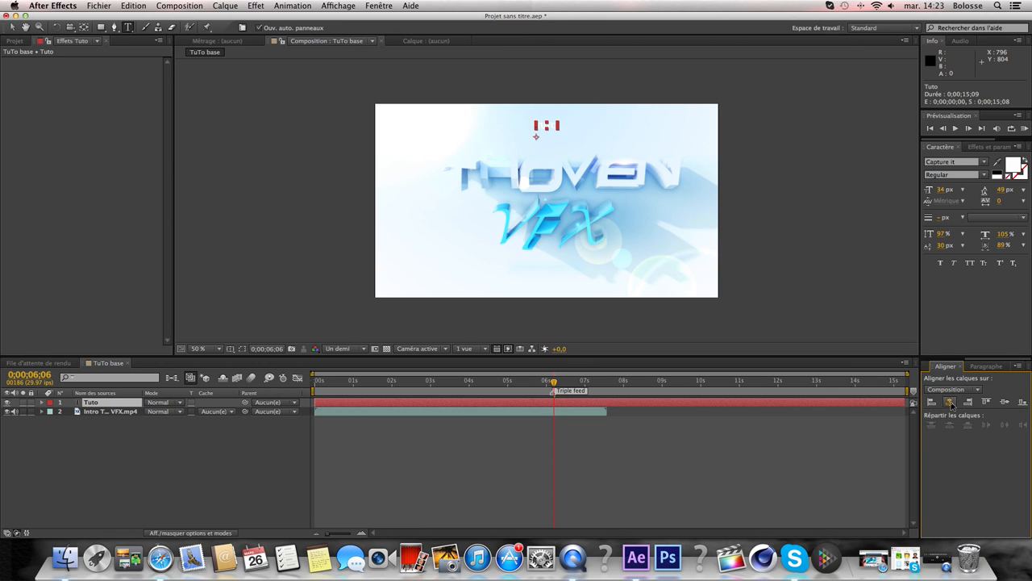
pyautogui.click(1005, 402)
pyautogui.click(931, 404)
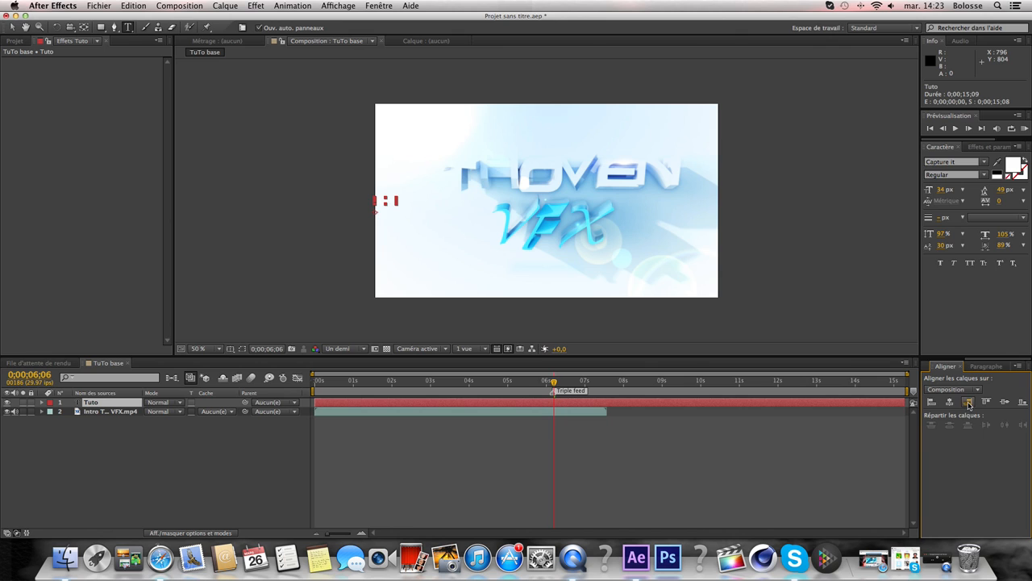
pyautogui.click(968, 403)
pyautogui.click(1023, 402)
# Align the Tuto layer to the horizontal centre and top edge of the composition, and deselect it
pyautogui.click(1004, 402)
pyautogui.click(956, 402)
pyautogui.click(984, 401)
pyautogui.click(264, 449)
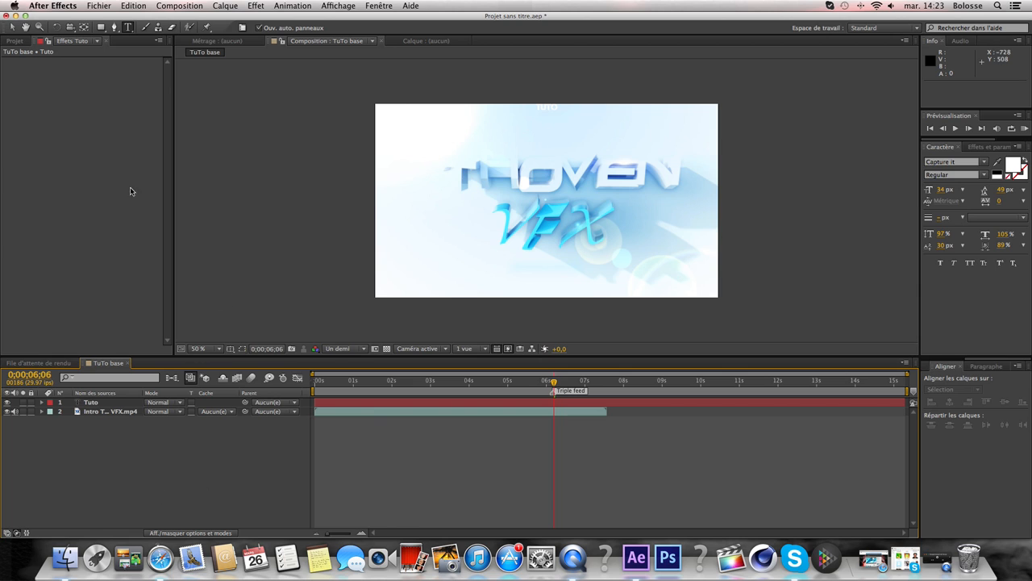
# Move the Tuto text slightly down and left with the Selection tool, to about position 586, 81.2
pyautogui.click(13, 27)
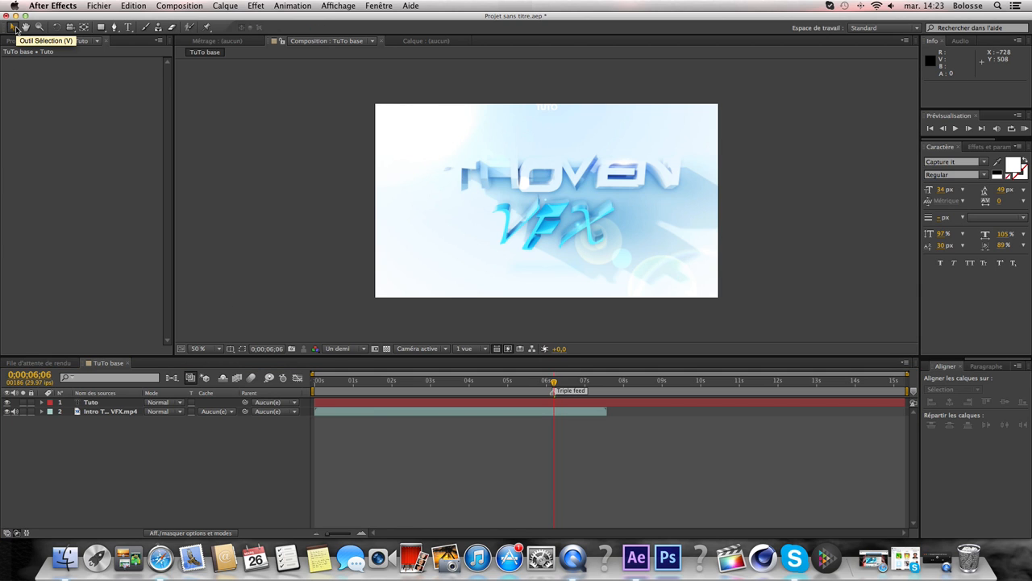
pyautogui.click(549, 107)
pyautogui.moveTo(553, 111); pyautogui.dragTo(532, 121)
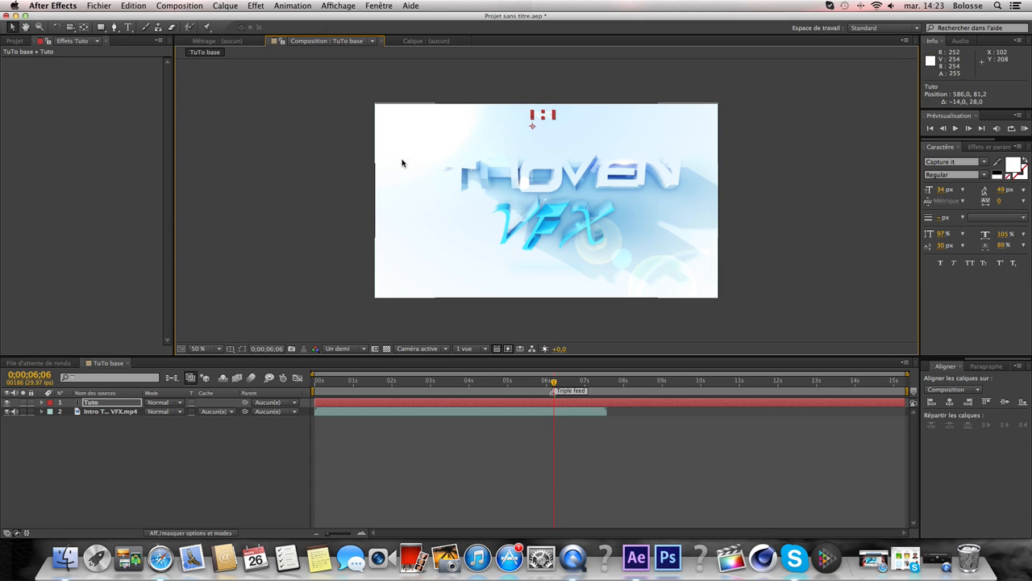
# Examine the logo up close by panning and zooming around the composition view with the Hand tool
pyautogui.click(25, 27)
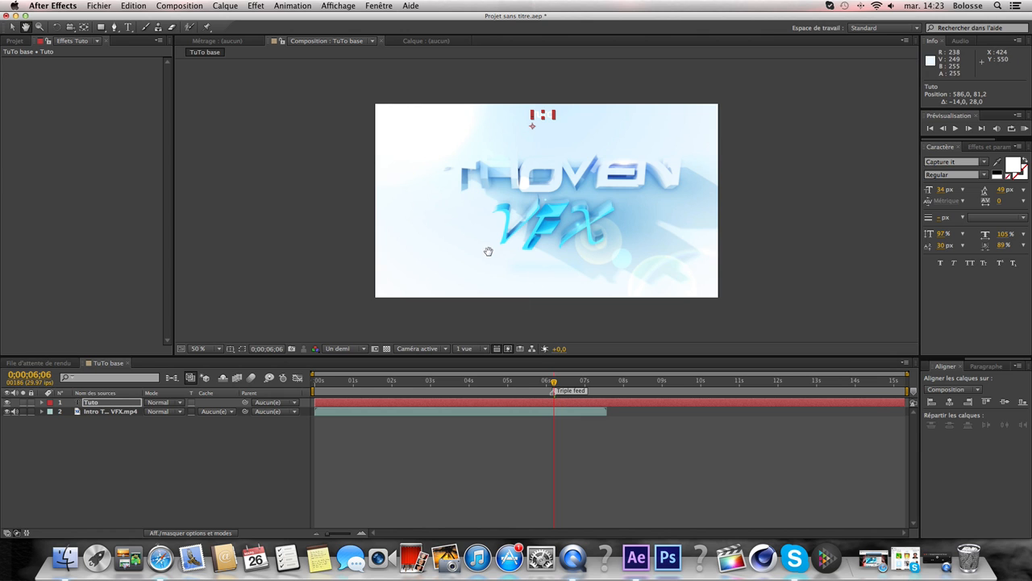
pyautogui.press('.')
pyautogui.press(',')
pyautogui.press('.')
pyautogui.press('.')
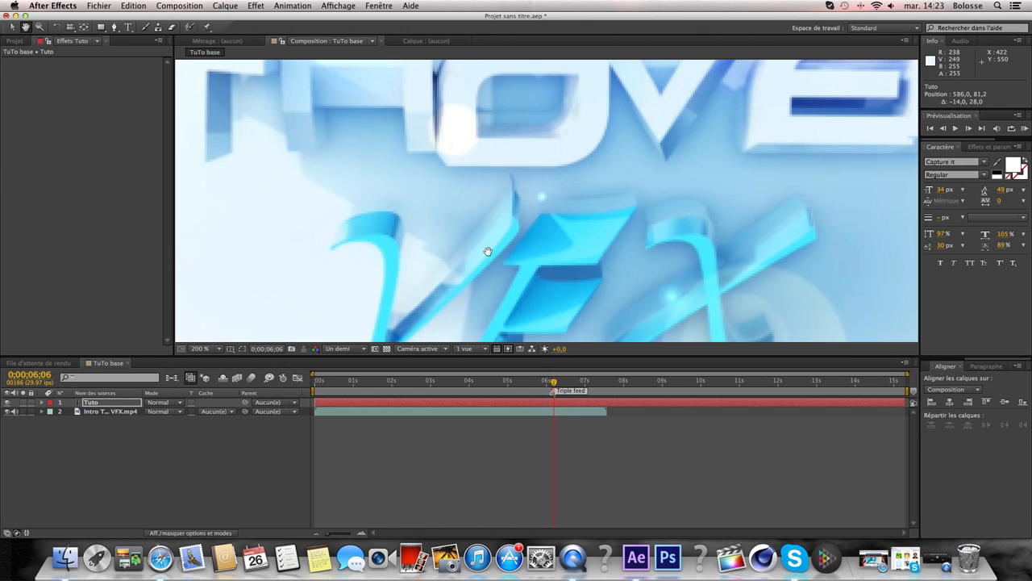
pyautogui.press(',')
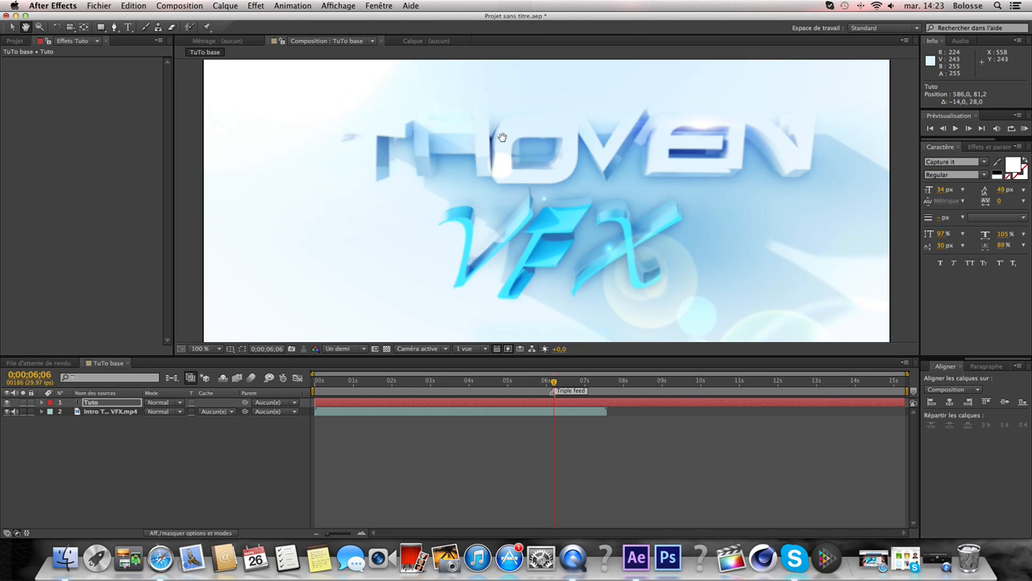
pyautogui.moveTo(502, 137); pyautogui.dragTo(506, 142)
pyautogui.scroll(3, 555, 191)
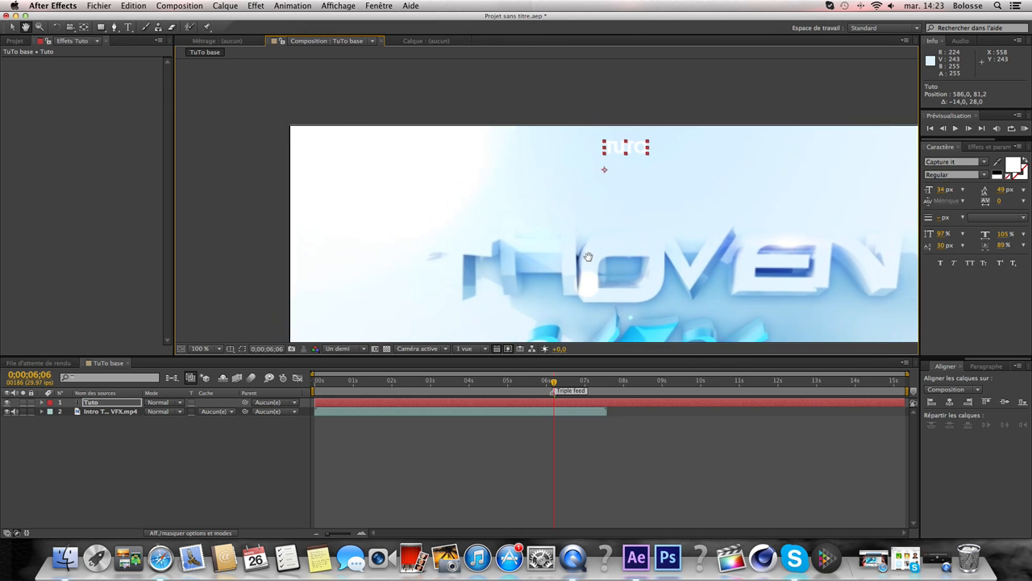
pyautogui.moveTo(529, 218); pyautogui.dragTo(685, 233)
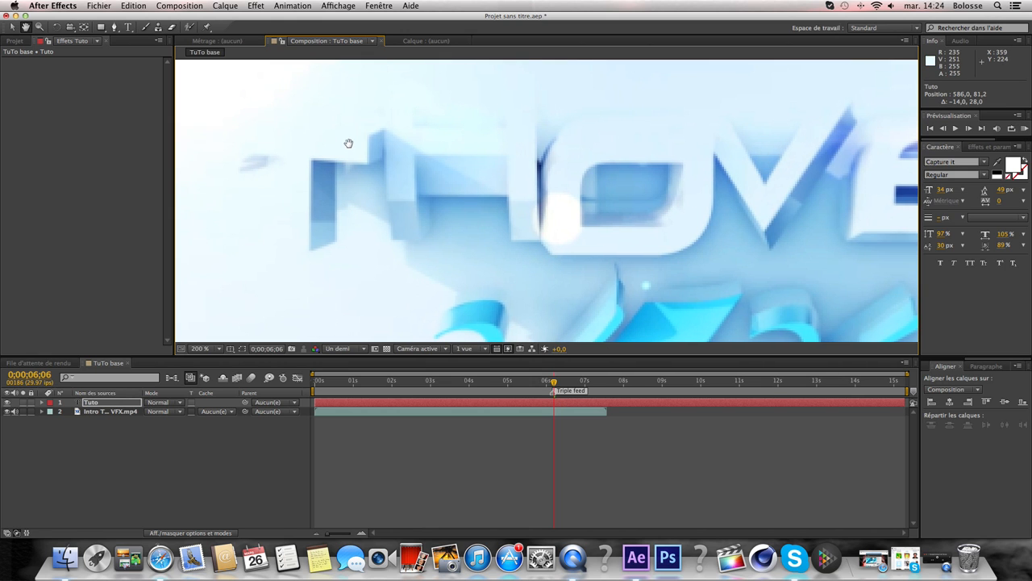
pyautogui.moveTo(615, 171)
pyautogui.mouseDown()
pyautogui.moveTo(359, 169)
pyautogui.moveTo(489, 202)
pyautogui.mouseUp()
pyautogui.moveTo(690, 223); pyautogui.dragTo(607, 233)
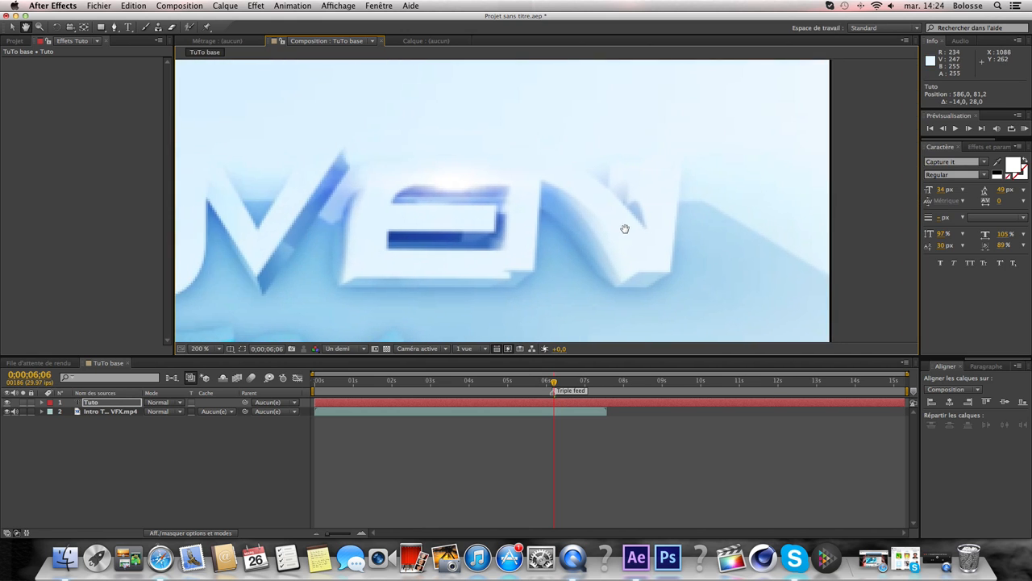
pyautogui.scroll(-2, 472, 233)
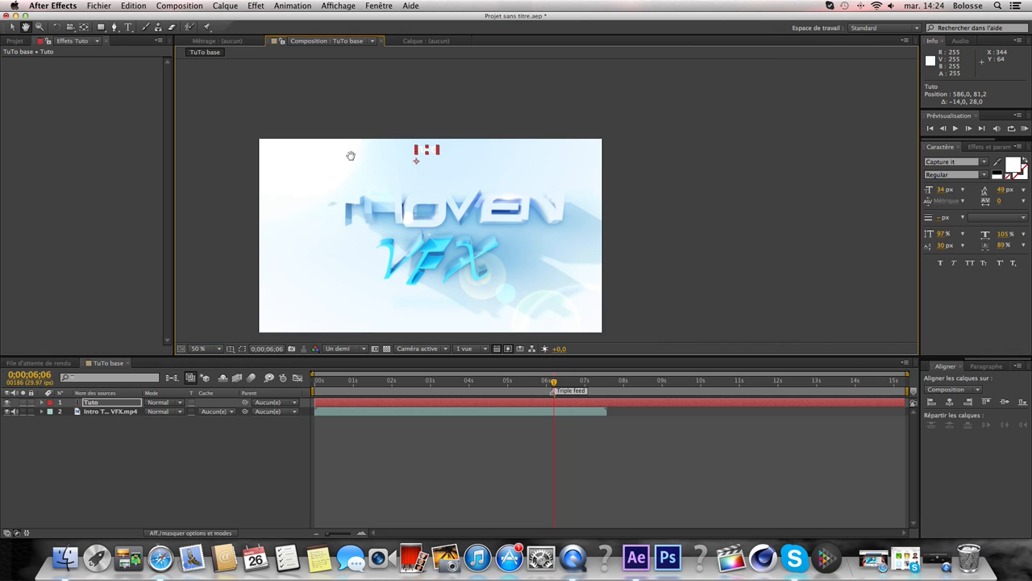
pyautogui.moveTo(437, 239); pyautogui.dragTo(511, 196)
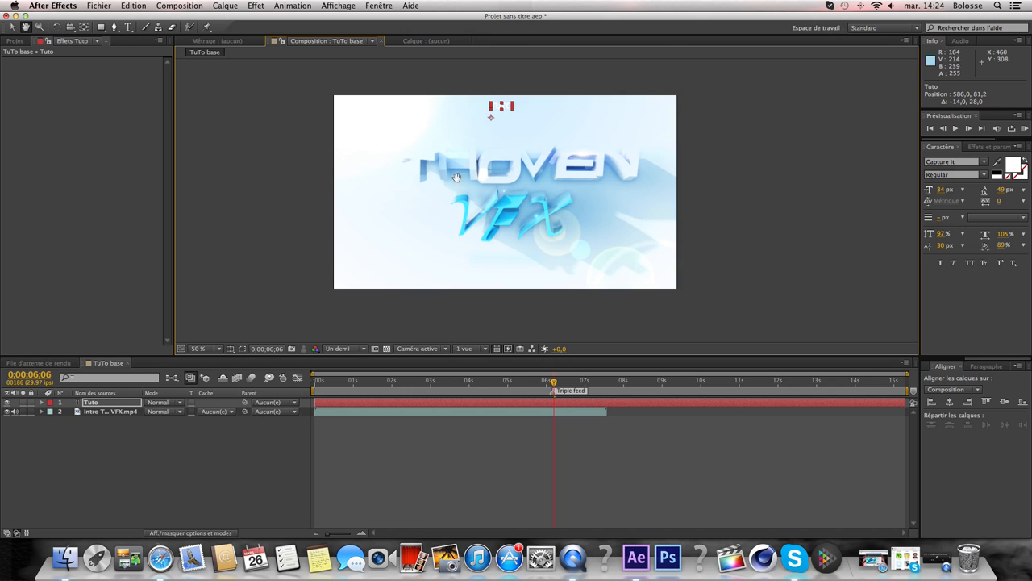
# Enlarge the composition view to 100% with the Zoom tool
pyautogui.click(38, 26)
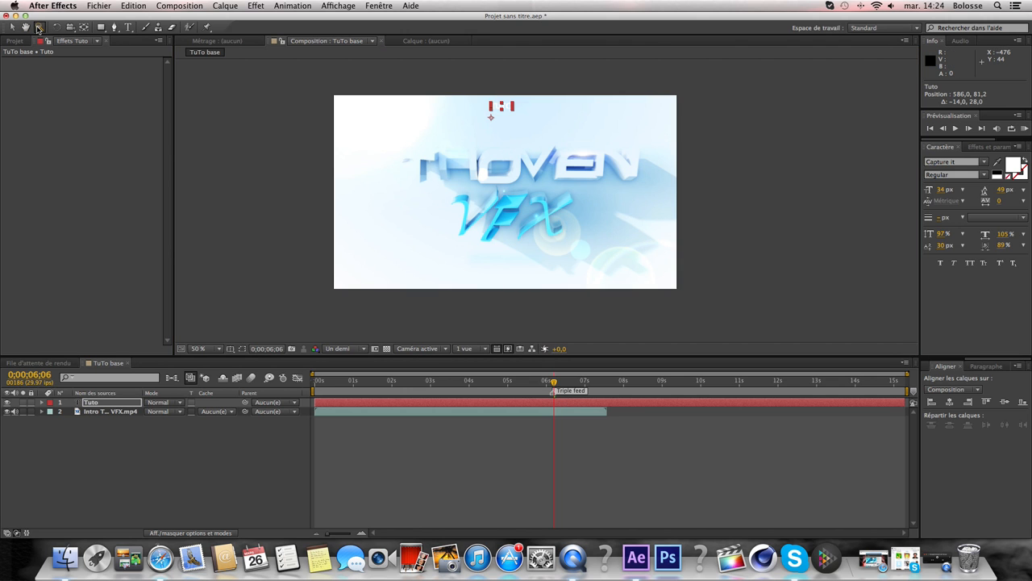
pyautogui.click(508, 167)
pyautogui.rightClick(519, 187)
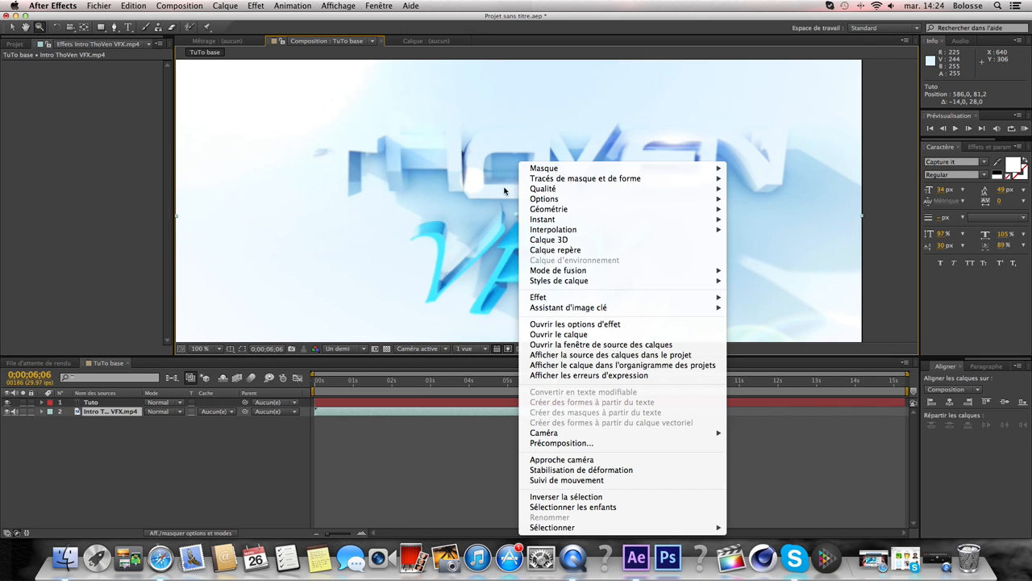
pyautogui.press('Escape')
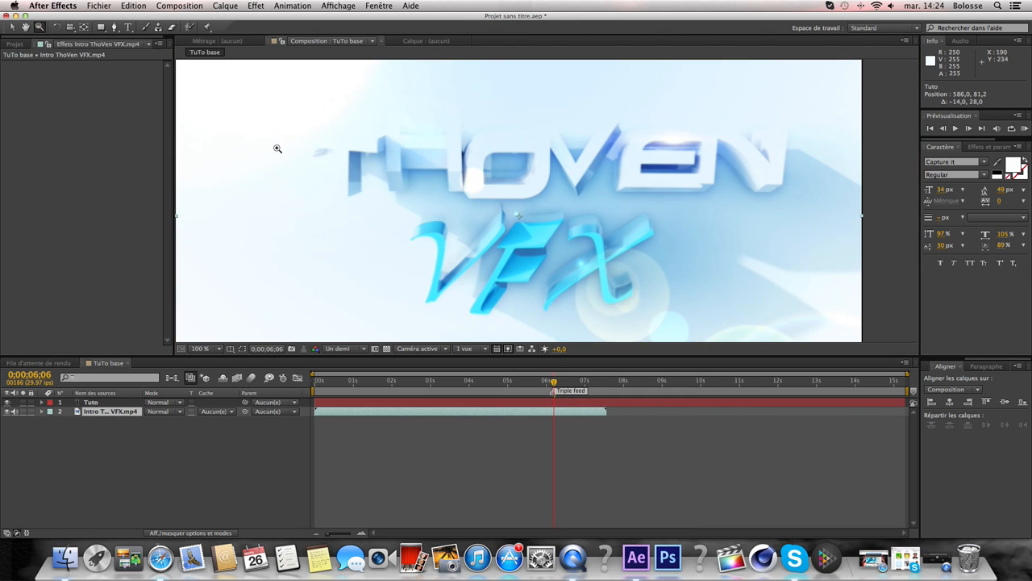
# Magnify the composition view to 1600%, and set its magnification back to Ajuster so the whole frame fits
pyautogui.click(16, 29)
pyautogui.click(218, 352)
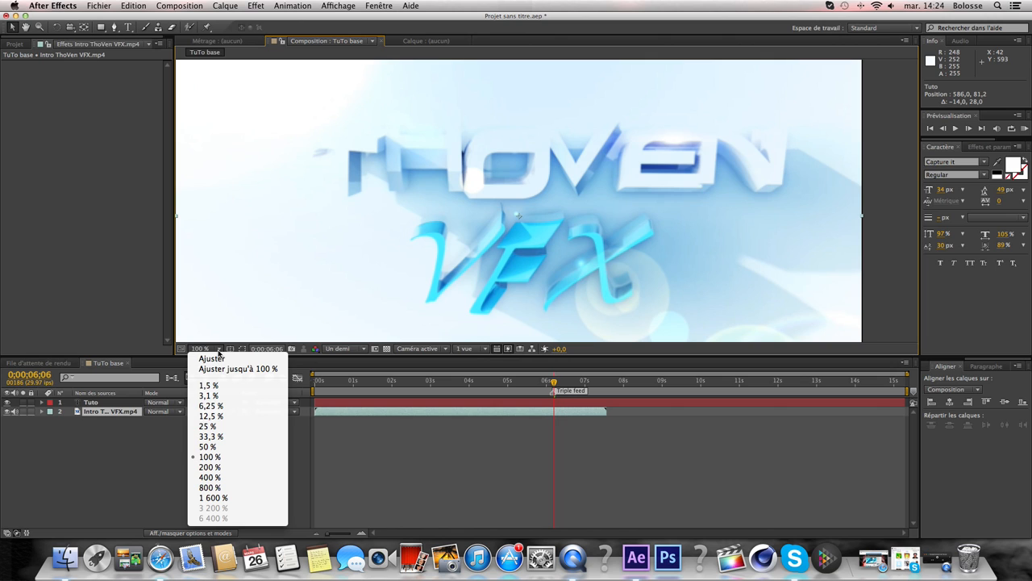
pyautogui.click(223, 498)
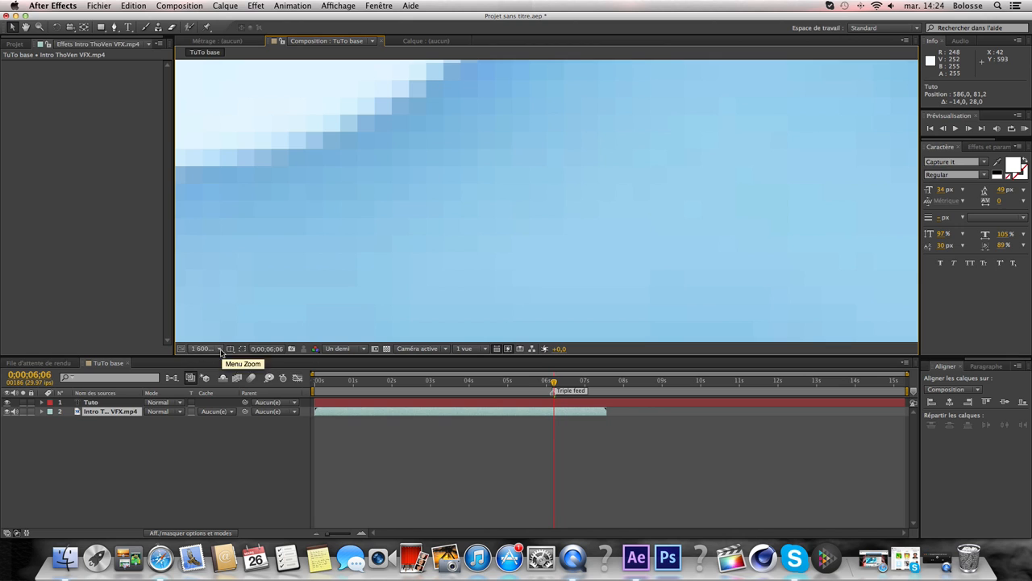
pyautogui.click(218, 354)
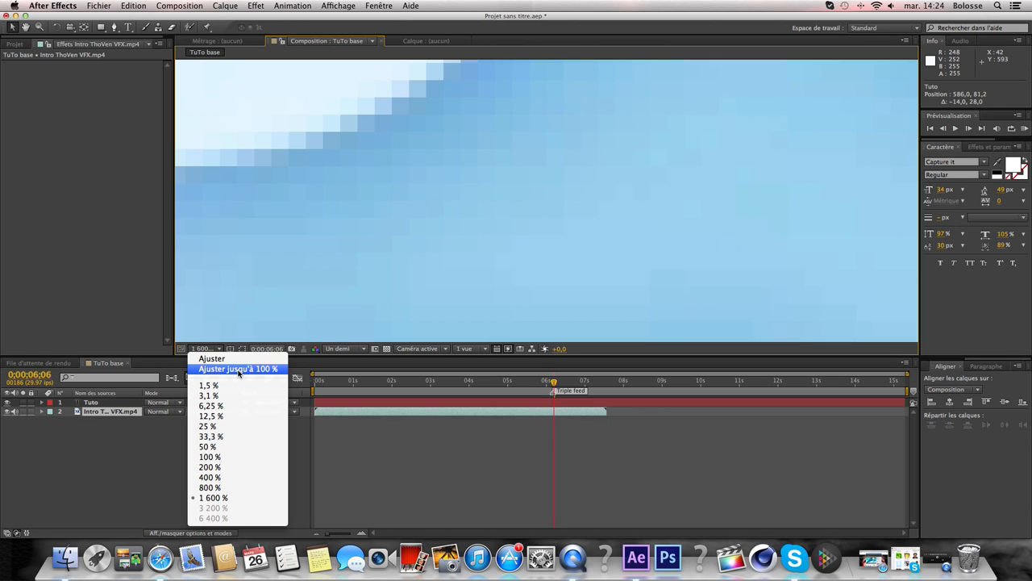
pyautogui.click(212, 359)
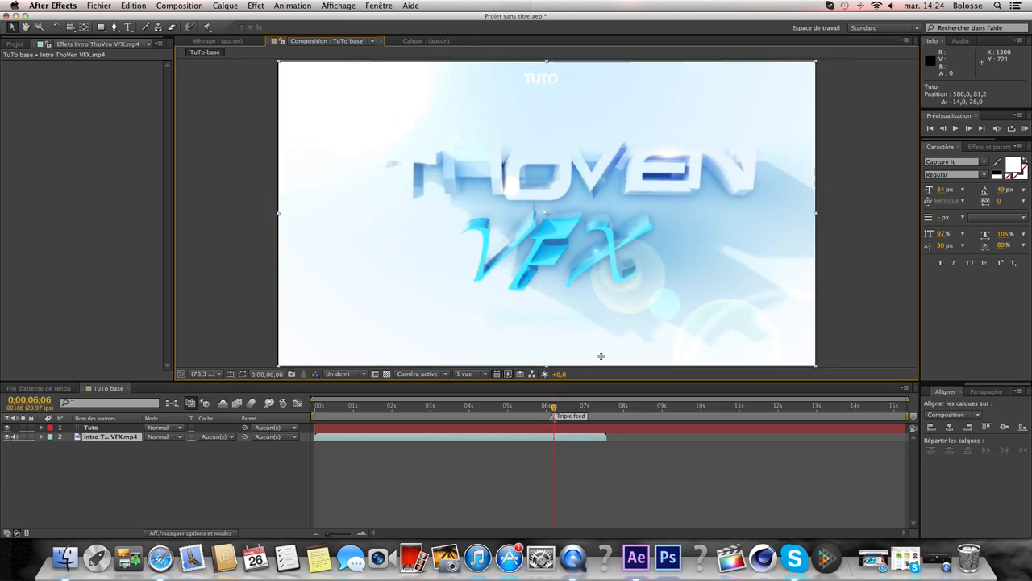
# Resize the composition viewer against the timeline, trying smaller and larger heights and settling on a medium one
pyautogui.moveTo(591, 355); pyautogui.dragTo(608, 331)
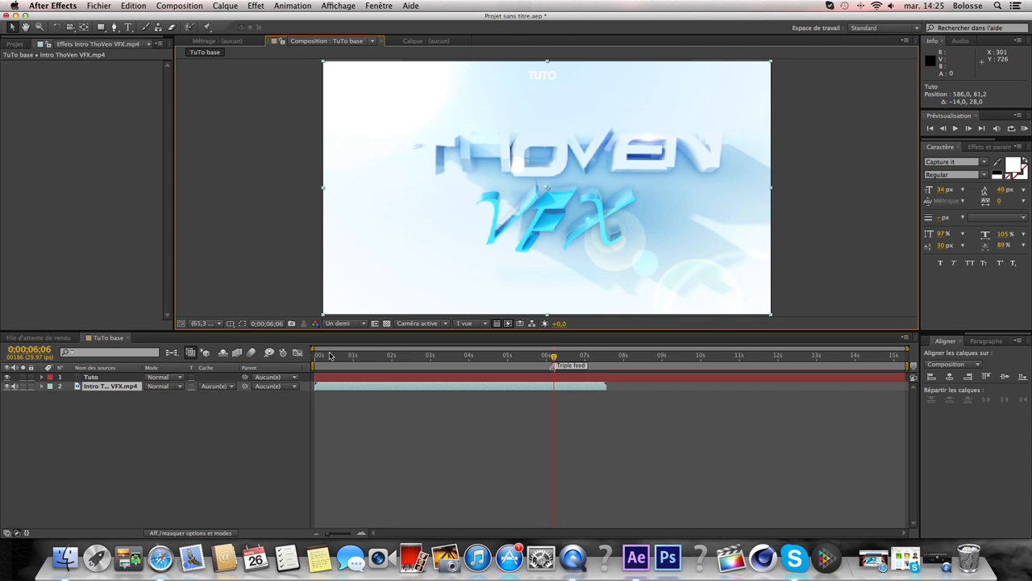
pyautogui.moveTo(432, 329); pyautogui.dragTo(492, 485)
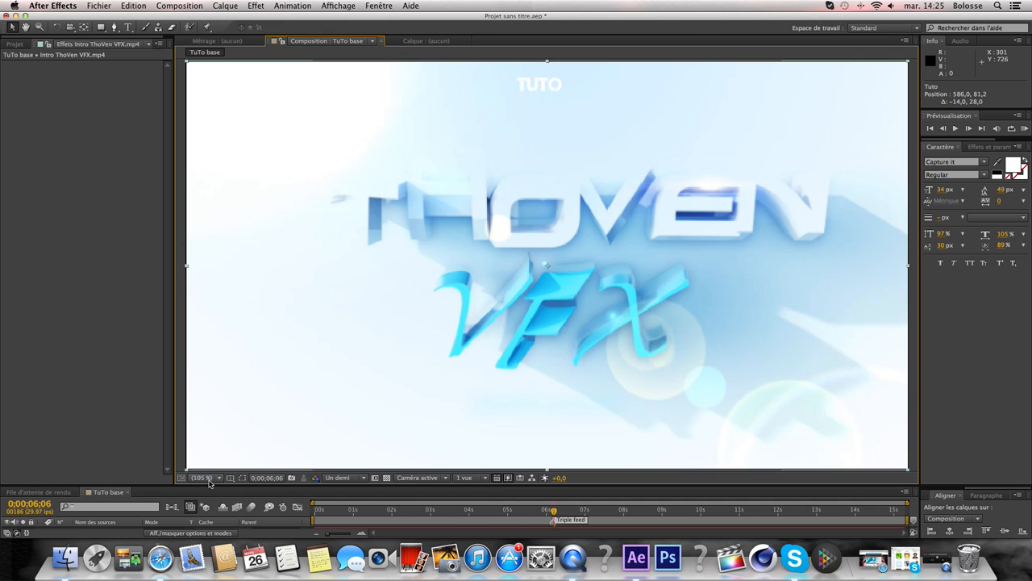
pyautogui.moveTo(417, 485); pyautogui.dragTo(409, 346)
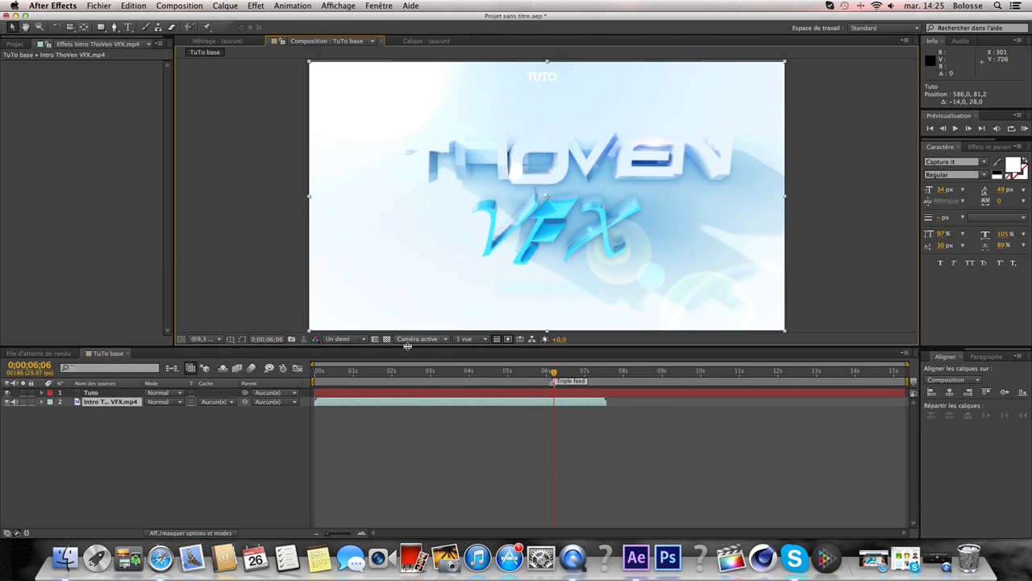
# Try rotating the Intro ThoVen VFX.mp4 layer by about 17.3° with the Rotation tool, and undo the rotation
pyautogui.click(58, 28)
pyautogui.click(92, 393)
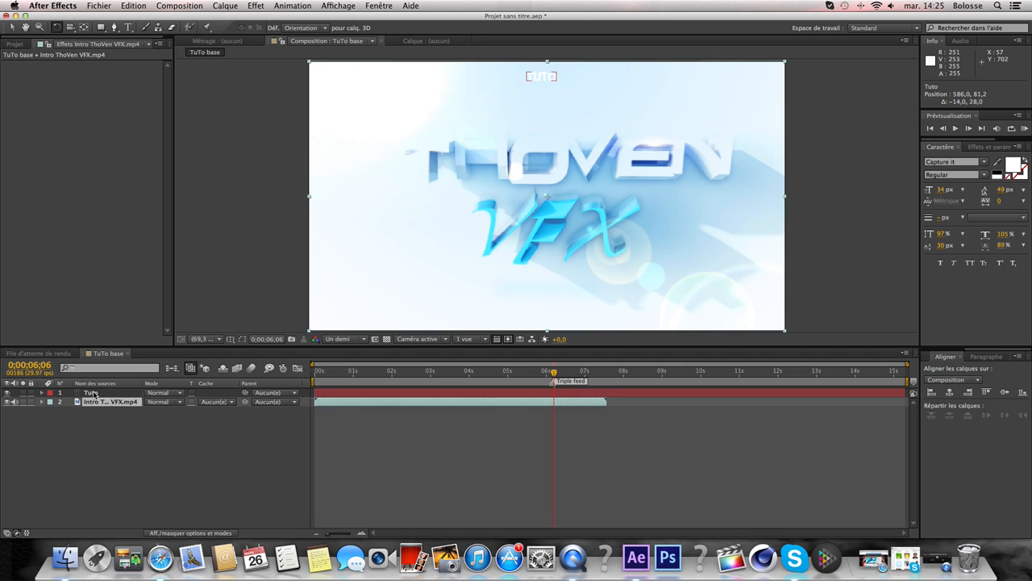
pyautogui.click(93, 393)
pyautogui.click(58, 29)
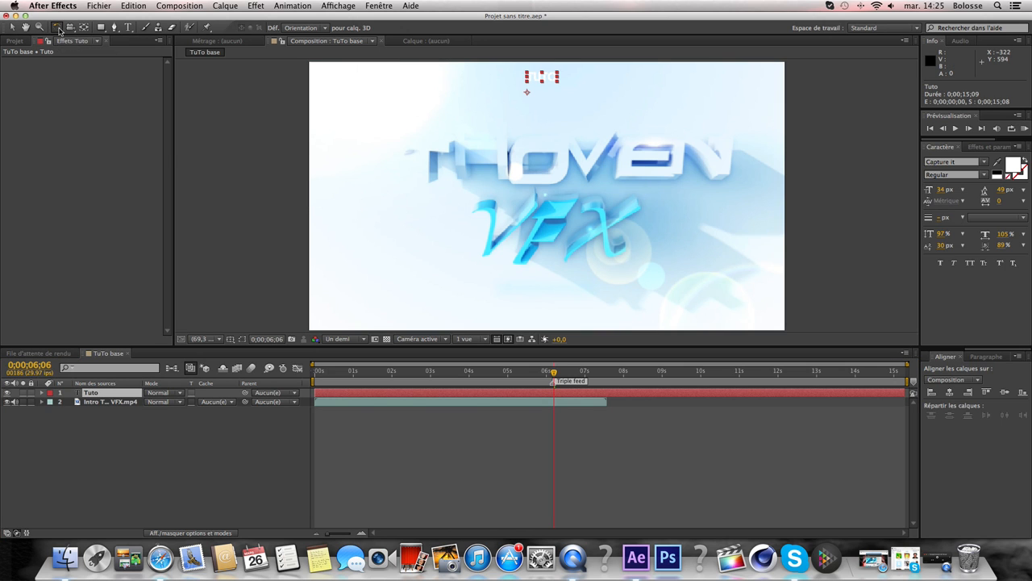
pyautogui.moveTo(517, 86); pyautogui.dragTo(551, 158)
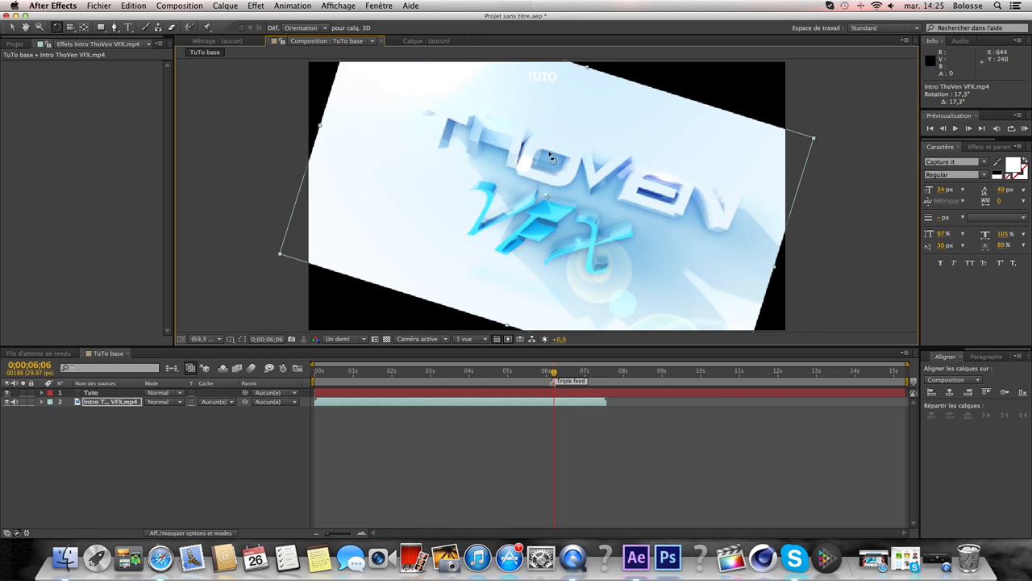
pyautogui.press('super+z')
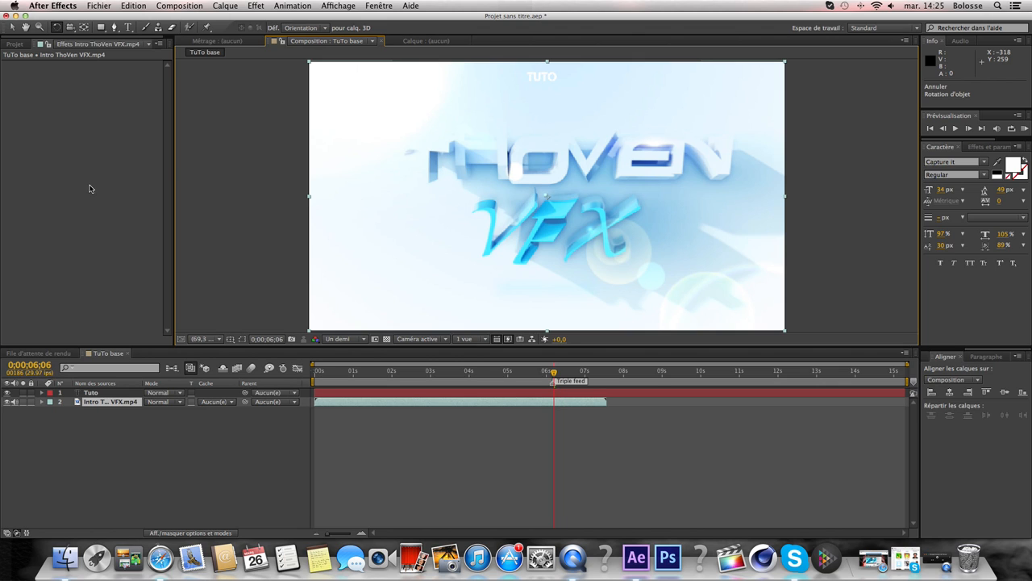
# Activate the camera tool and examine which kinds of layers can be created in the composition
pyautogui.click(71, 29)
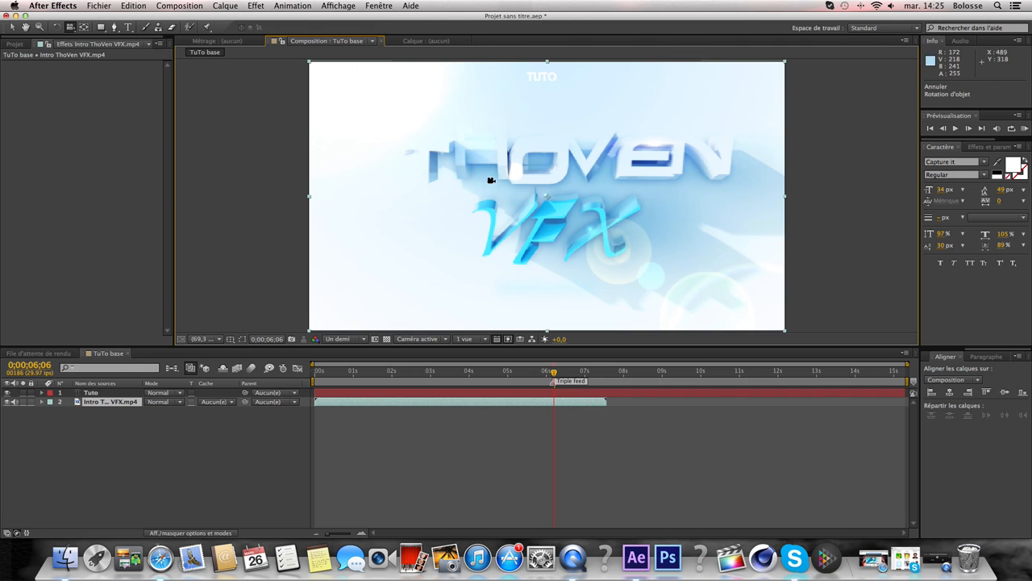
pyautogui.rightClick(118, 463)
pyautogui.moveTo(155, 430)
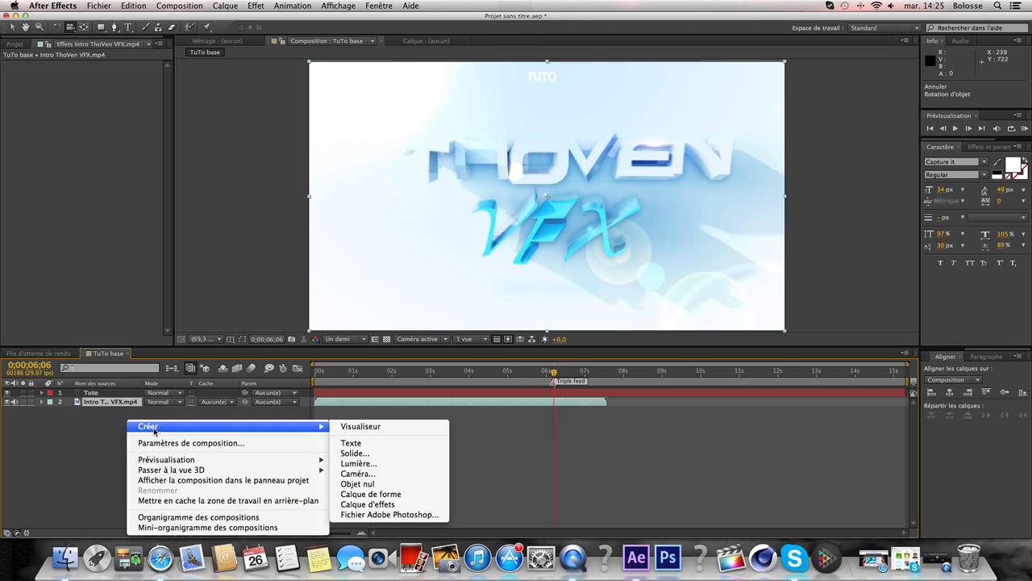
pyautogui.click(69, 439)
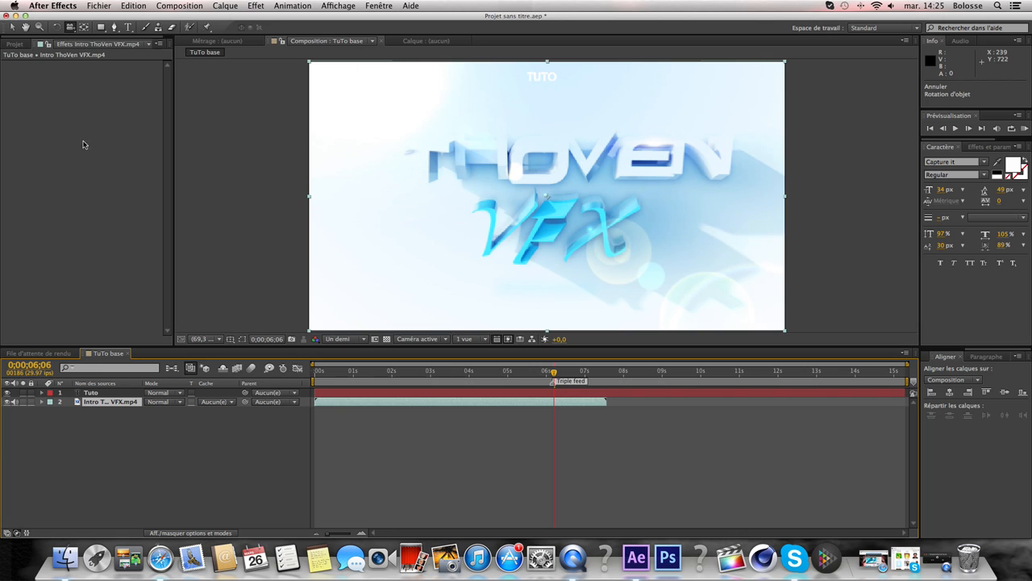
pyautogui.moveTo(73, 30)
pyautogui.mouseDown()
pyautogui.moveTo(139, 48)
pyautogui.moveTo(153, 70)
pyautogui.moveTo(71, 29)
pyautogui.mouseUp()
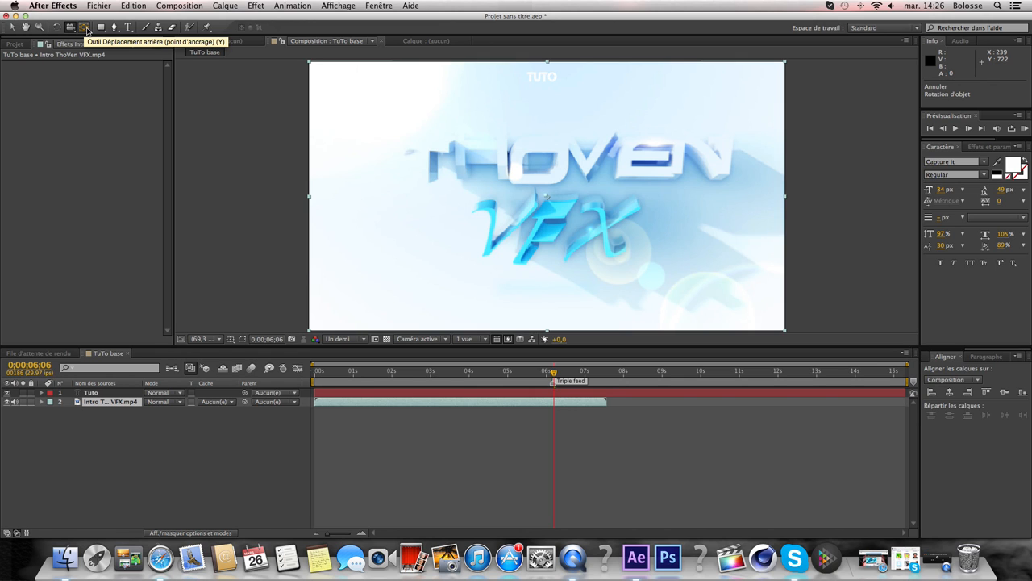
# Try drawing a mask around the letter T of the logo on the Intro ThoVen VFX.mp4 layer with the Pen tool
pyautogui.click(101, 30)
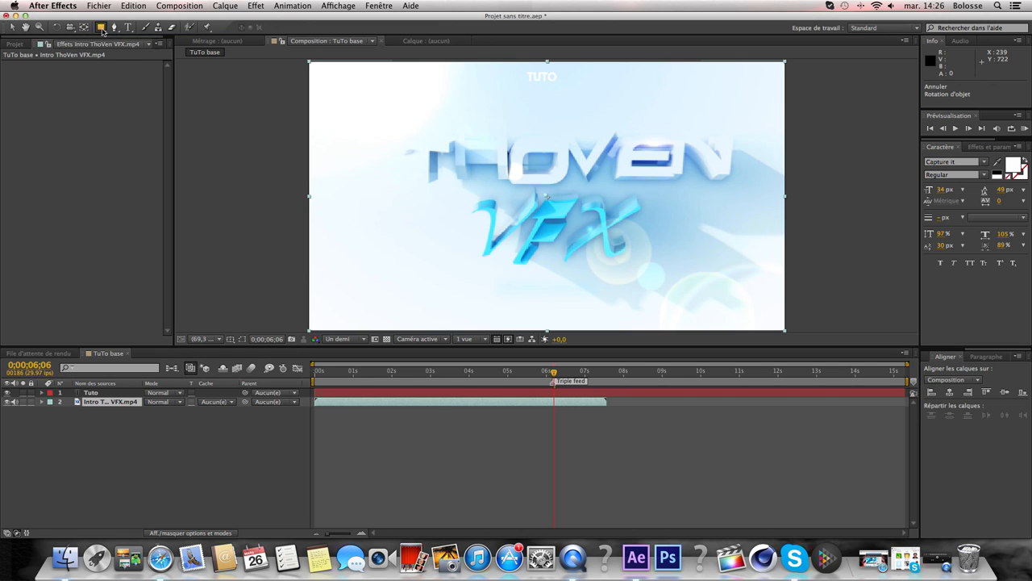
pyautogui.moveTo(102, 31); pyautogui.dragTo(159, 28)
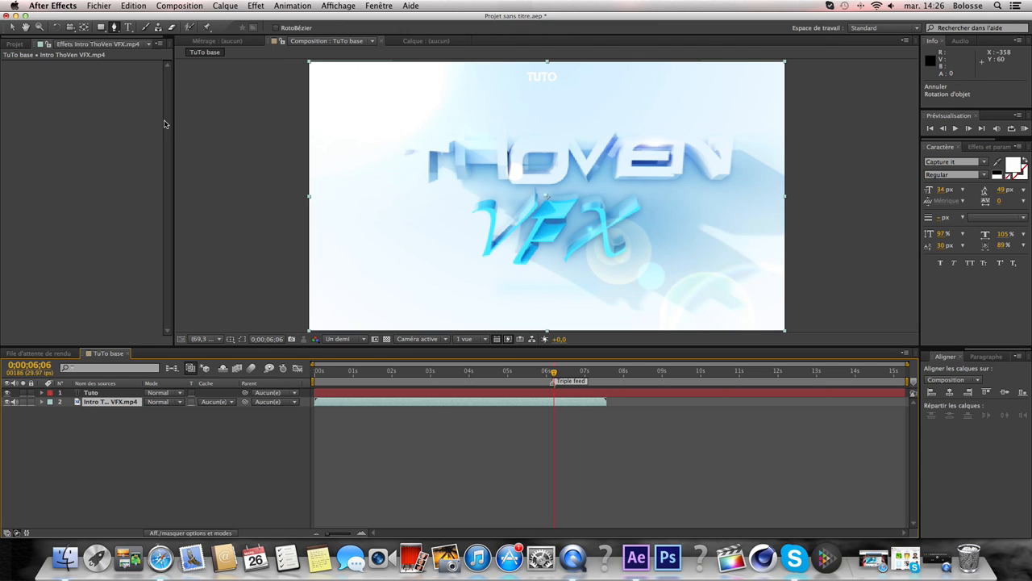
pyautogui.click(454, 141)
pyautogui.click(425, 143)
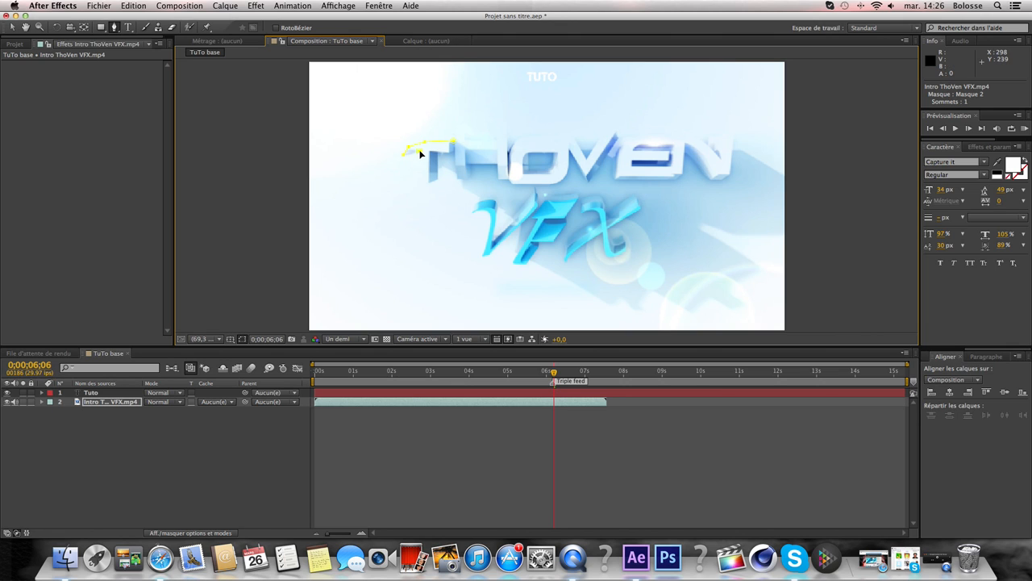
pyautogui.click(423, 179)
pyautogui.click(434, 176)
pyautogui.click(452, 154)
pyautogui.click(454, 143)
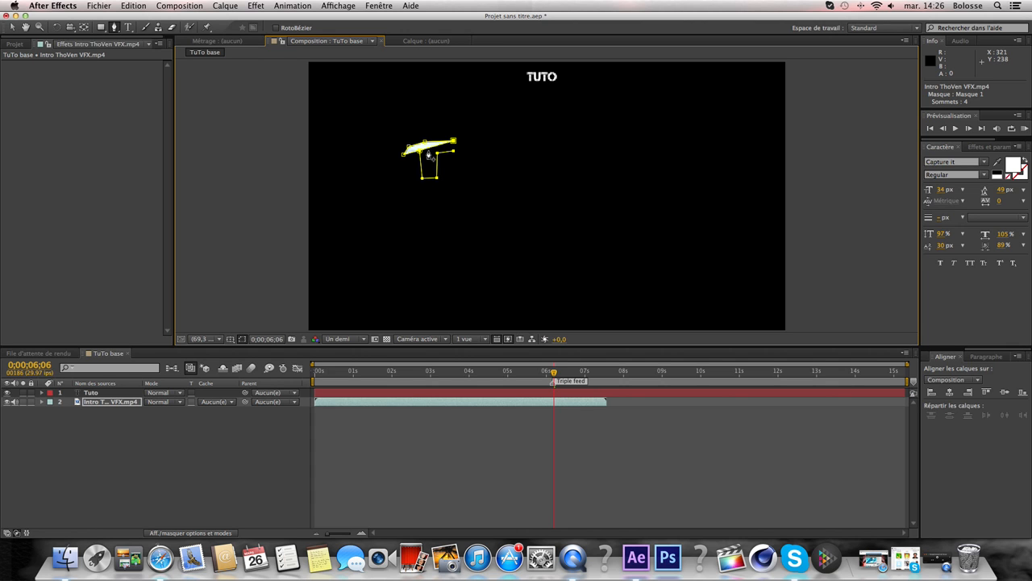
# Undo the mask paths drawn around the letter T
pyautogui.press('super+z')
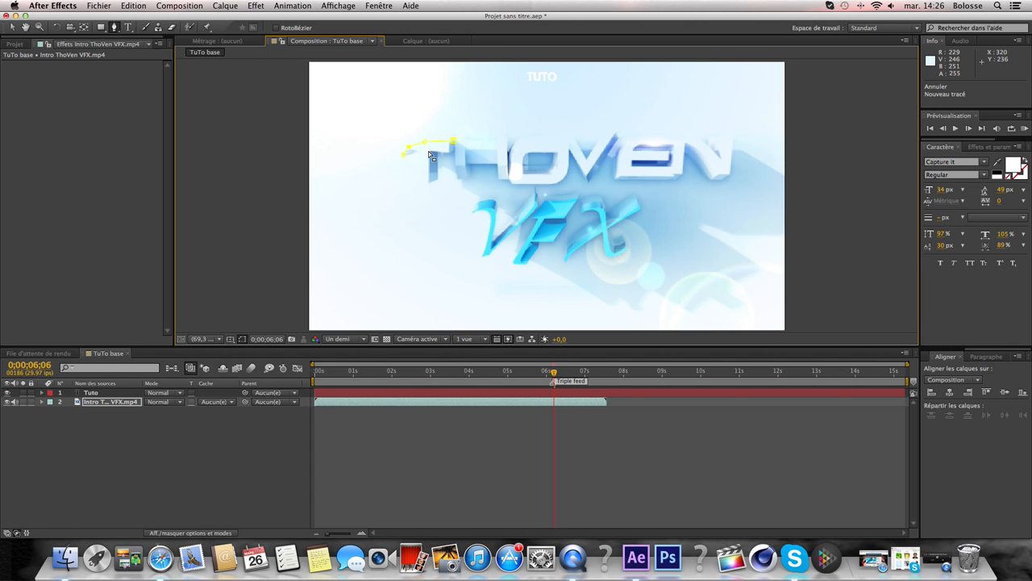
pyautogui.press('super+z')
pyautogui.press('super+z')
pyautogui.press('super+z')
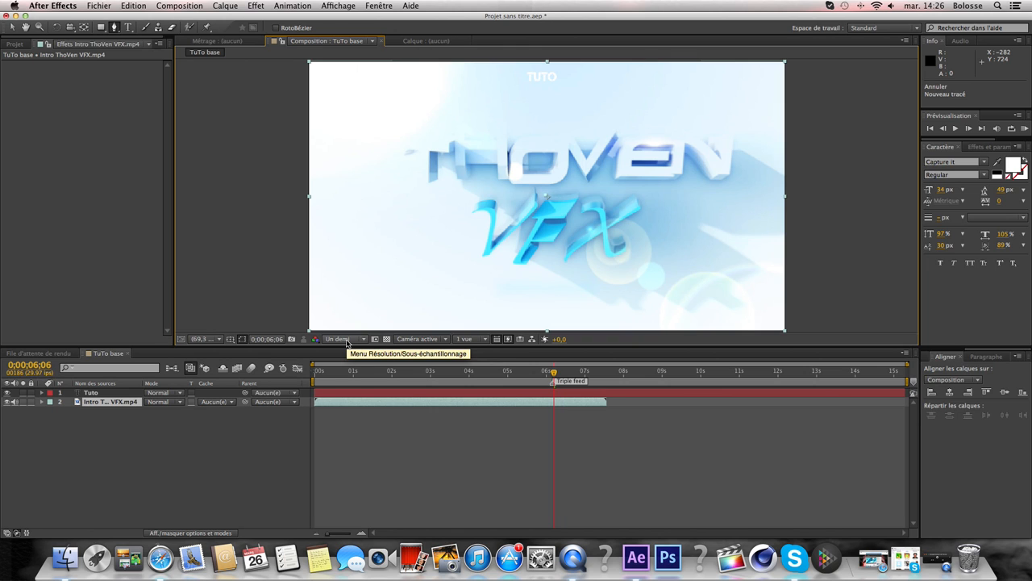
# Look over the preview resolution options without changing them, and run a RAM preview of the composition
pyautogui.click(342, 339)
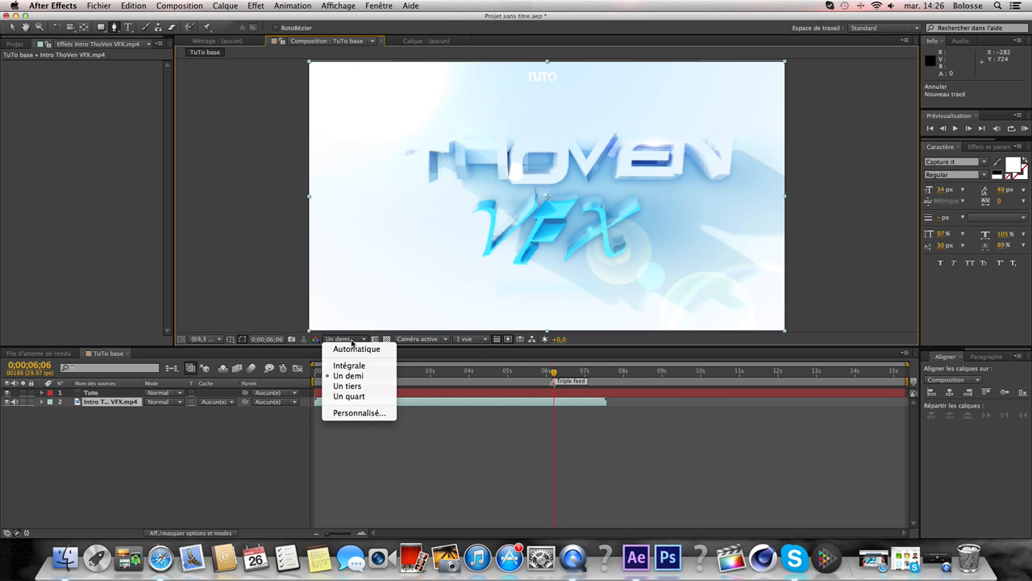
pyautogui.click(351, 342)
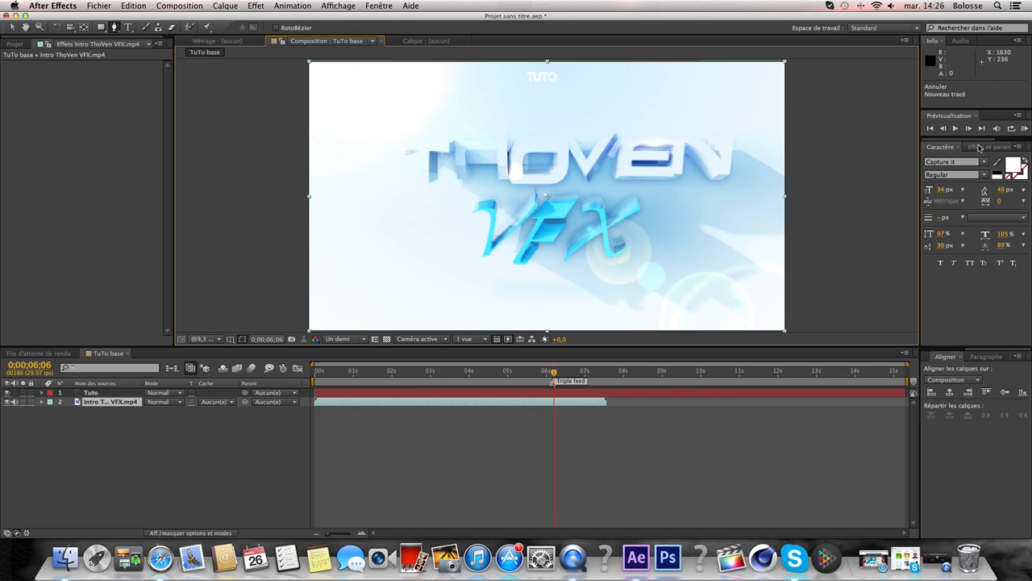
pyautogui.click(1025, 131)
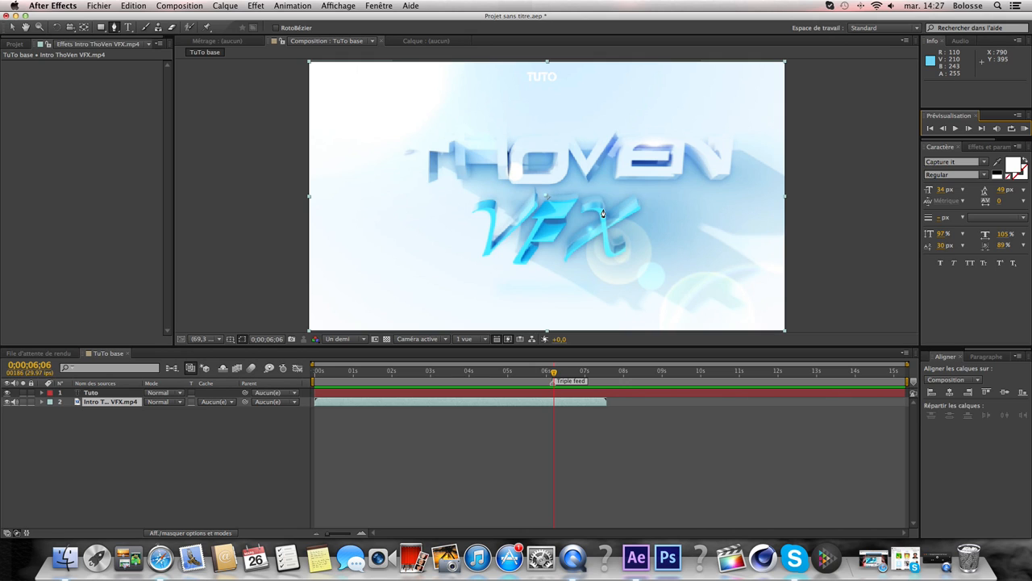
# Set the preview resolution to Intégrale and move the current time to 0;00;06;20
pyautogui.click(362, 340)
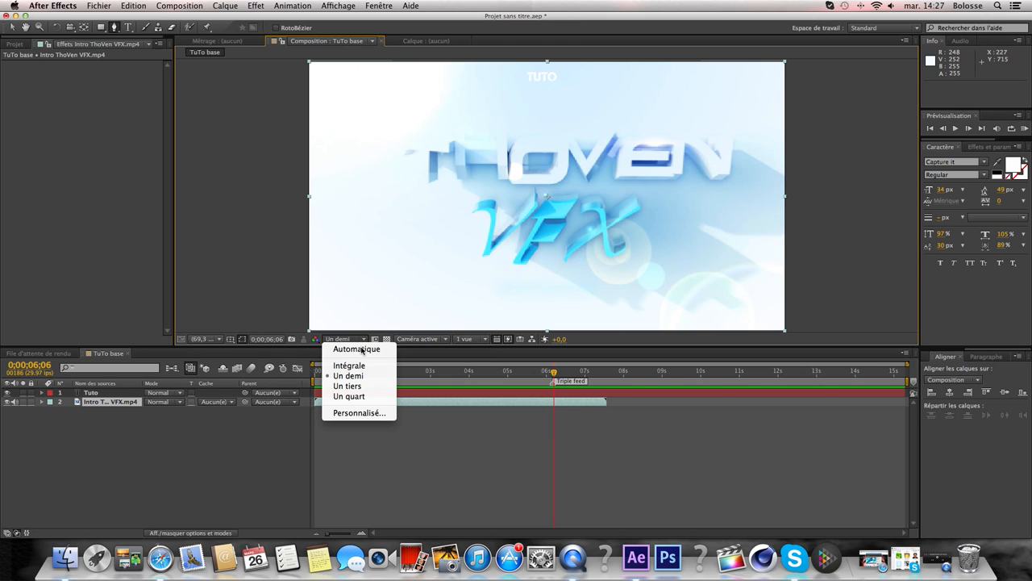
pyautogui.click(363, 366)
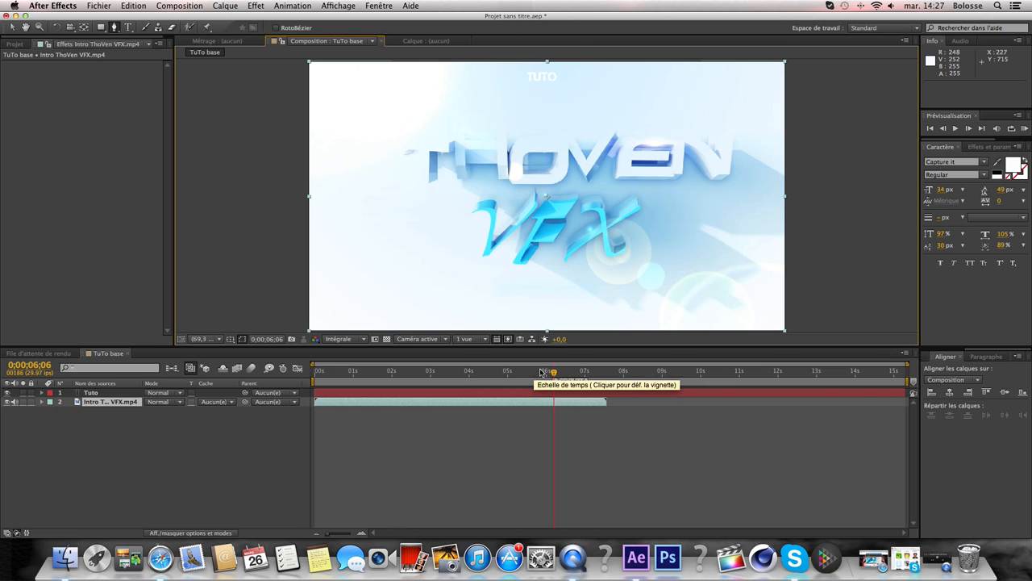
pyautogui.moveTo(554, 372); pyautogui.dragTo(574, 377)
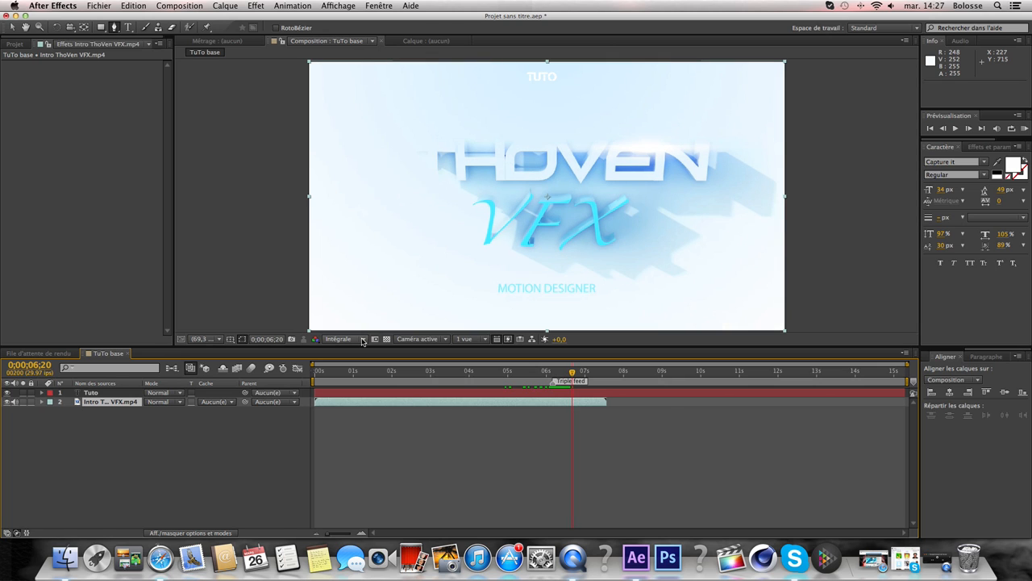
# Try the Un tiers preview resolution with the current time at 0;00;06;03, and return the resolution to Intégrale
pyautogui.click(363, 340)
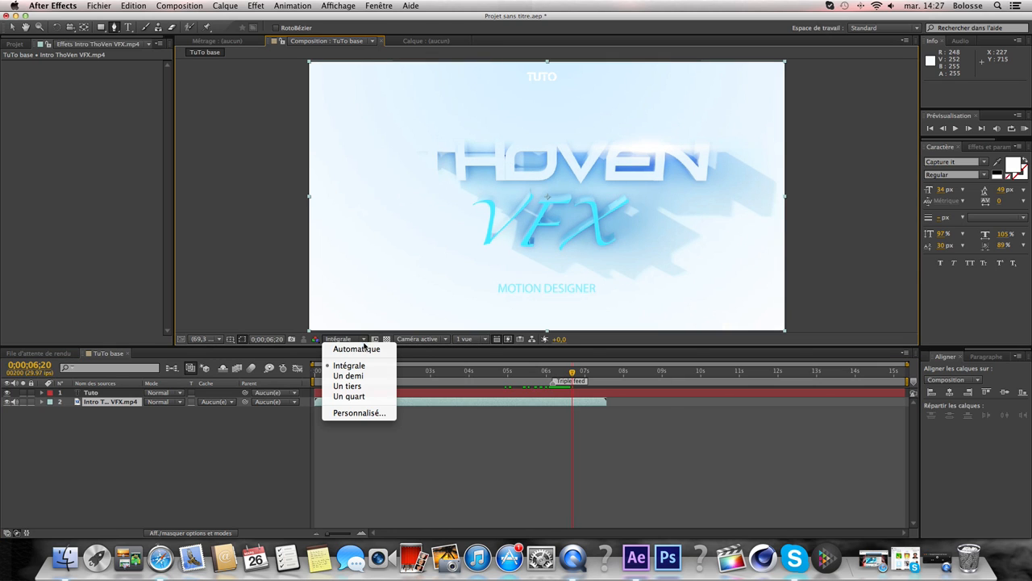
pyautogui.click(366, 387)
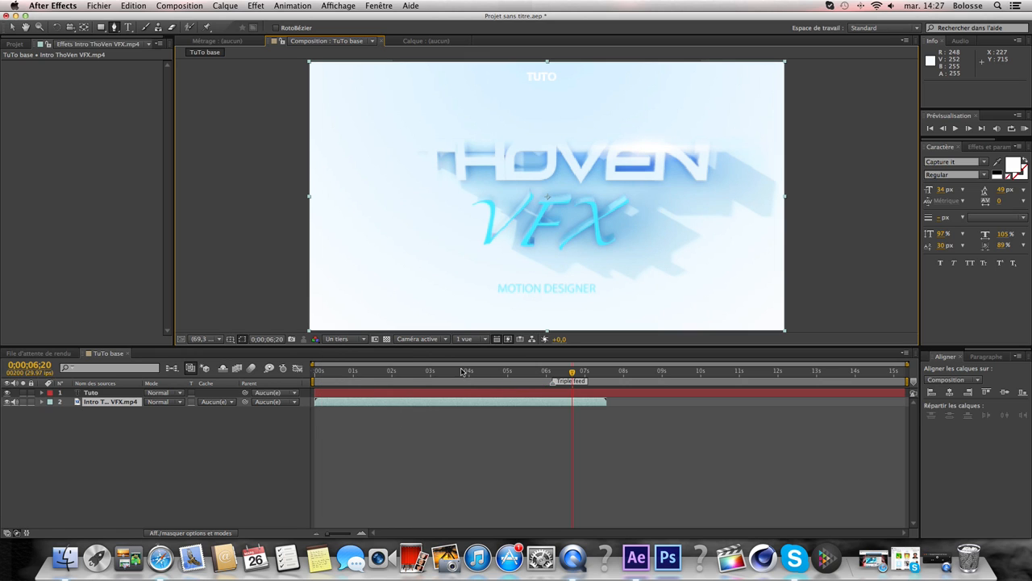
pyautogui.moveTo(562, 377); pyautogui.dragTo(550, 376)
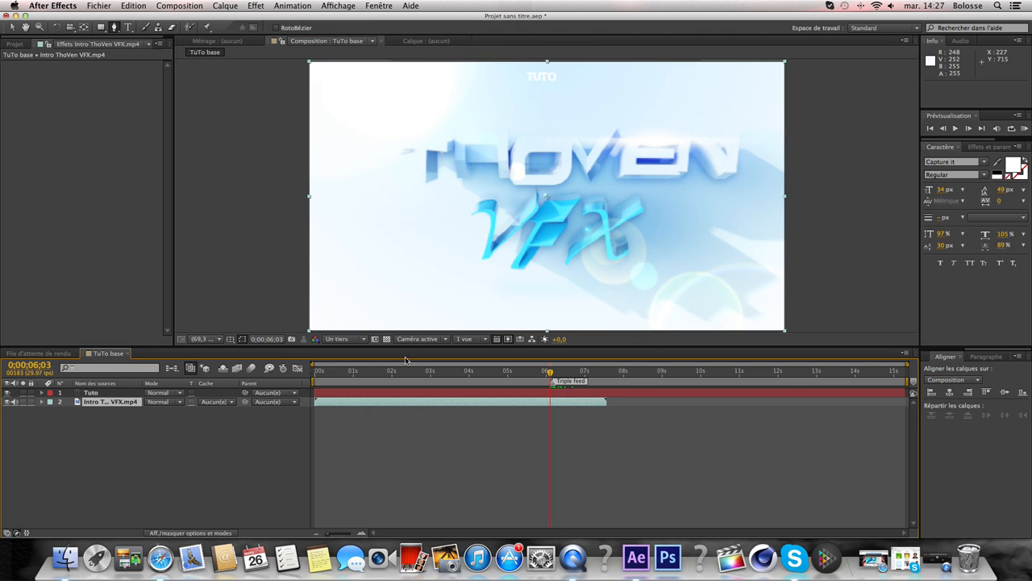
pyautogui.click(335, 339)
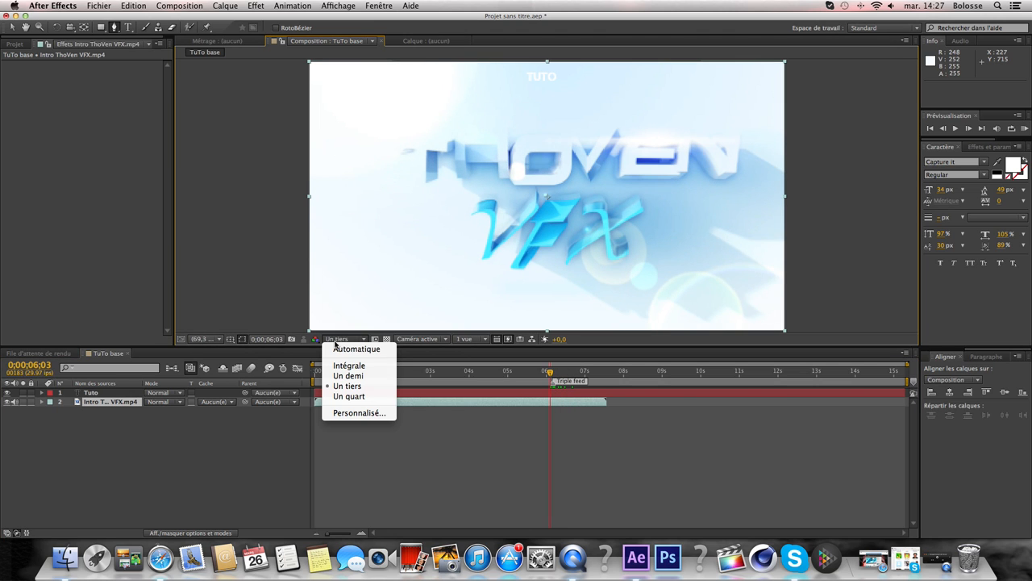
pyautogui.click(372, 367)
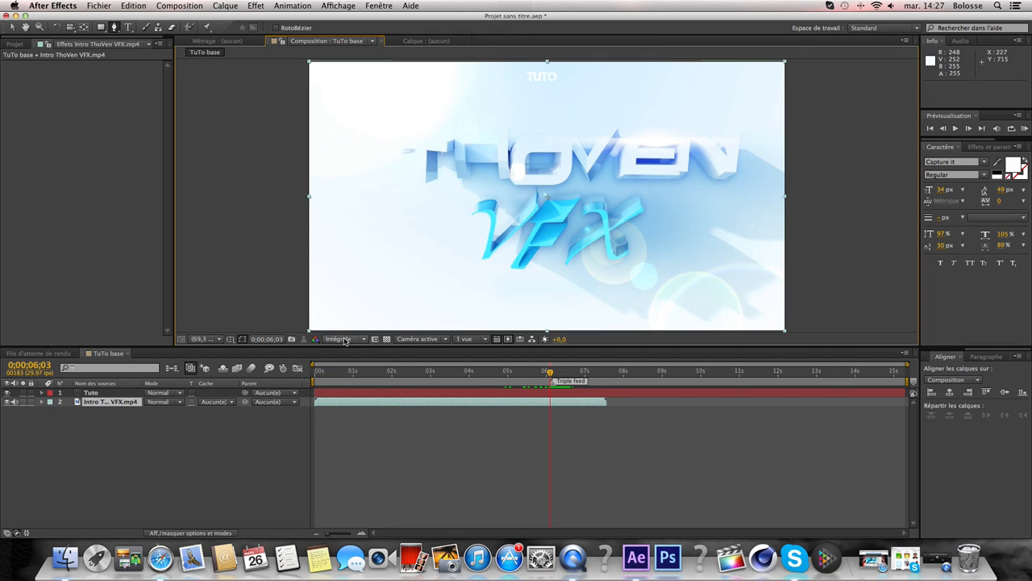
pyautogui.click(344, 340)
pyautogui.click(345, 340)
# Run a RAM preview of the whole composition at Intégrale resolution
pyautogui.click(1026, 128)
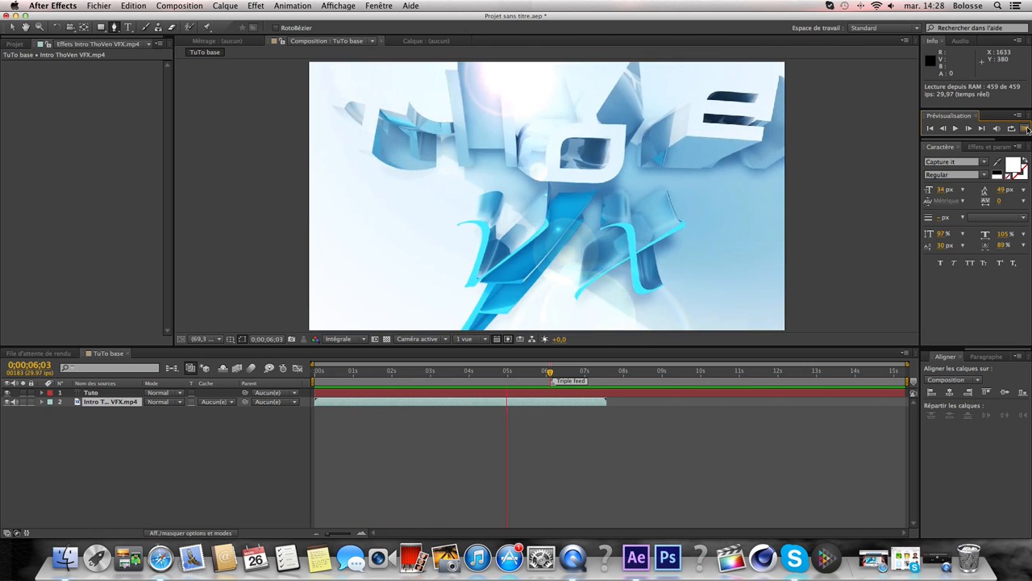
pyautogui.press('space')
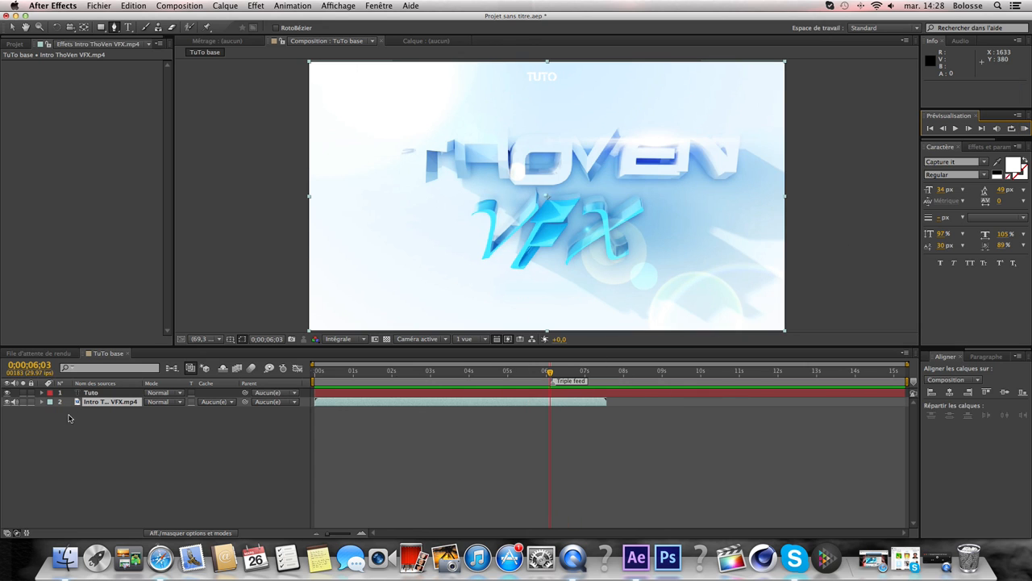
pyautogui.click(1024, 131)
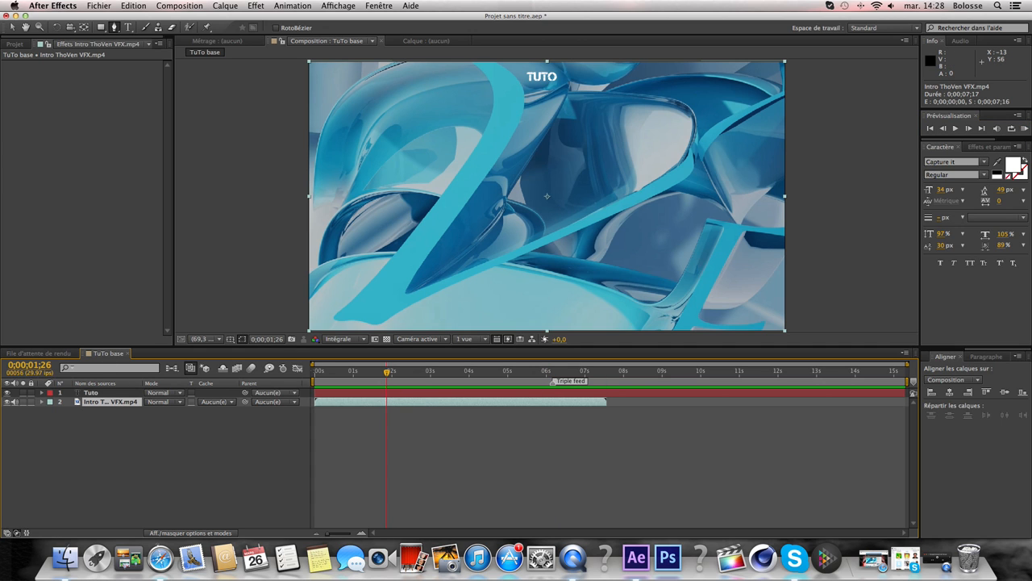
# Apply the Balance des couleurs (TLS) effect to the Intro ThoVen VFX.mp4 layer and set its Teinte to 111°
pyautogui.click(251, 7)
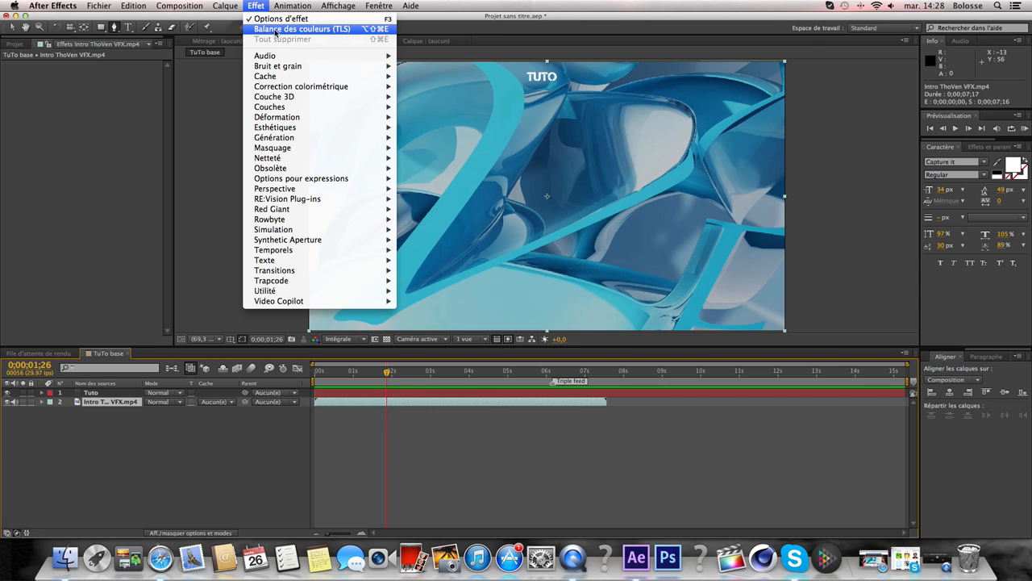
pyautogui.click(276, 30)
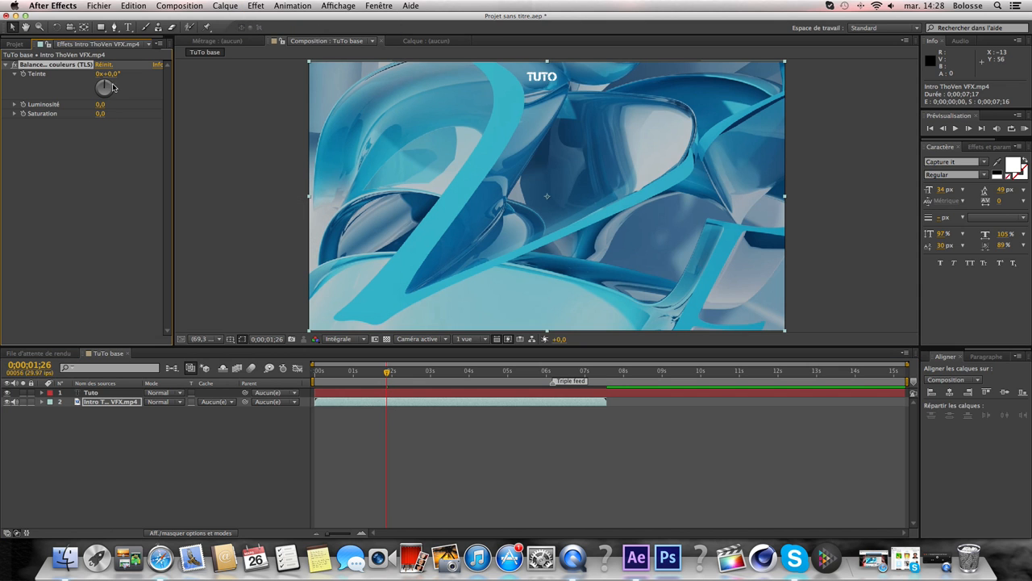
pyautogui.moveTo(114, 87); pyautogui.dragTo(147, 105)
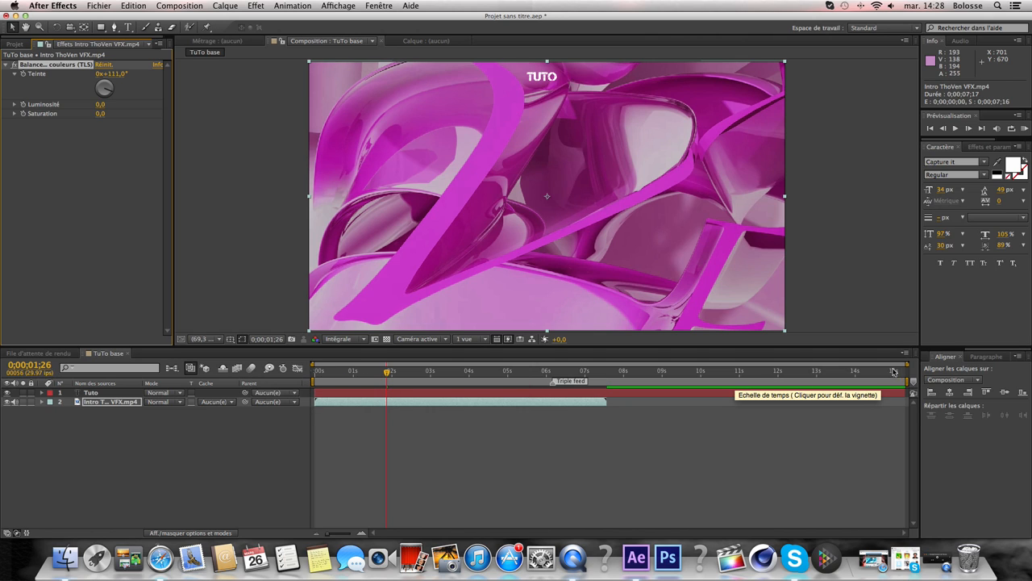
# Shorten the work area so it ends at 0;00;01;25 and run a RAM preview of that portion
pyautogui.moveTo(908, 377); pyautogui.dragTo(595, 378)
pyautogui.moveTo(567, 425); pyautogui.dragTo(389, 409)
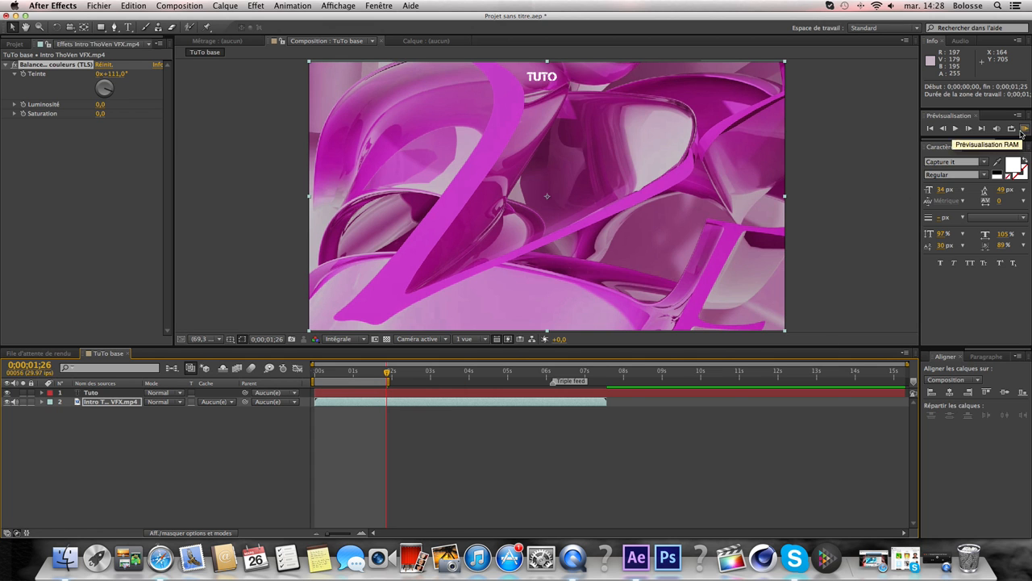
pyautogui.click(1024, 130)
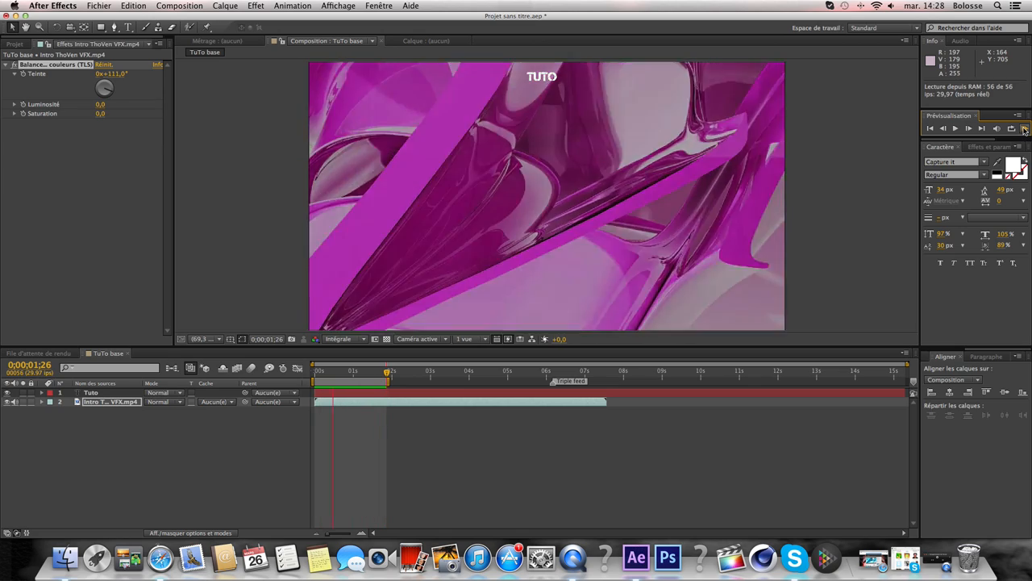
pyautogui.click(391, 380)
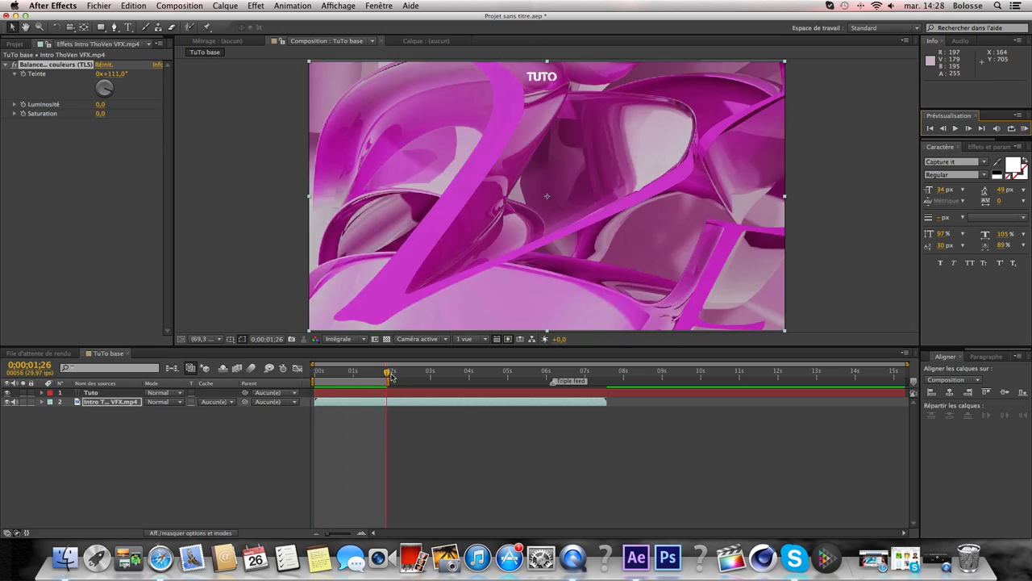
# Set the work area to run from 0;00;05;01 to 0;00;15;08 and play a RAM preview of that range
pyautogui.moveTo(390, 380); pyautogui.dragTo(905, 380)
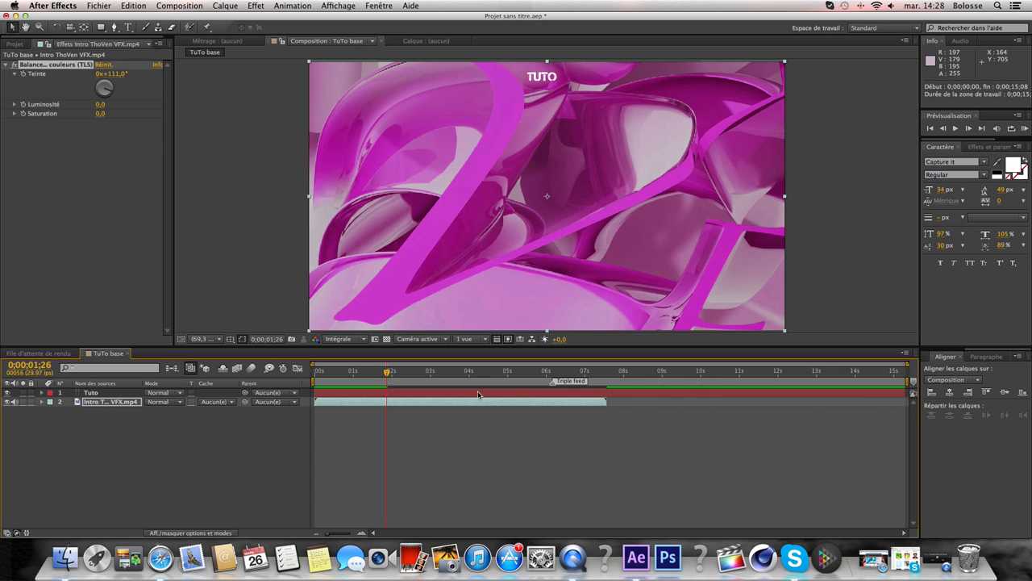
pyautogui.moveTo(314, 381); pyautogui.dragTo(508, 381)
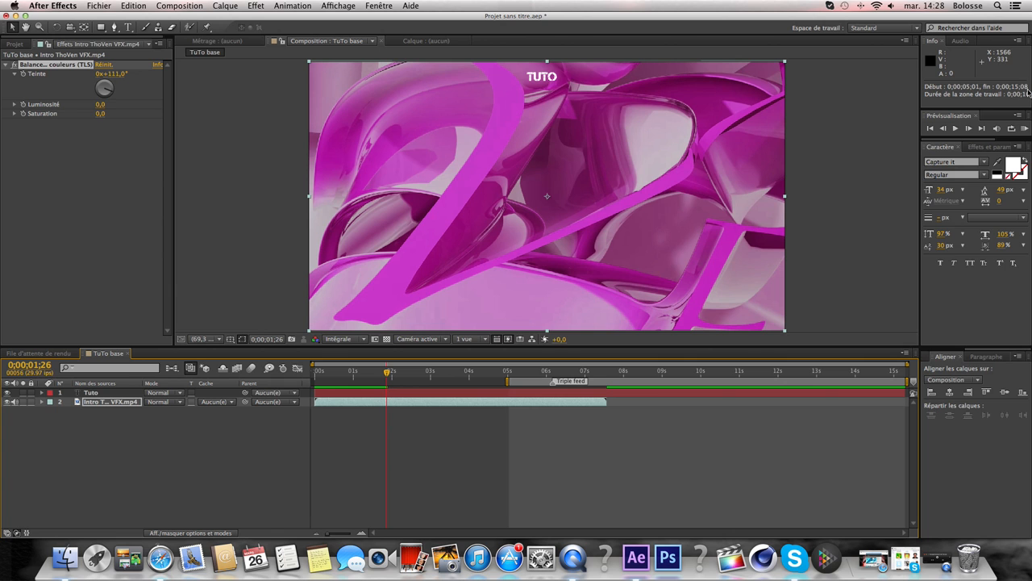
pyautogui.click(1025, 128)
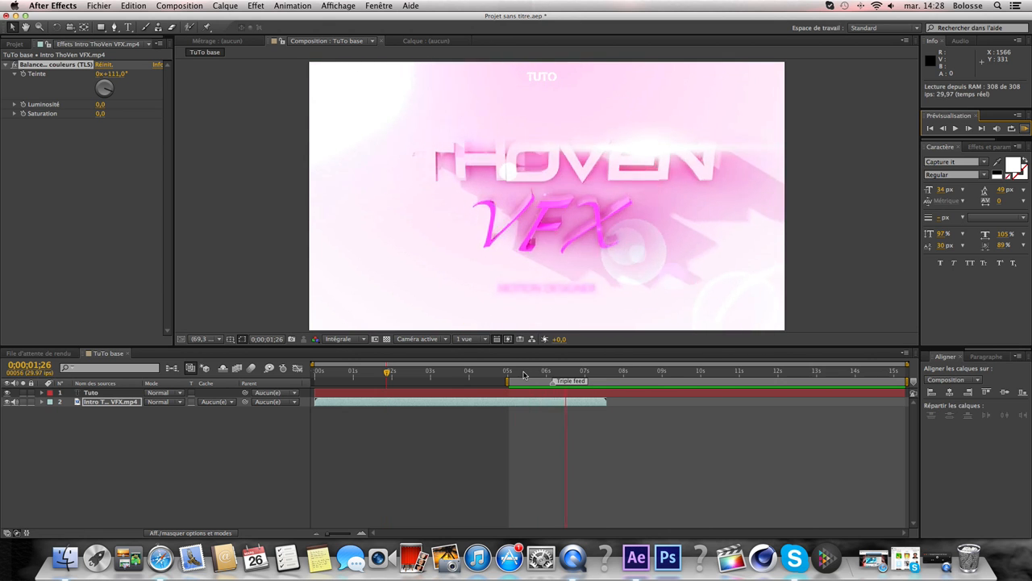
pyautogui.press('space')
# Move the work area start back to 0;00;00;00 and run a RAM preview of the composition
pyautogui.moveTo(507, 380); pyautogui.dragTo(303, 392)
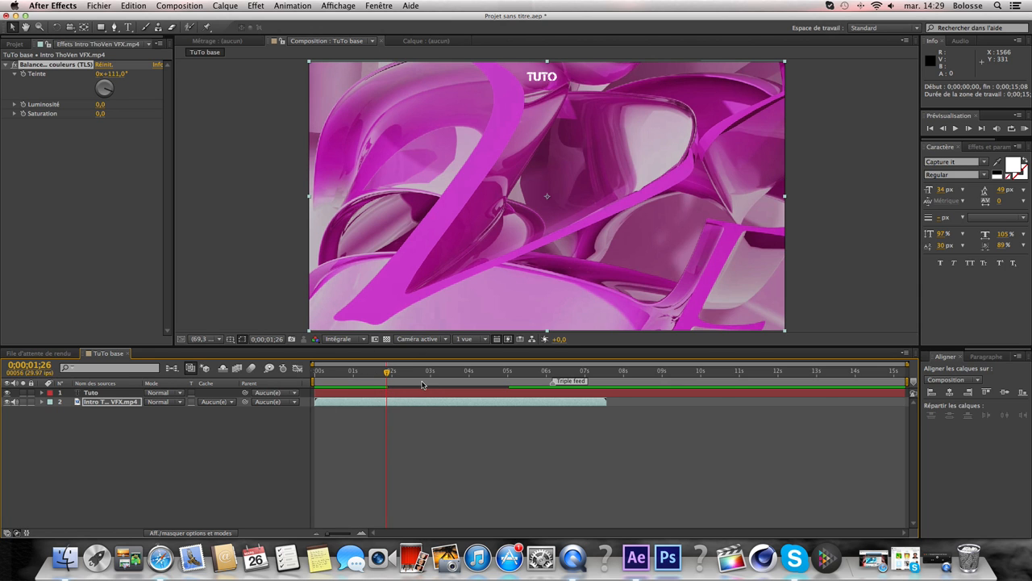
pyautogui.click(1025, 129)
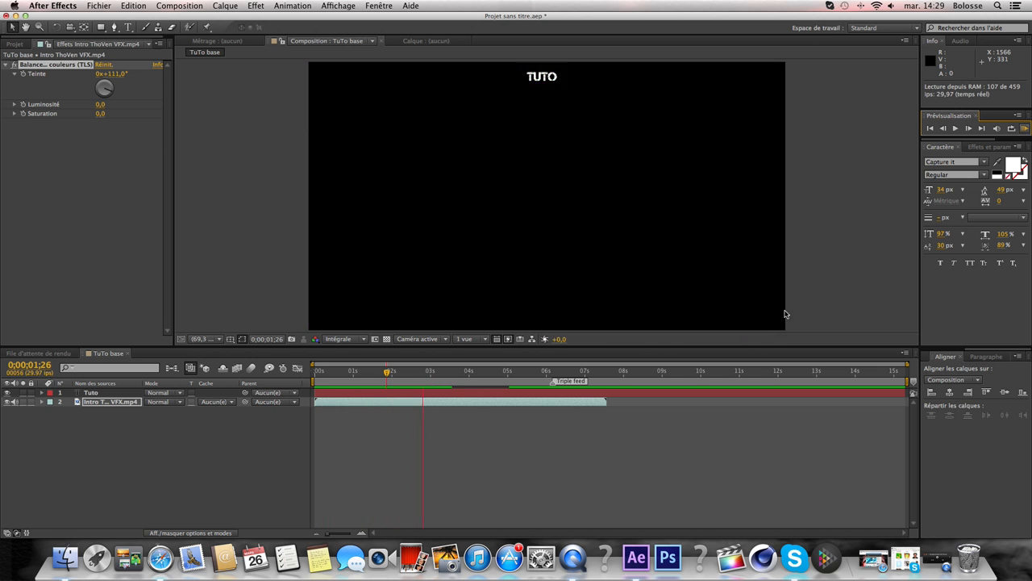
pyautogui.press('space')
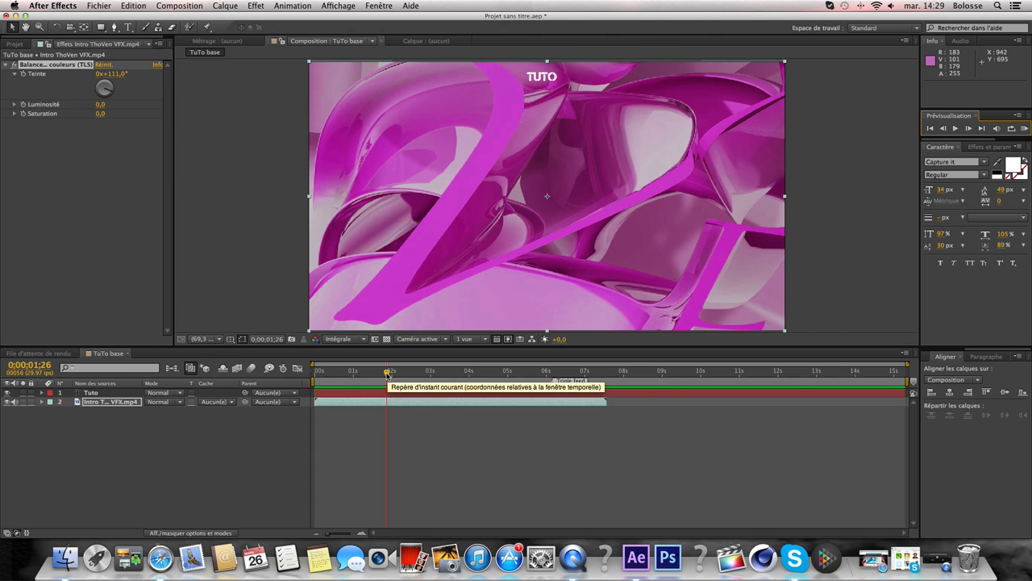
# Return the current time to 0;00;00;00 and switch to QuickTime Player
pyautogui.moveTo(388, 374); pyautogui.dragTo(314, 377)
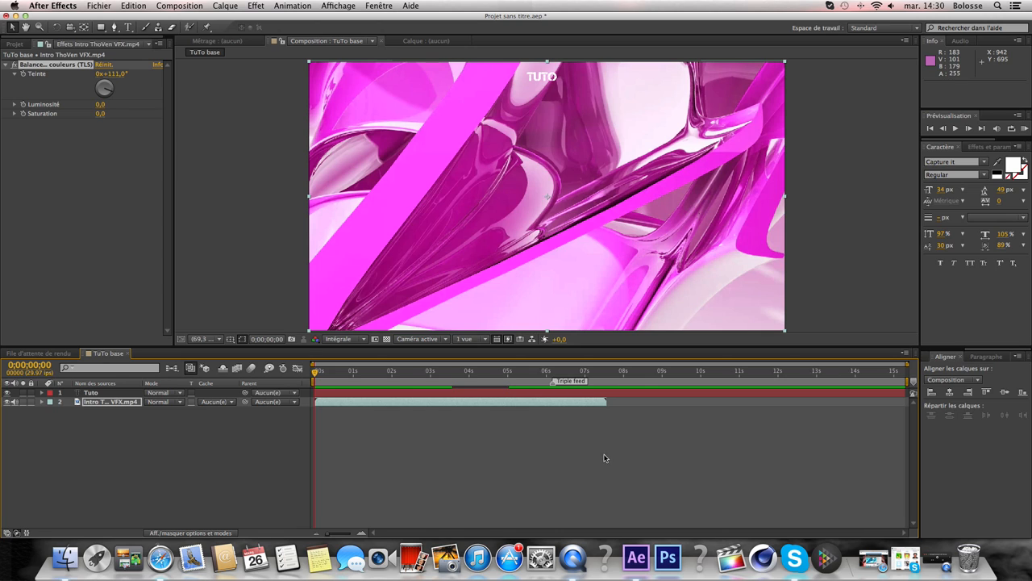
pyautogui.click(573, 558)
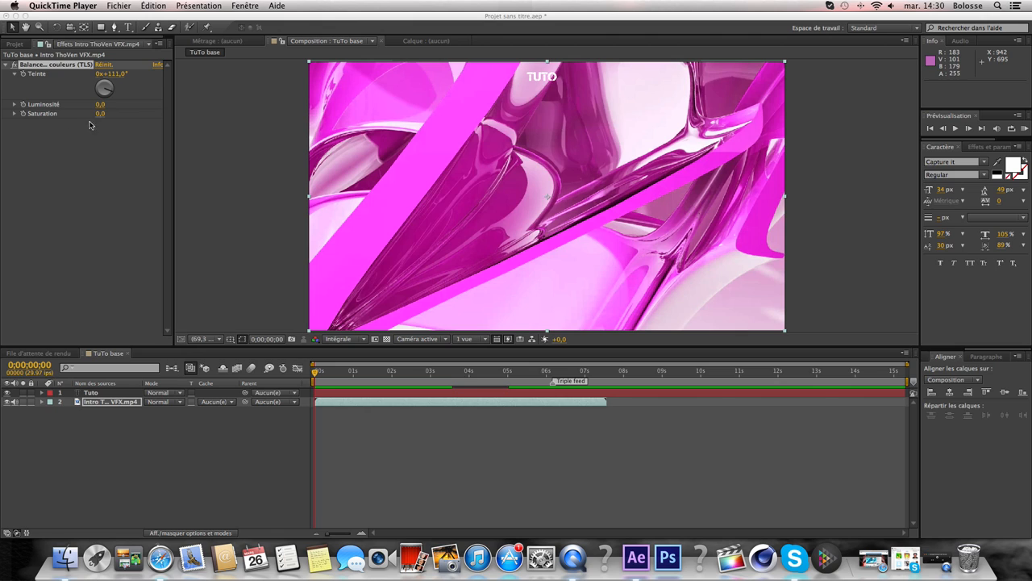